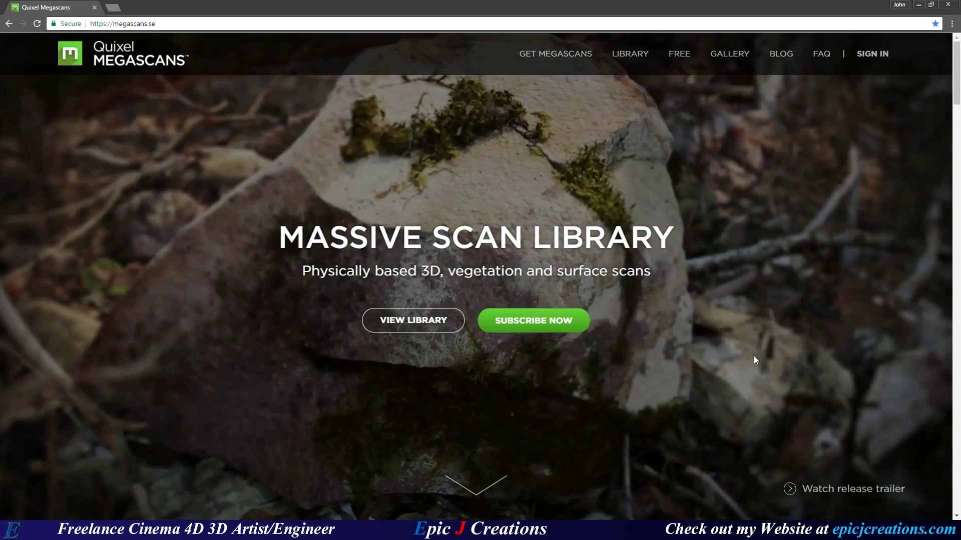
Open the Megascans free scans library and scroll through its free assets
scroll(771, 348, down, 6)
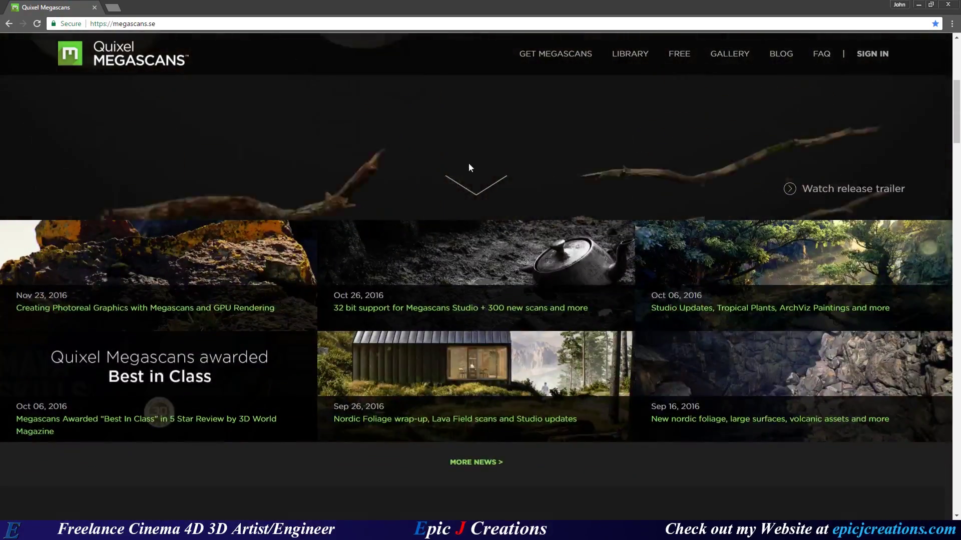
scroll(724, 228, up, 6)
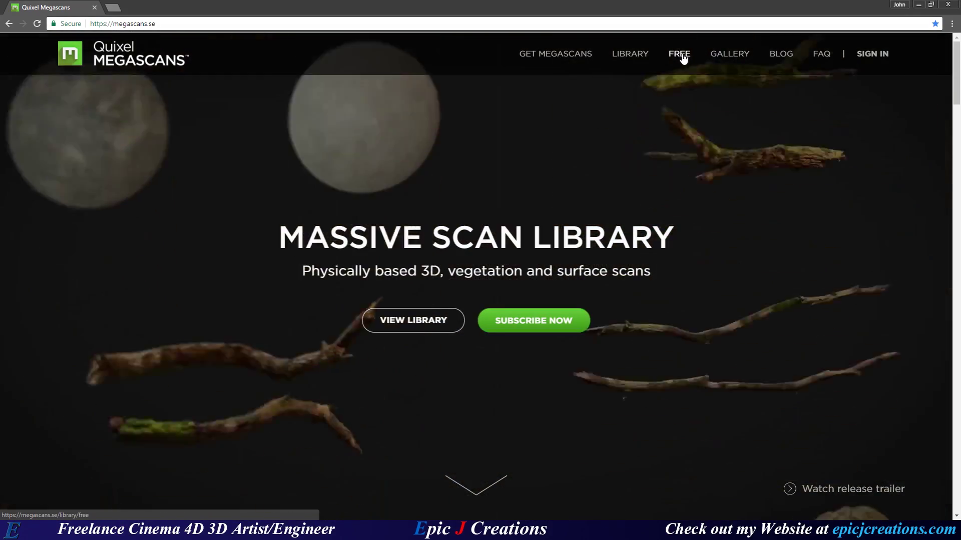
click(683, 55)
scroll(504, 228, down, 3)
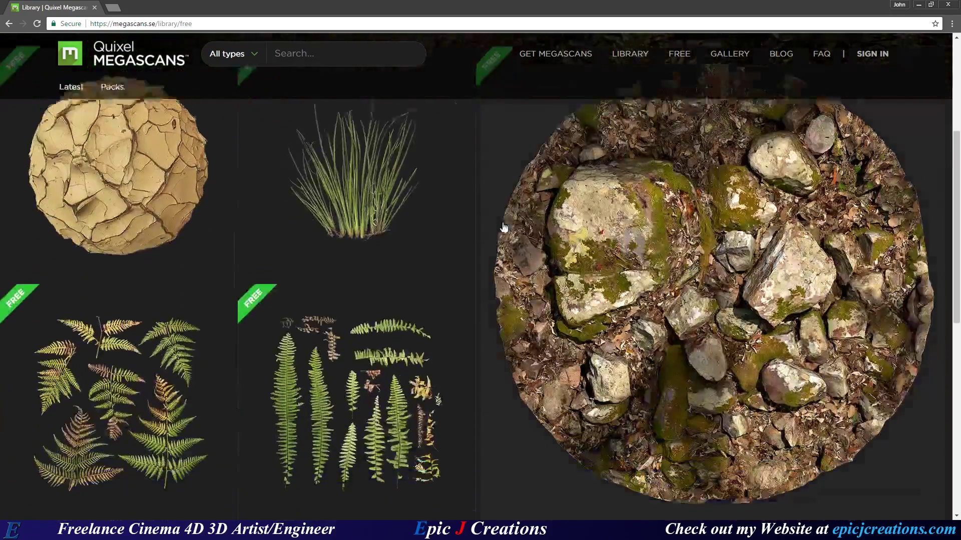
scroll(504, 228, down, 8)
scroll(479, 287, up, 4)
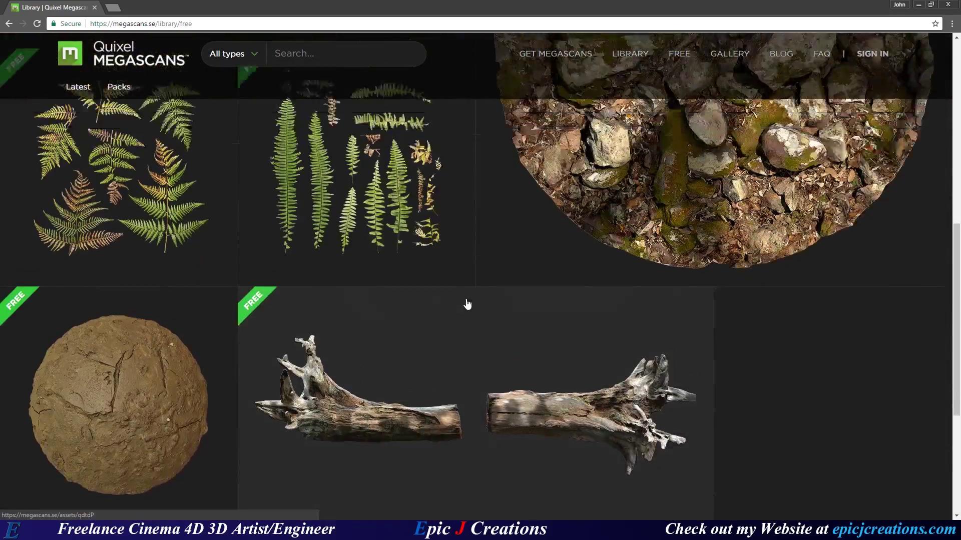
scroll(467, 320, up, 5)
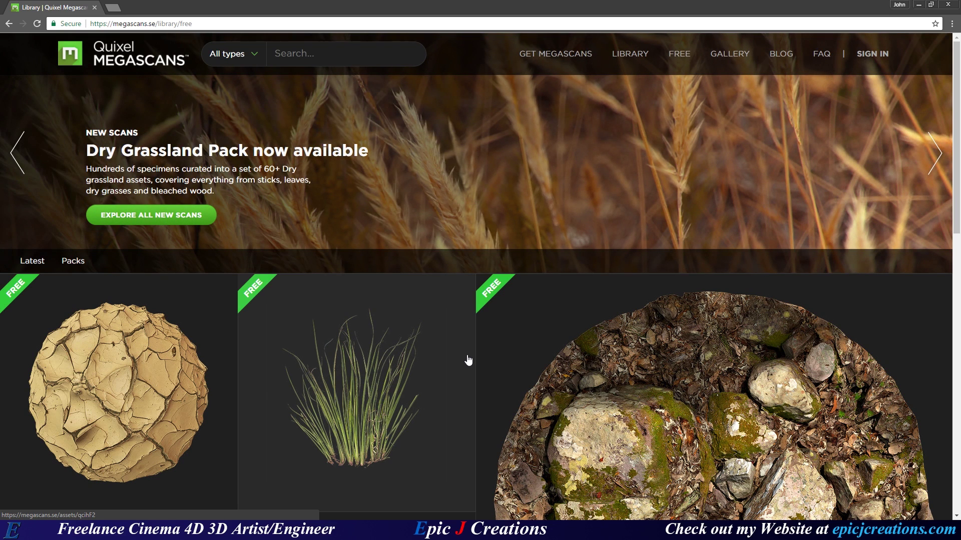
scroll(467, 359, down, 3)
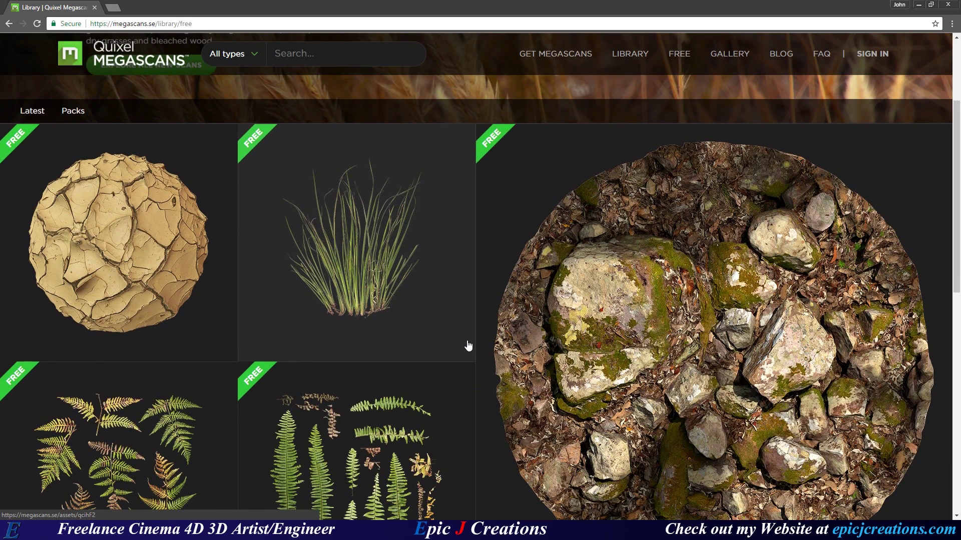
scroll(468, 274, down, 1)
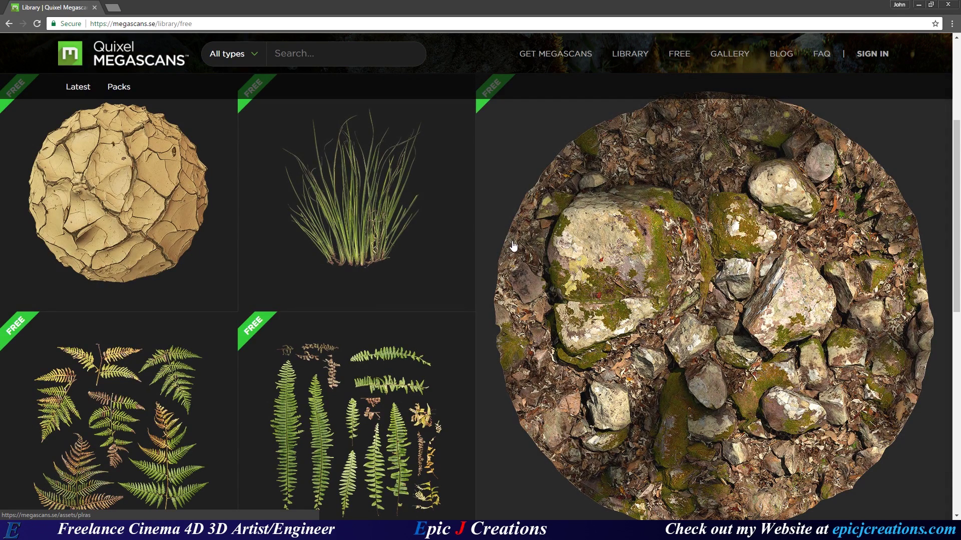
scroll(502, 248, up, 2)
scroll(500, 234, down, 1)
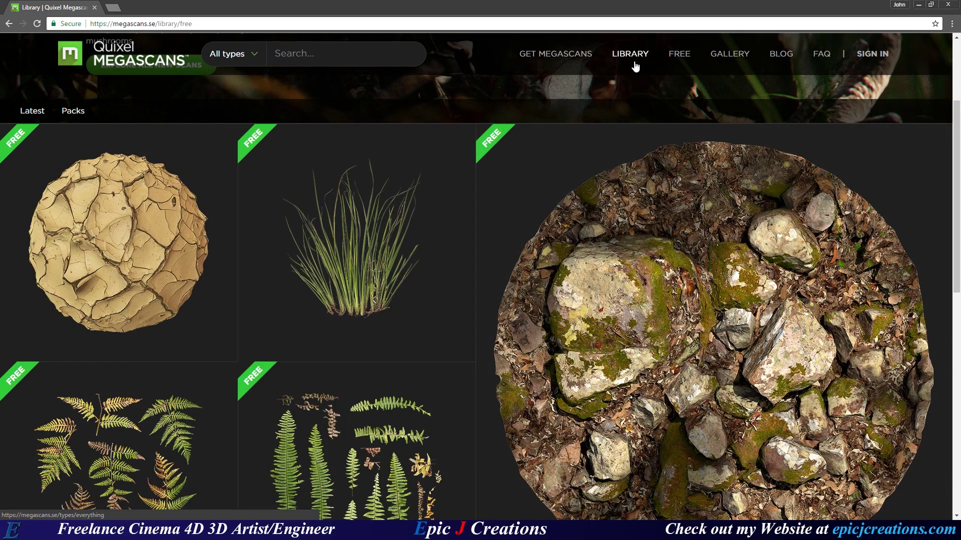
Preview the Plant Grass and Rock Sandstone asset details, closing each afterwards
click(425, 258)
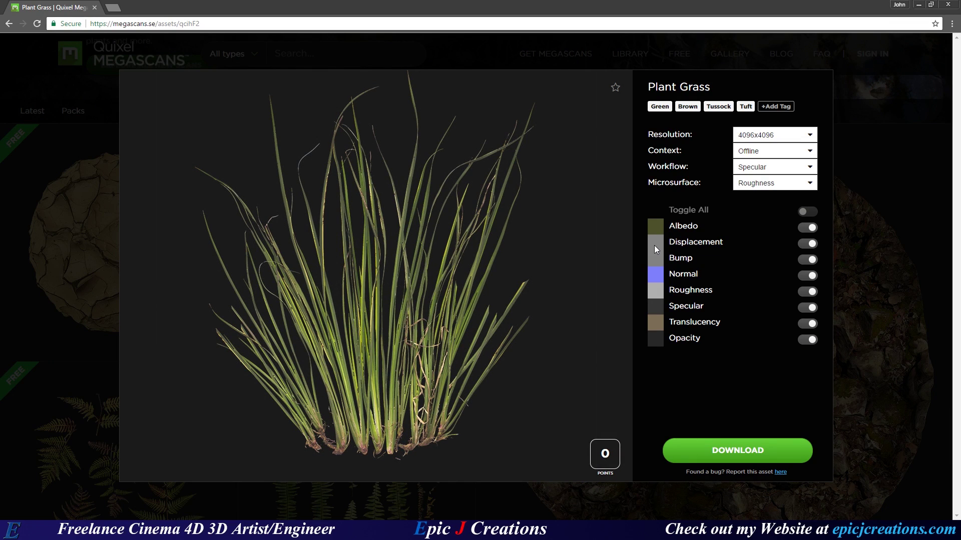
key(Escape)
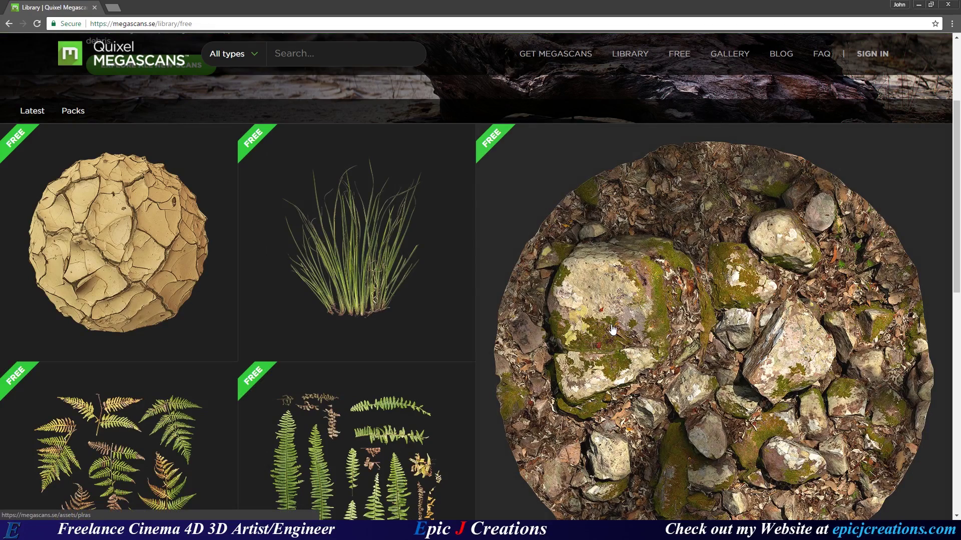
click(612, 329)
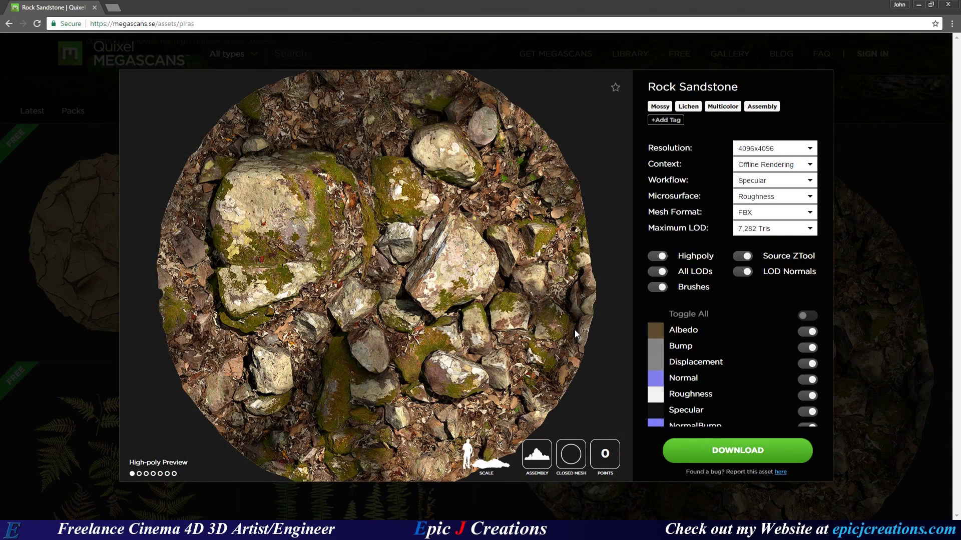
click(876, 221)
scroll(501, 234, down, 10)
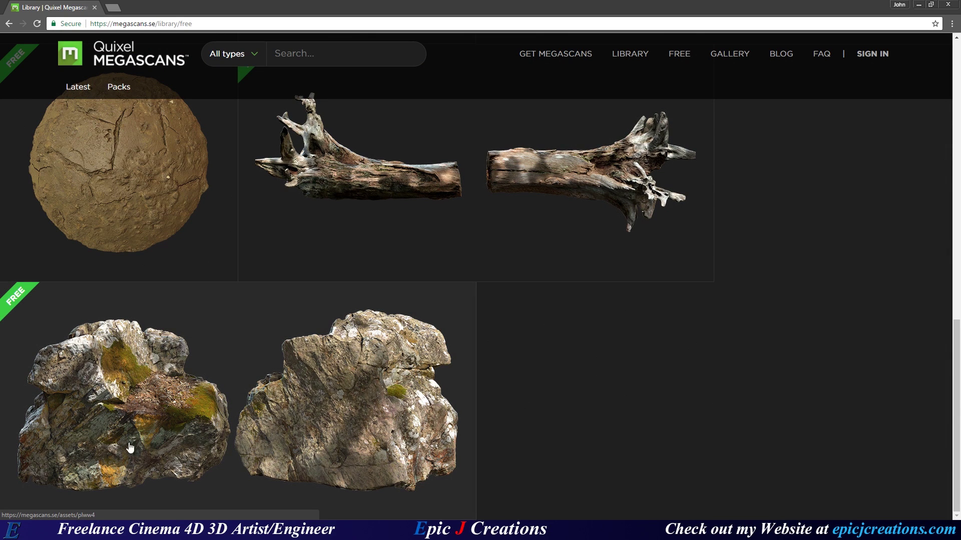
click(218, 346)
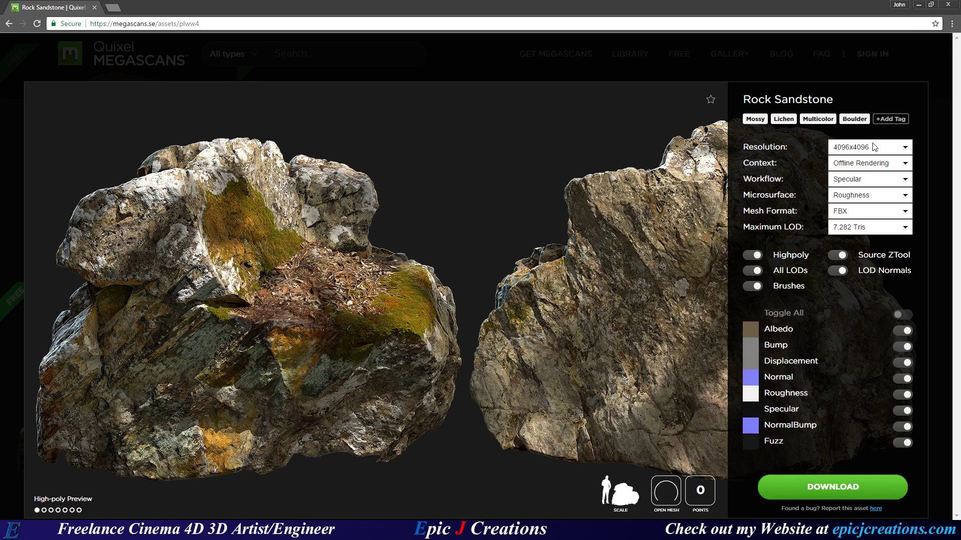
click(874, 146)
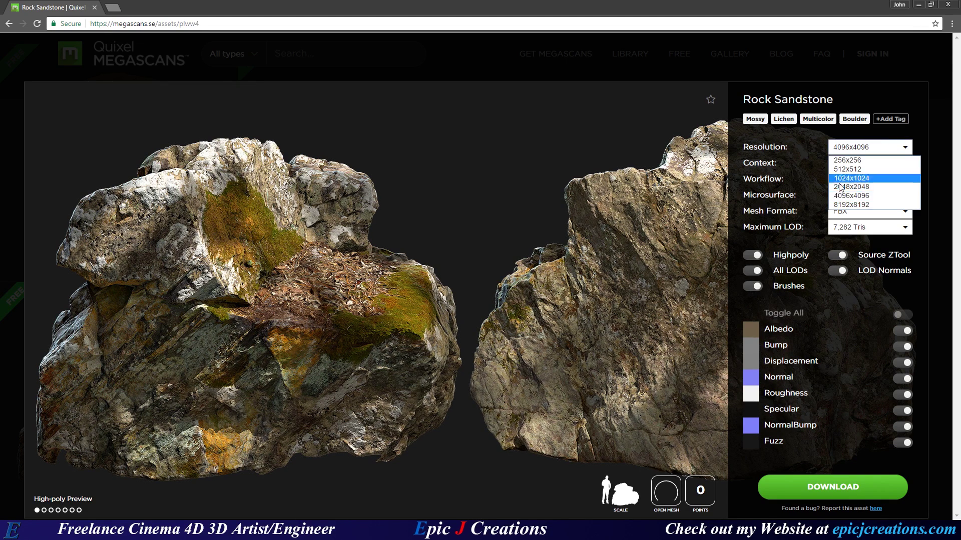
click(847, 190)
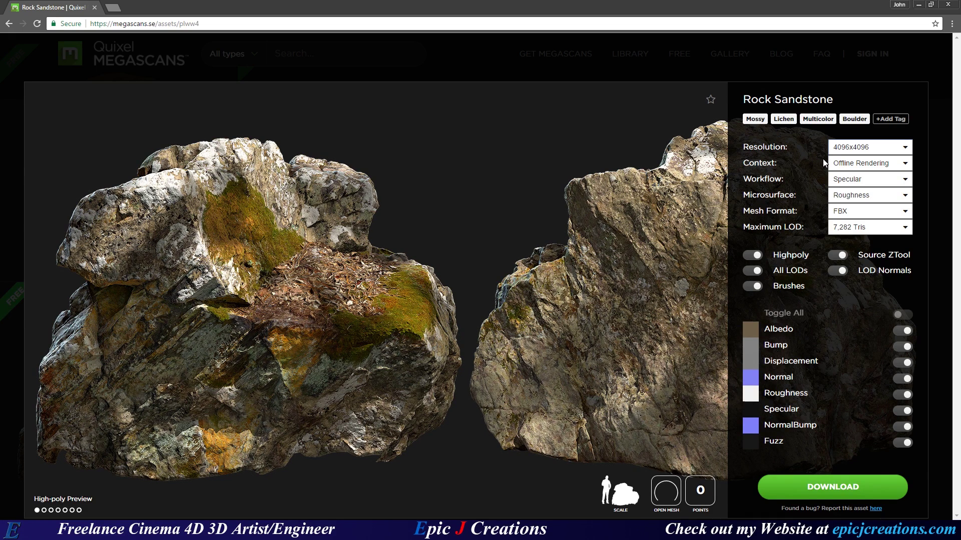
click(858, 166)
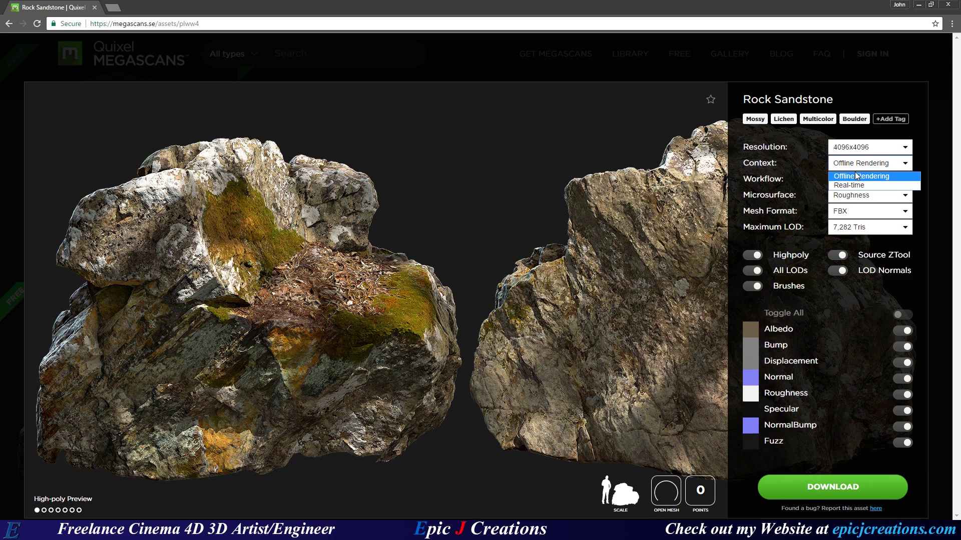
click(851, 187)
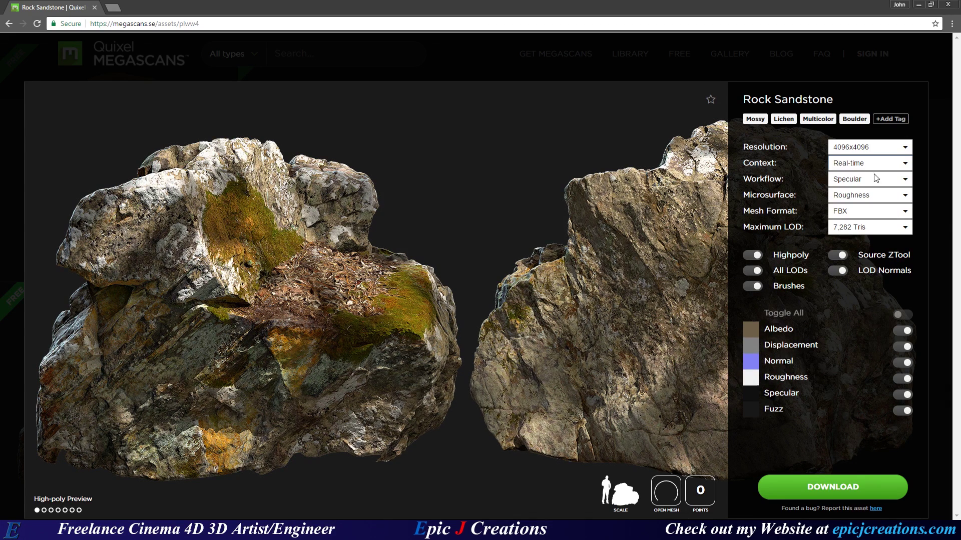
click(843, 167)
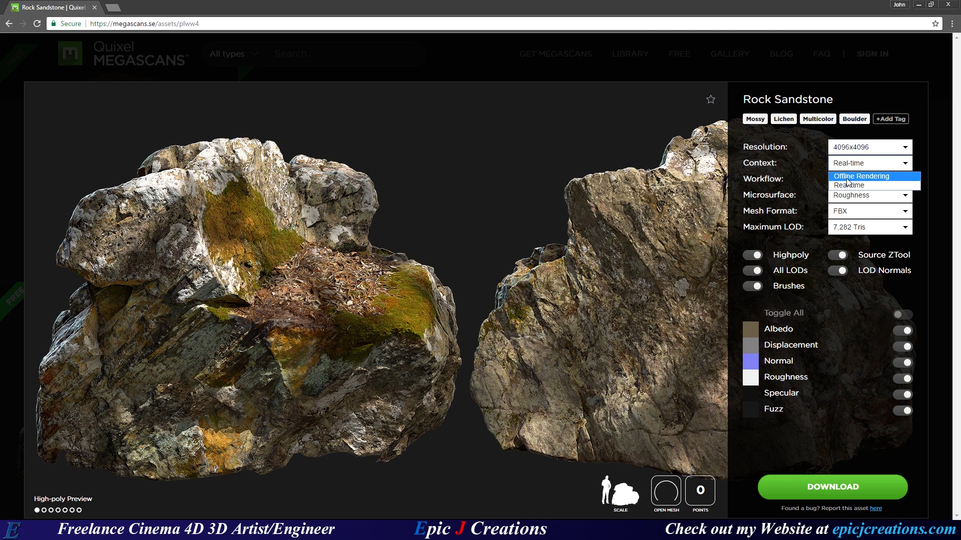
click(847, 179)
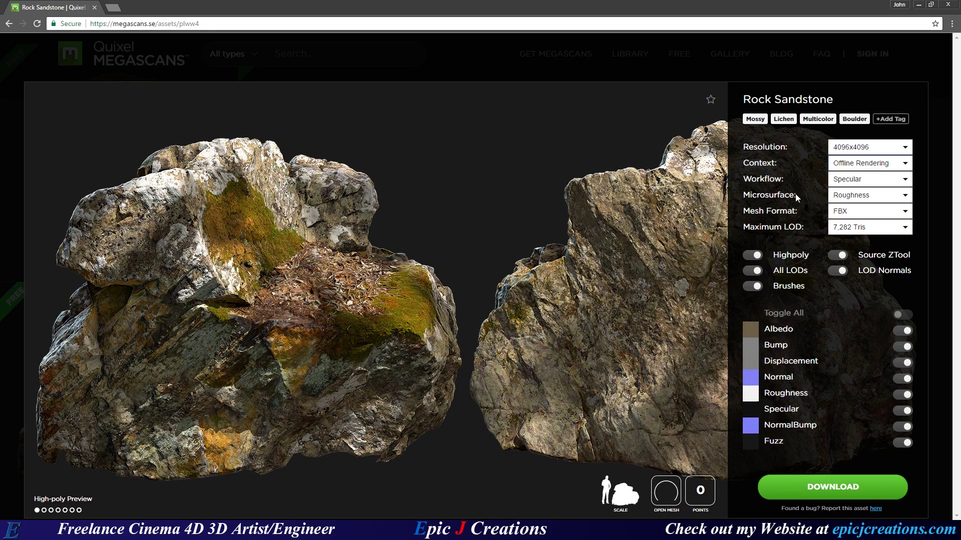
Keep the Specular workflow, Roughness microsurface and FBX mesh format, then view the maximum LOD choices
click(845, 182)
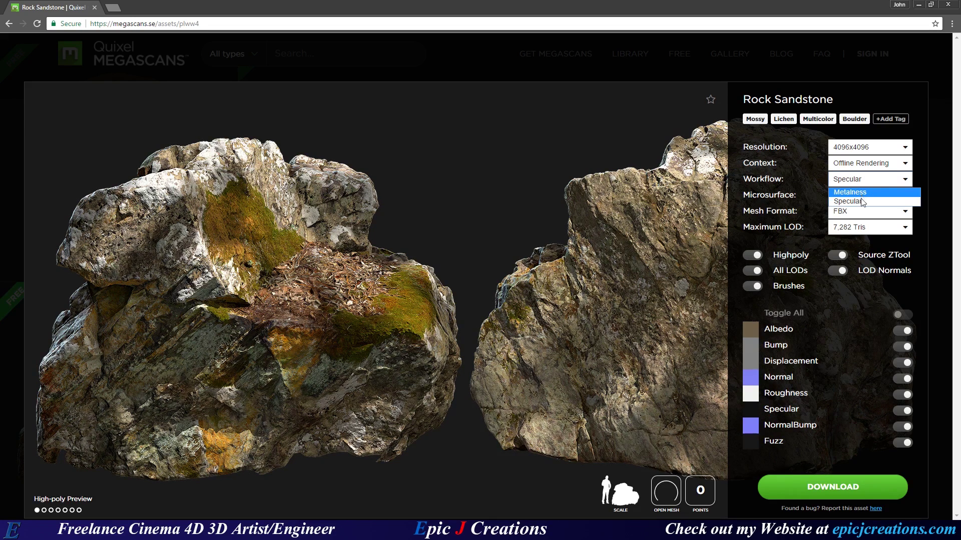
click(862, 201)
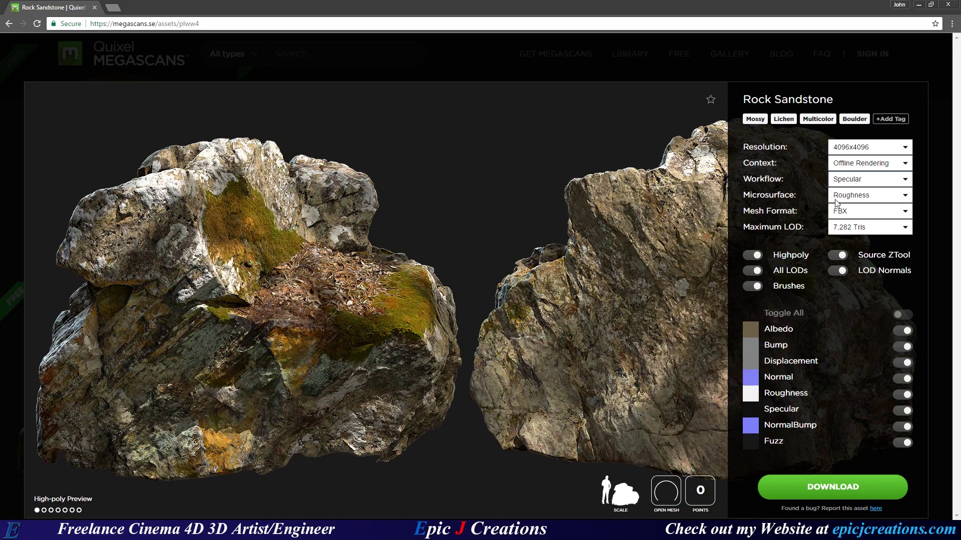
click(880, 196)
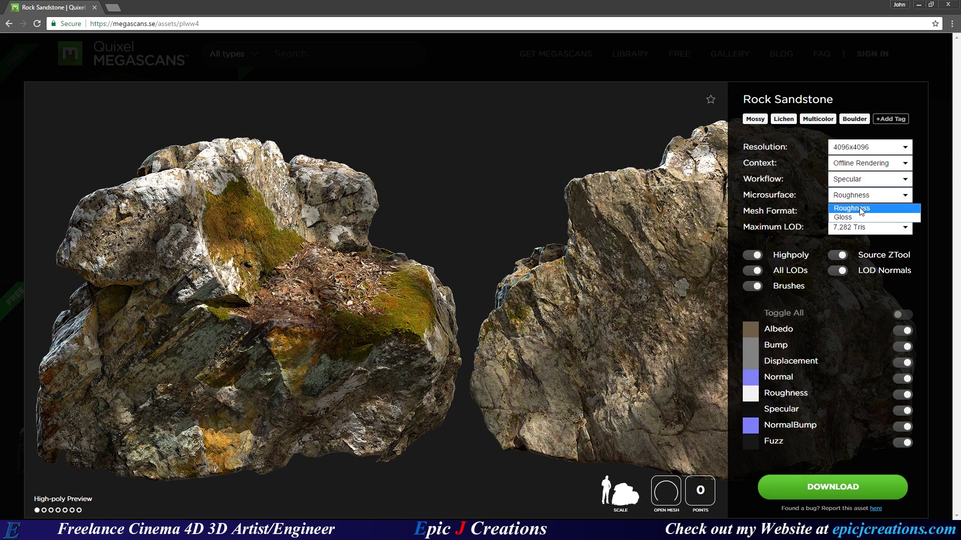
click(860, 209)
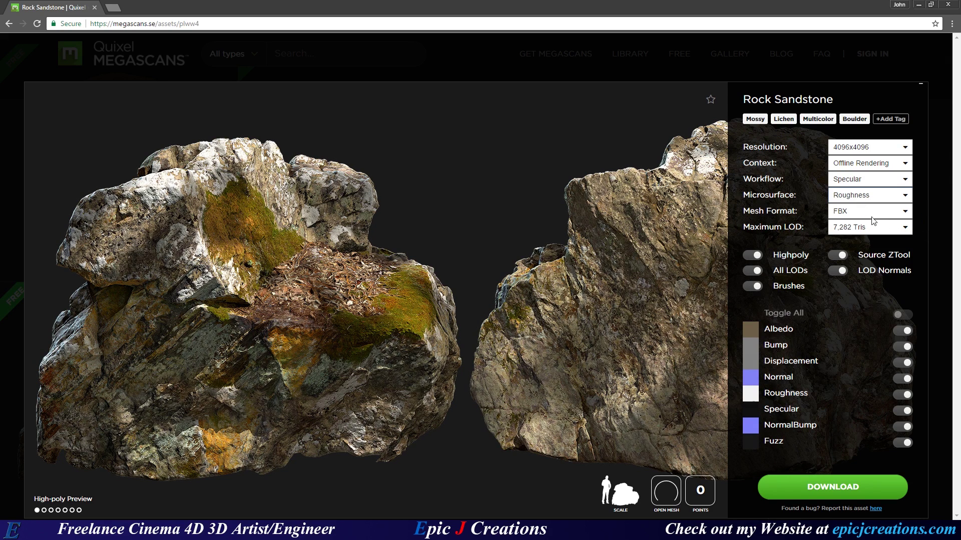
click(844, 214)
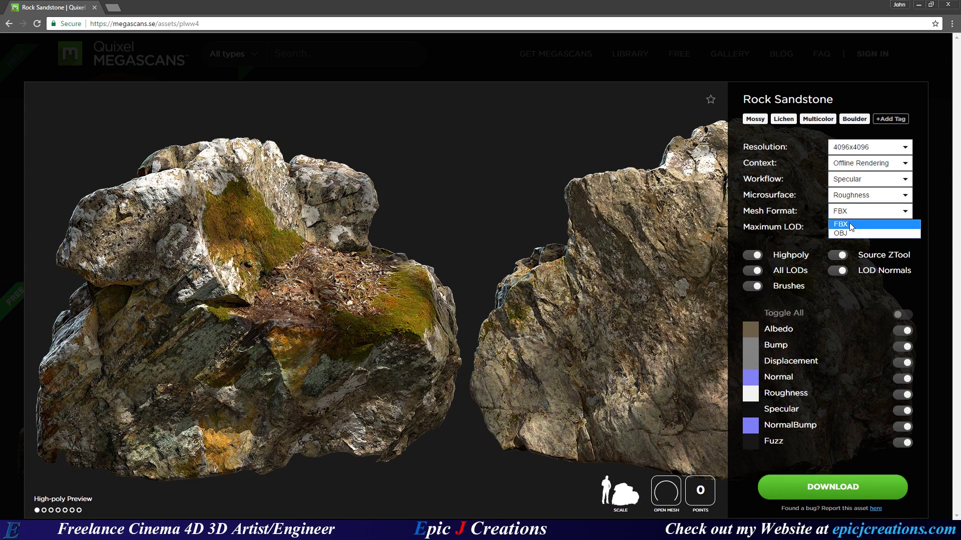
click(851, 225)
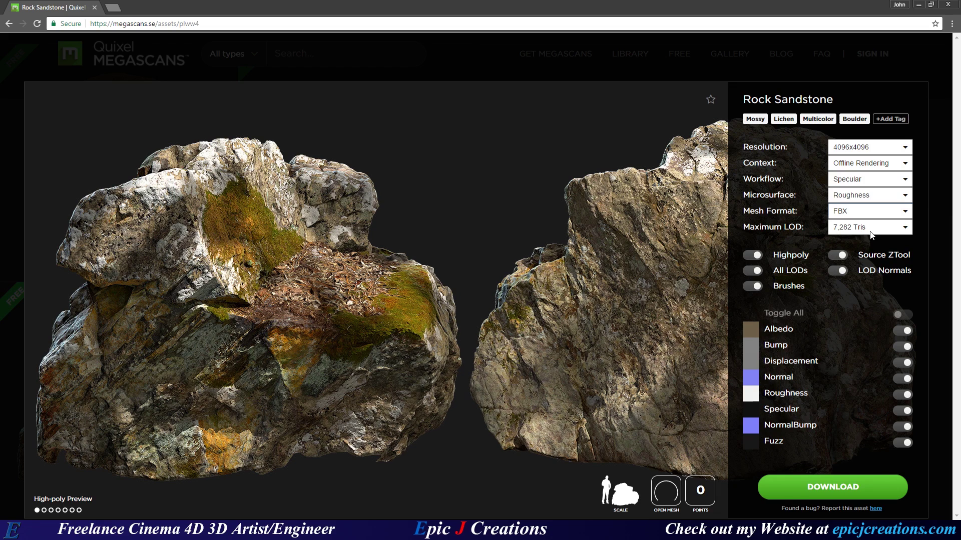
click(885, 229)
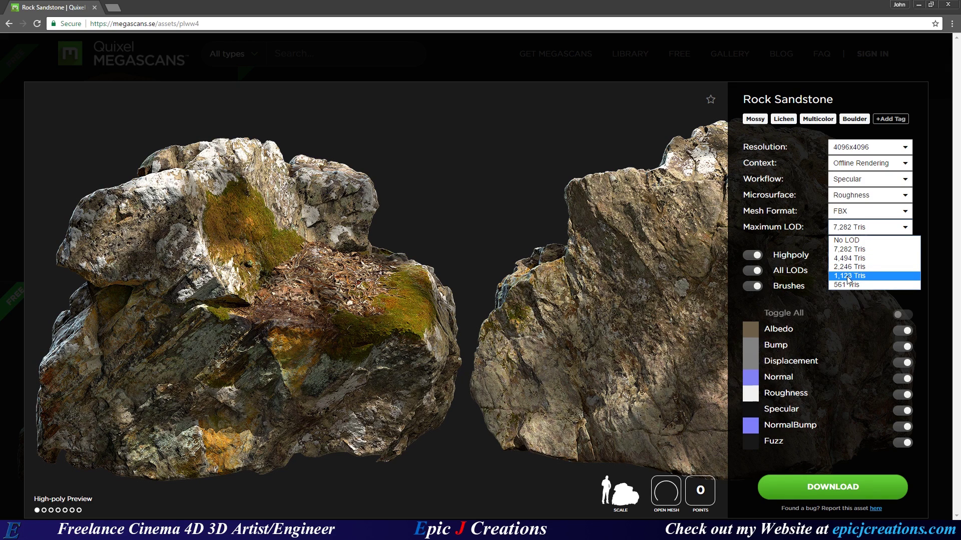
Keep maximum LOD at 7,282 Tris with the high-poly mesh still included
click(847, 250)
click(751, 253)
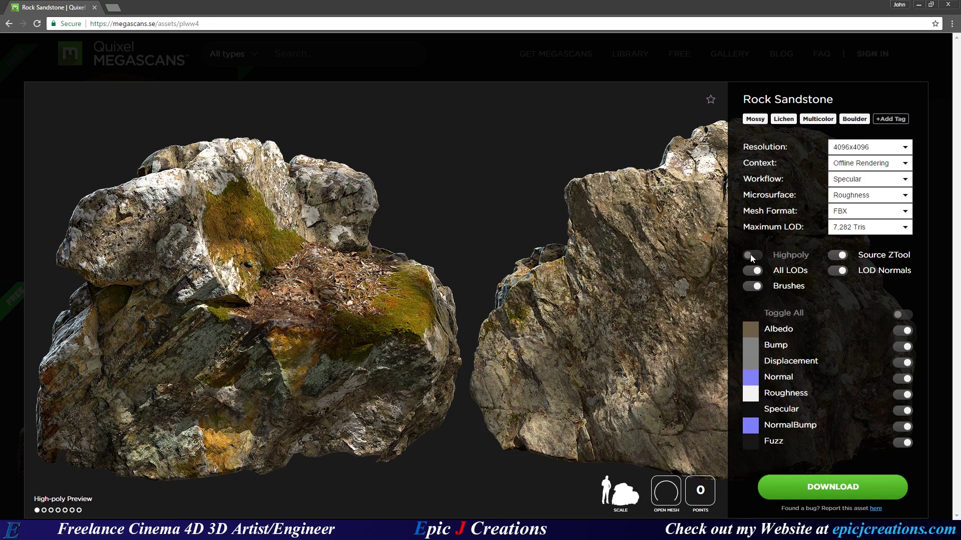
click(750, 255)
click(864, 229)
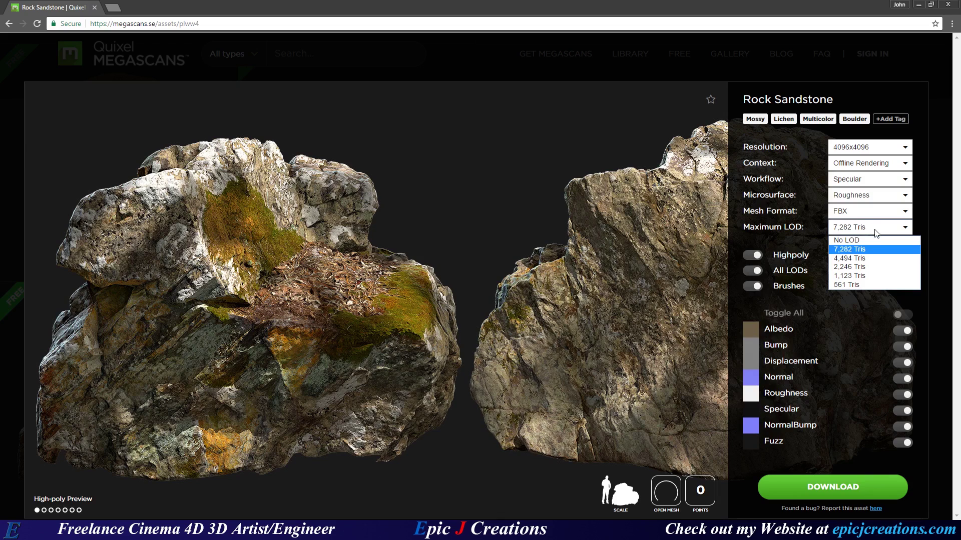
click(849, 250)
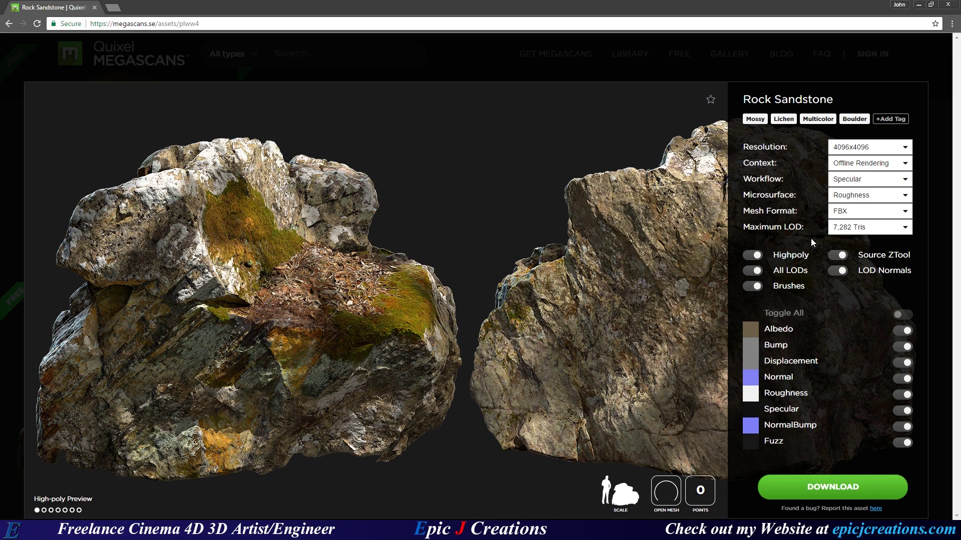
Keep all LODs included, switch on every texture map, and start the download
click(750, 271)
click(750, 271)
click(899, 316)
click(832, 488)
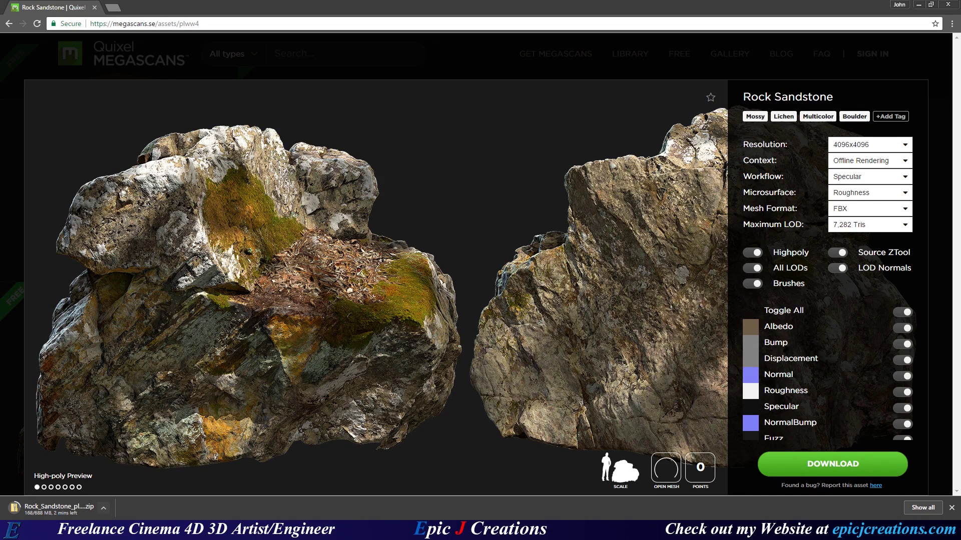
Show the Downloads folder in File Explorer and check the Rock Sandstone zip
key(alt+Tab)
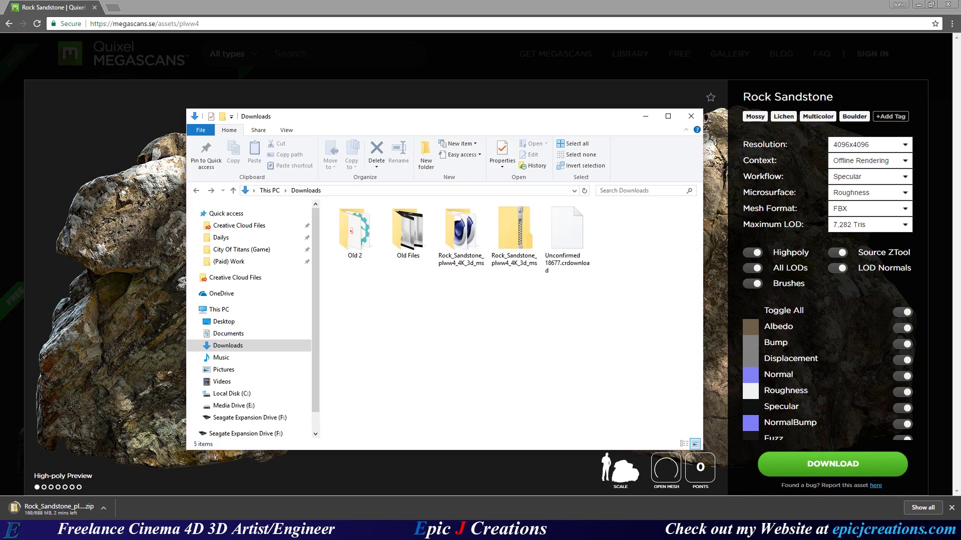
click(240, 345)
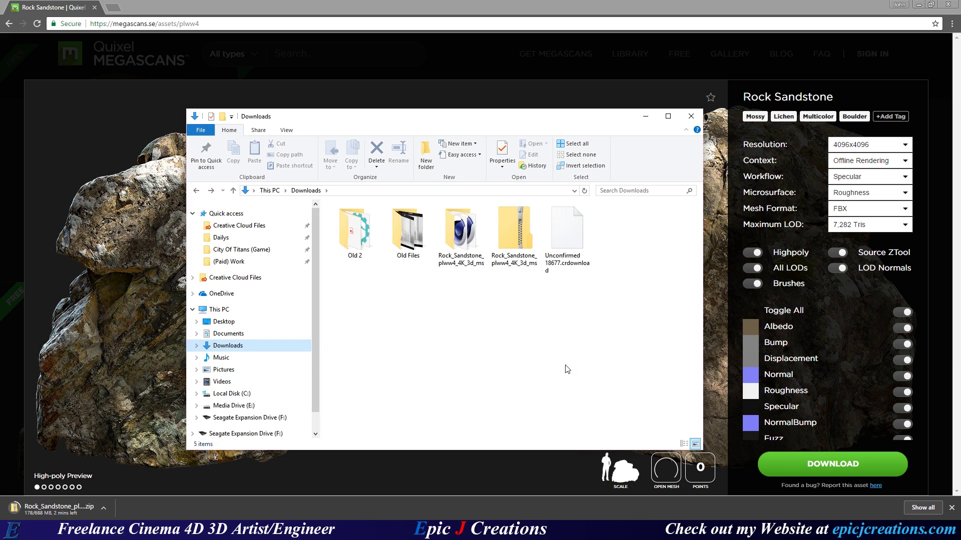
click(511, 224)
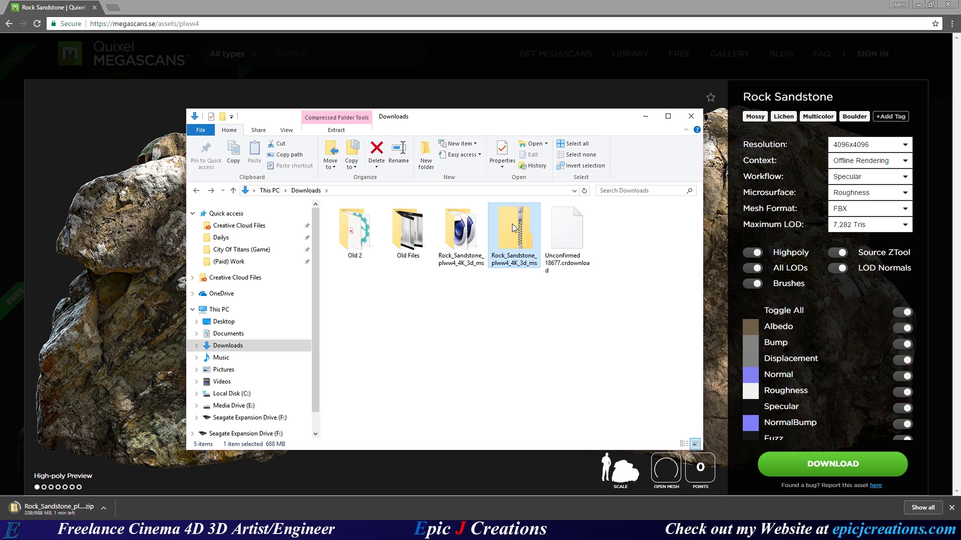
right_click(509, 230)
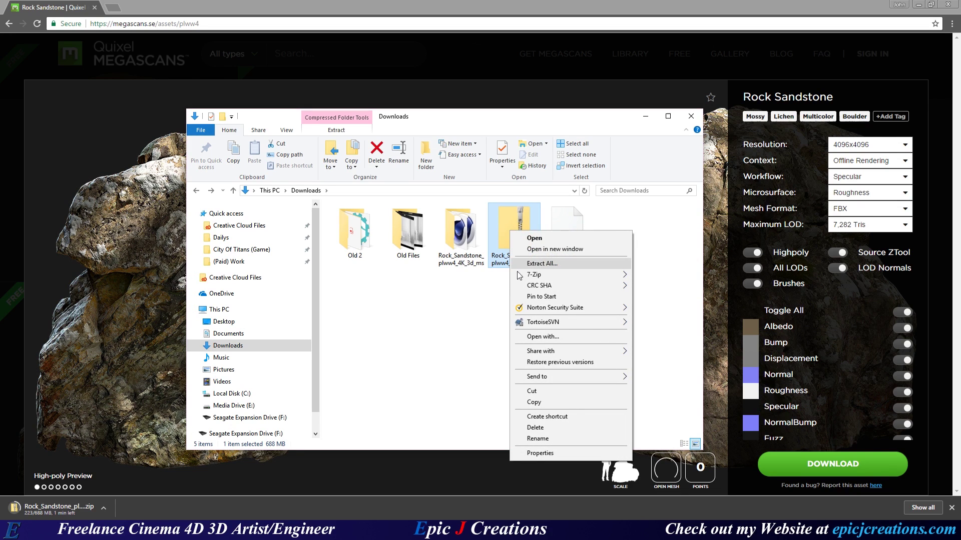
click(472, 299)
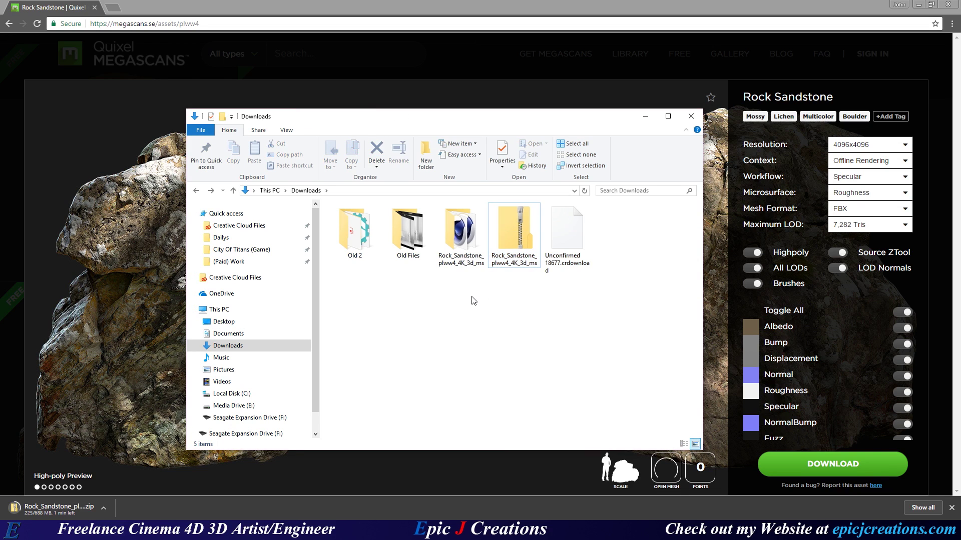
Open the Rock_Sandstone_plww4_4K_3d_ms folder and look through its texture and model files
double_click(466, 228)
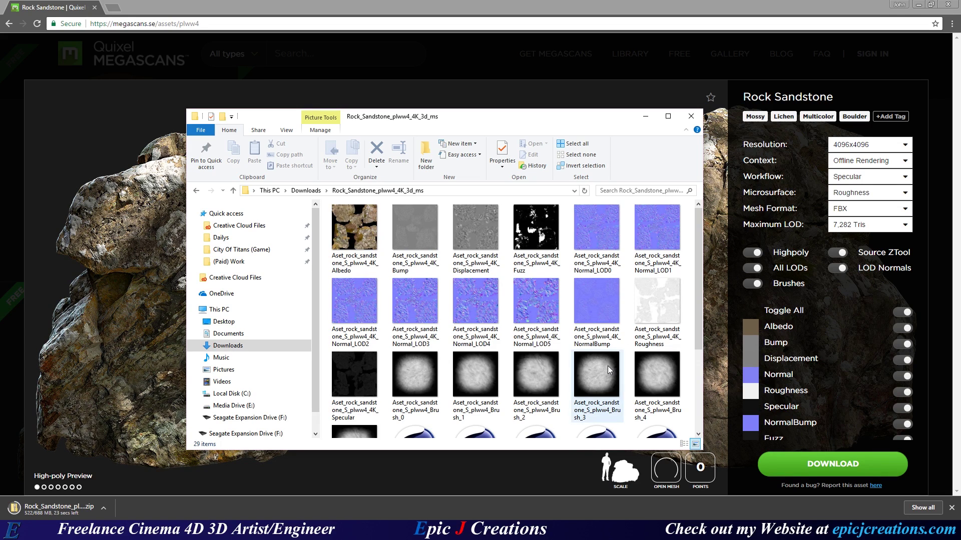
mouse_move(608, 370)
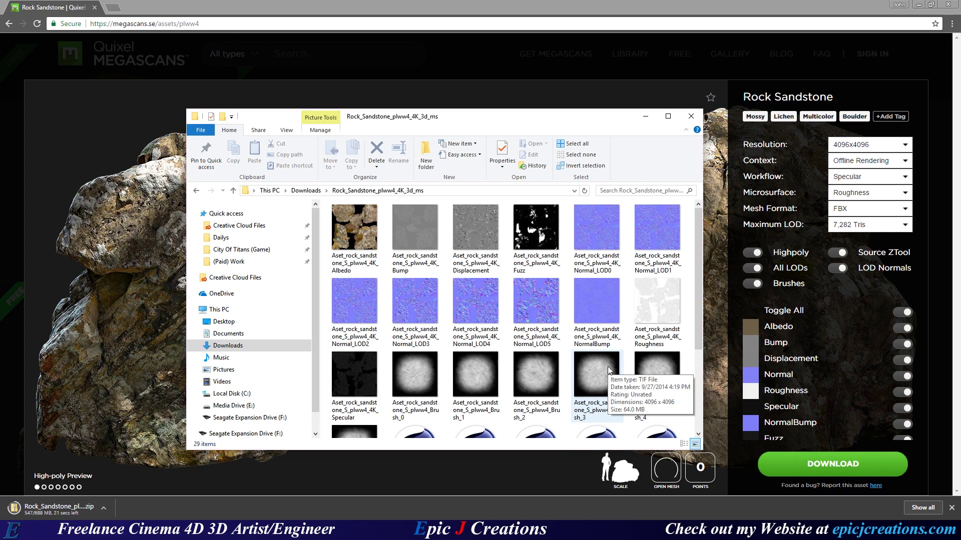
mouse_move(600, 307)
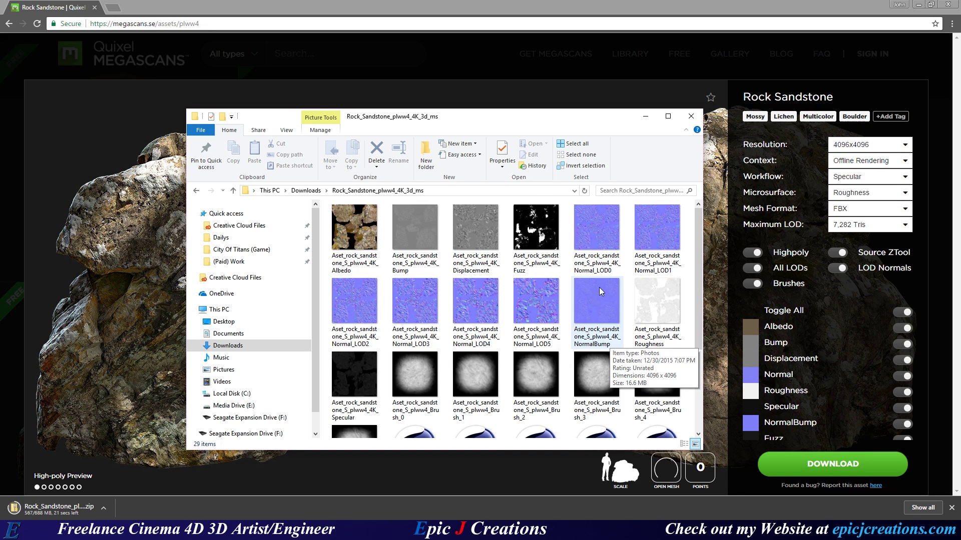
scroll(599, 287, down, 2)
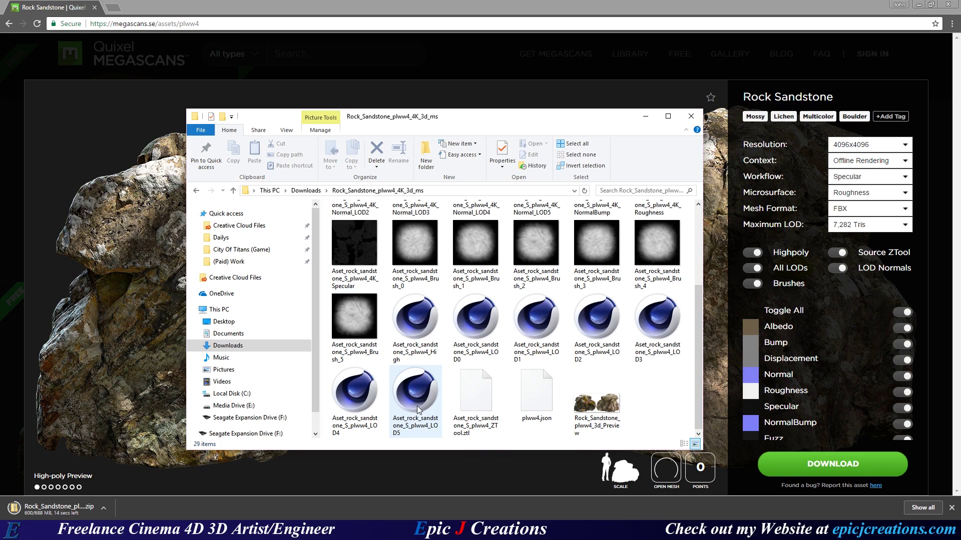
scroll(418, 395, up, 2)
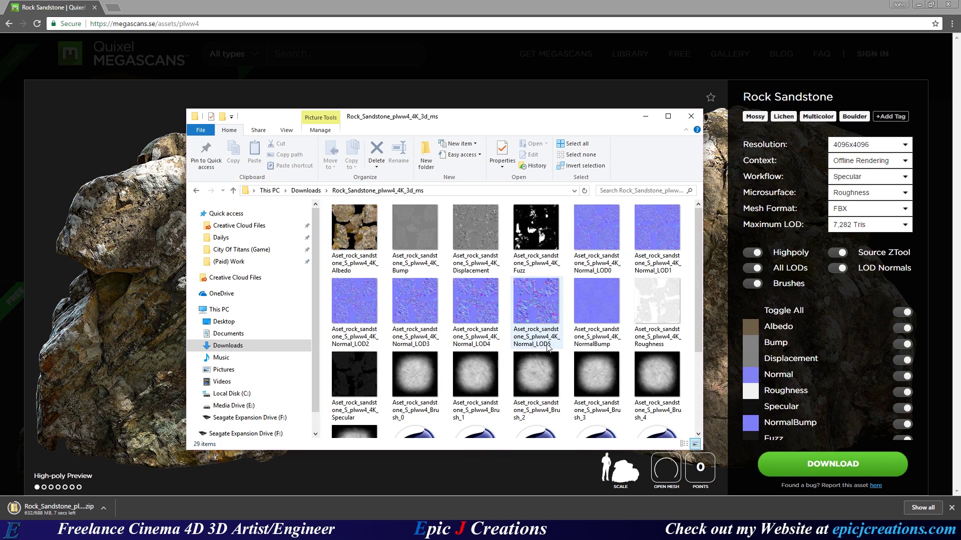
scroll(567, 309, down, 2)
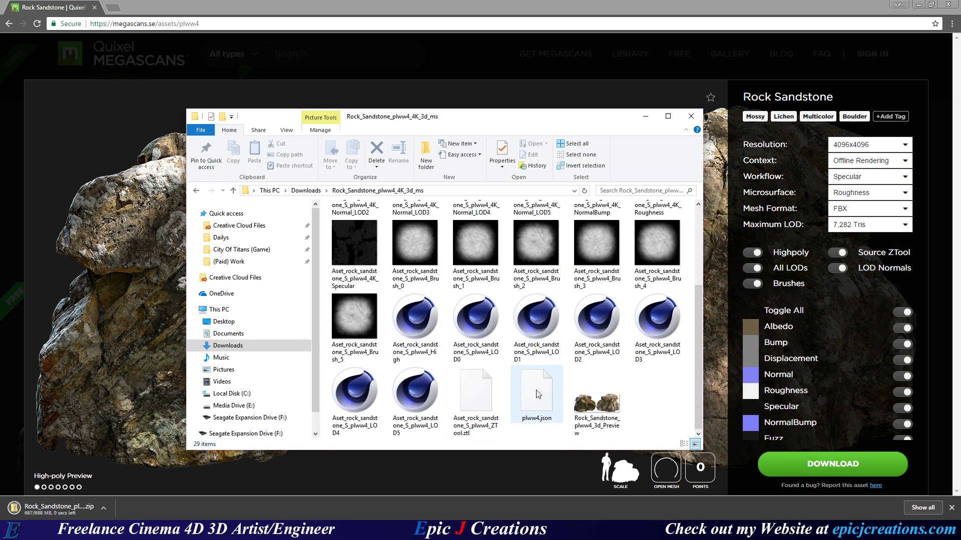
View the Rock_Sandstone_plww4_3d_Preview image in Photos, then close it and return to Cinema 4D
click(595, 409)
double_click(594, 404)
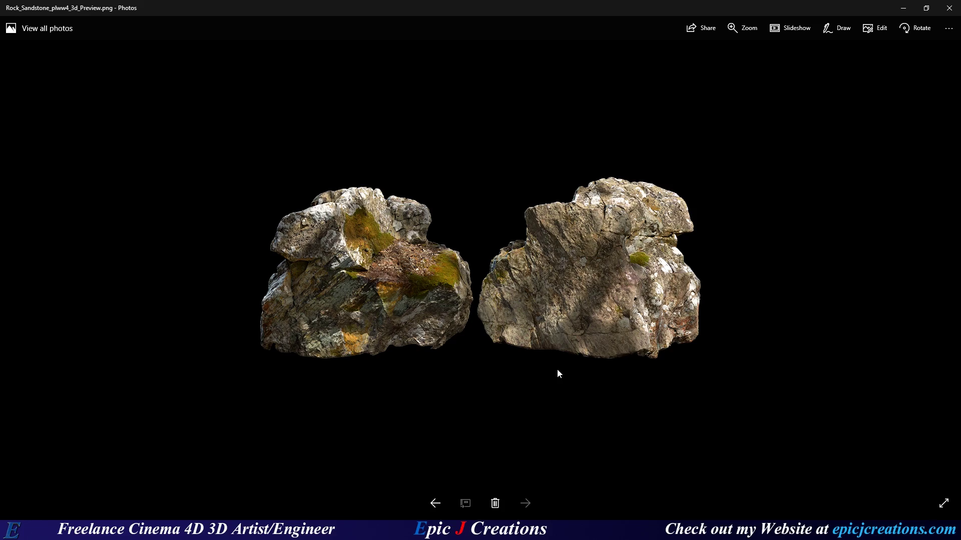
click(949, 8)
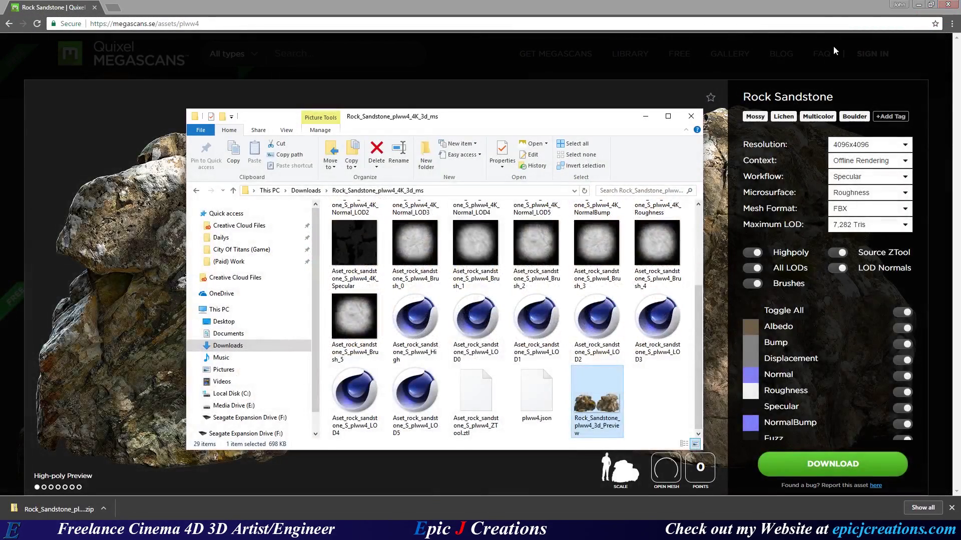
key(alt+F4)
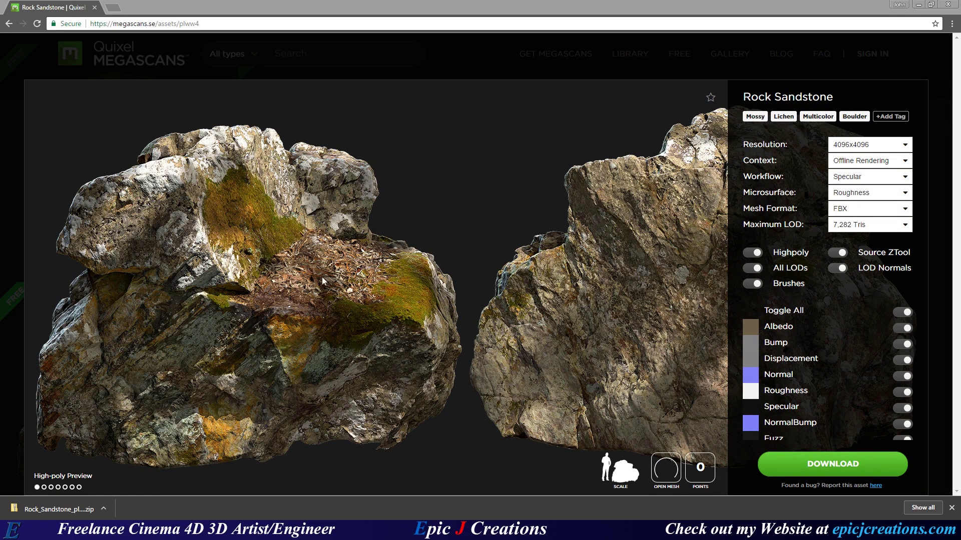
key(alt+Tab)
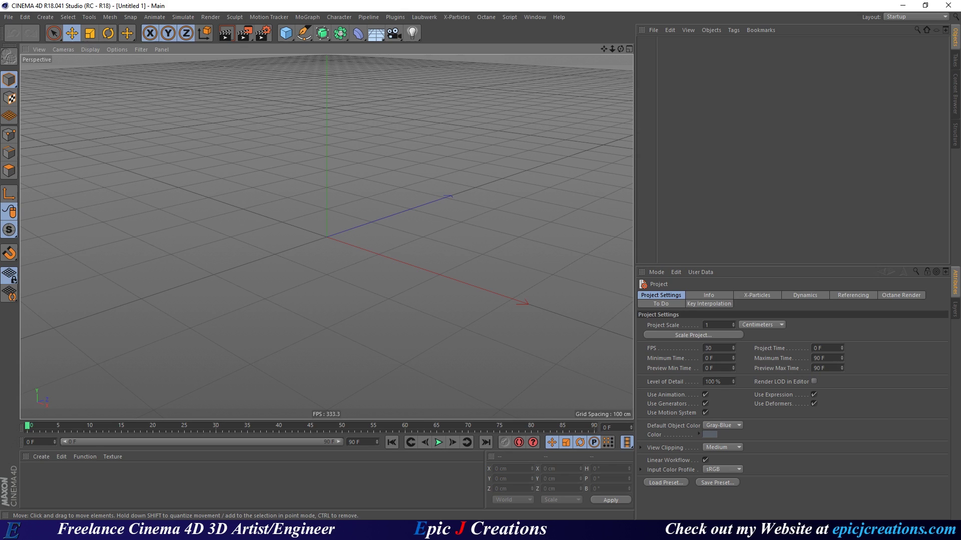
Import the Aset_rock_sandstone_S_plww4_High FBX into the scene using default FBX import settings
key(alt+Tab)
drag(456, 86, 420, 77)
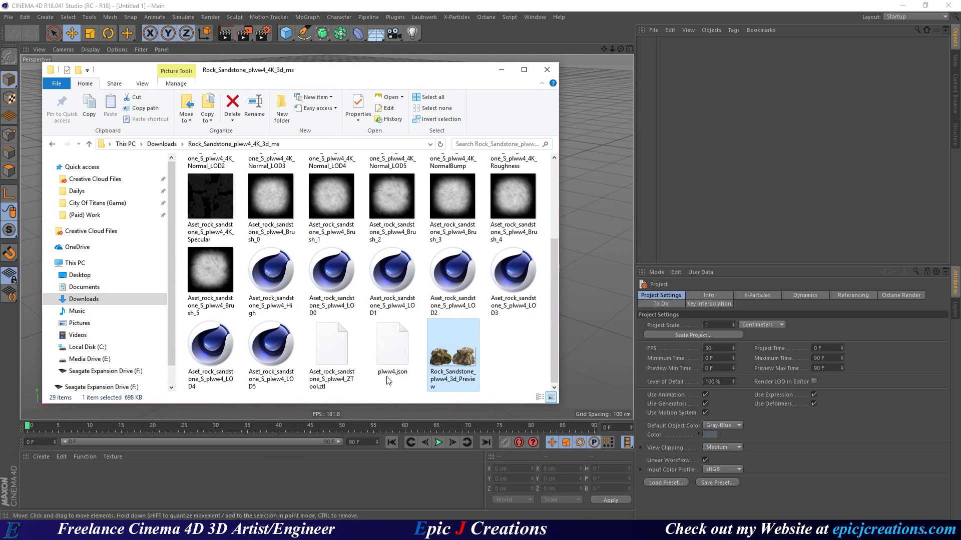
click(265, 278)
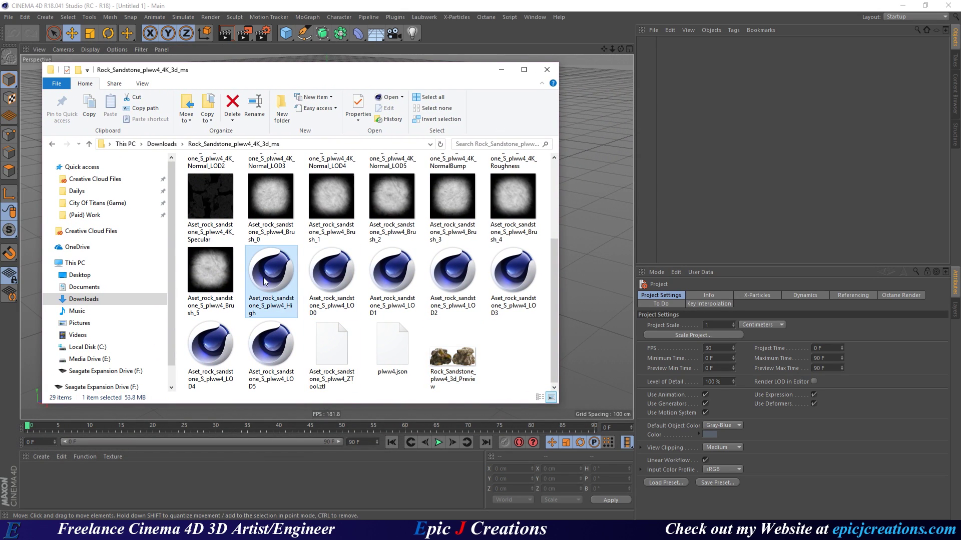
drag(266, 276, 628, 336)
drag(620, 197, 601, 188)
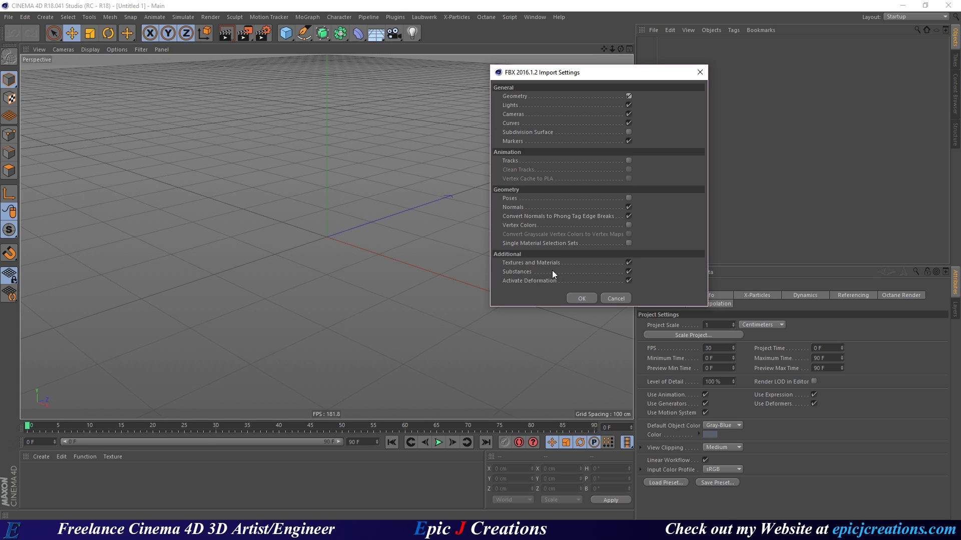
click(581, 298)
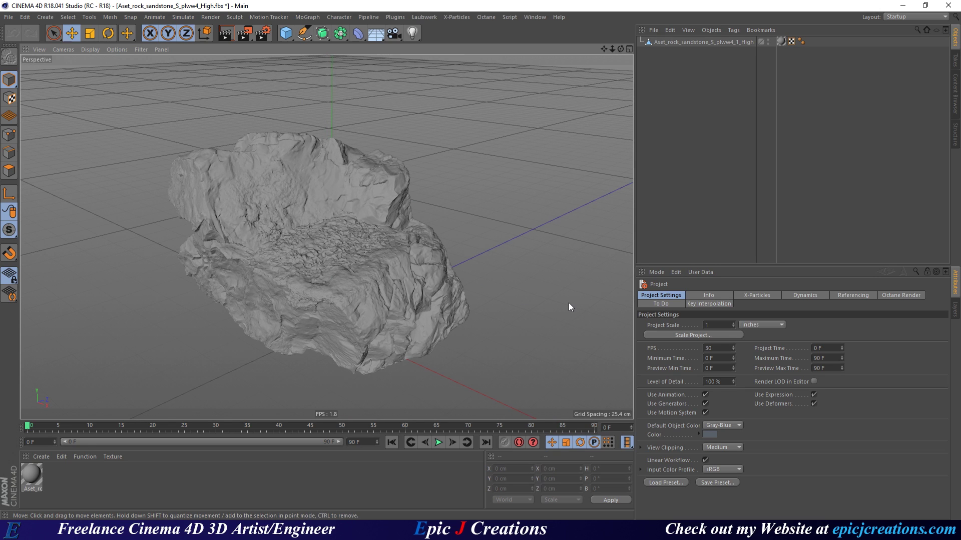
Load the 4K Albedo image into the rock material's Color channel texture
double_click(29, 477)
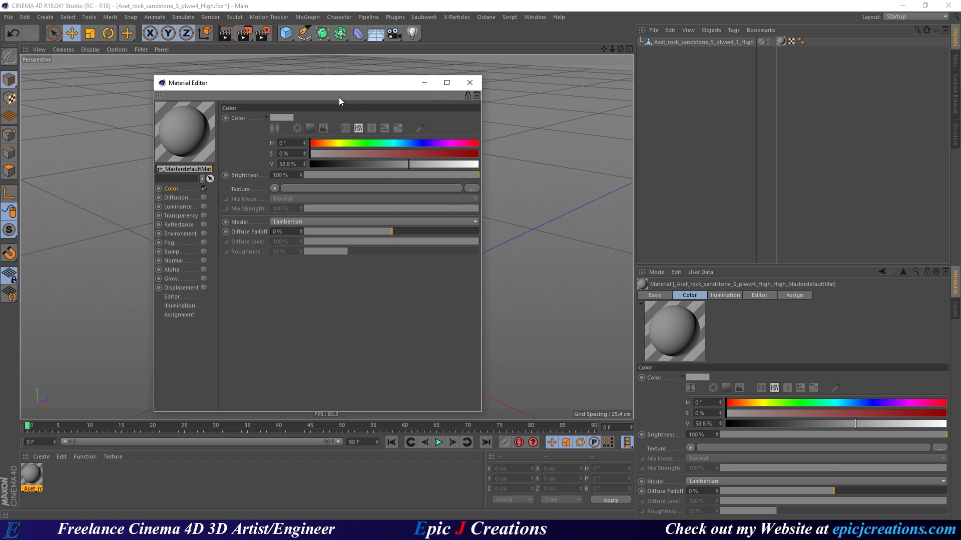
drag(285, 87, 581, 83)
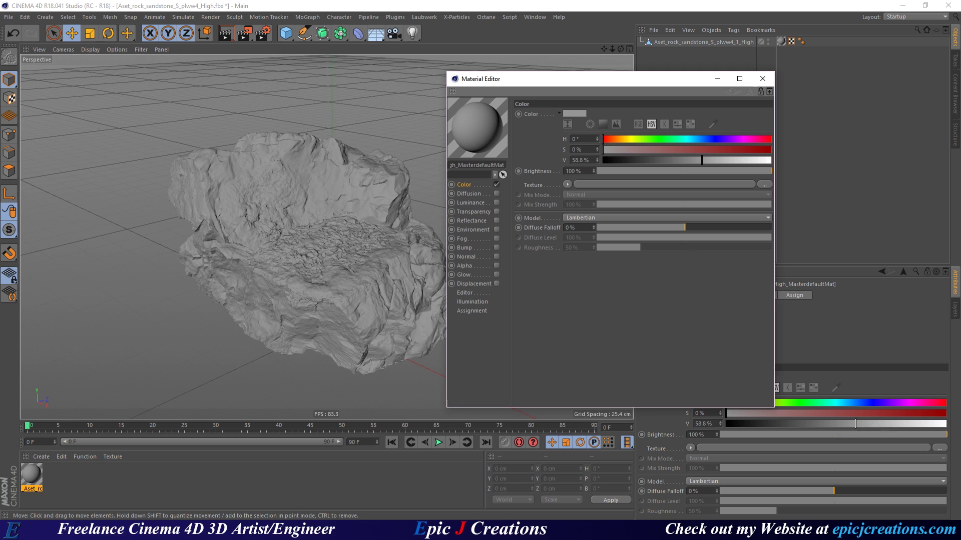
key(alt+Tab)
drag(366, 76, 249, 79)
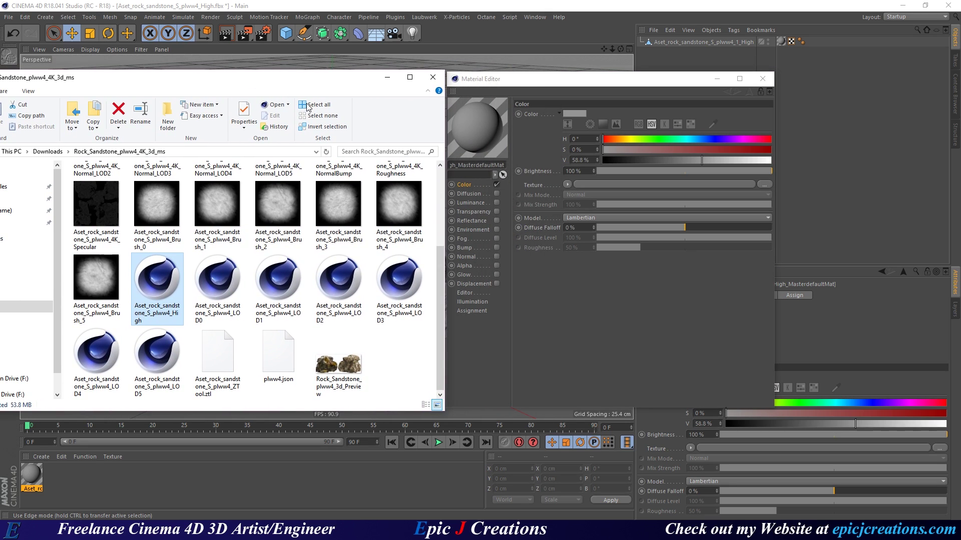
scroll(300, 271, up, 3)
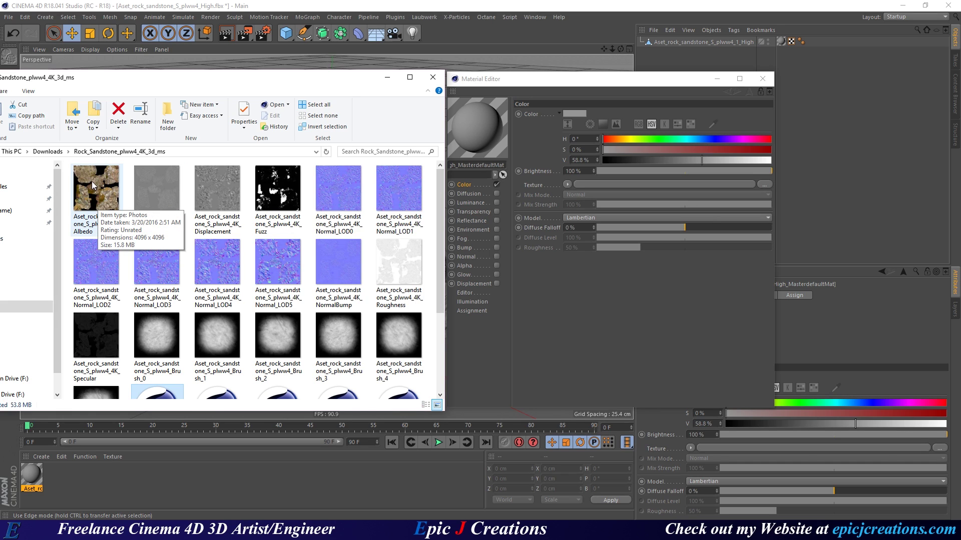
drag(94, 183, 595, 184)
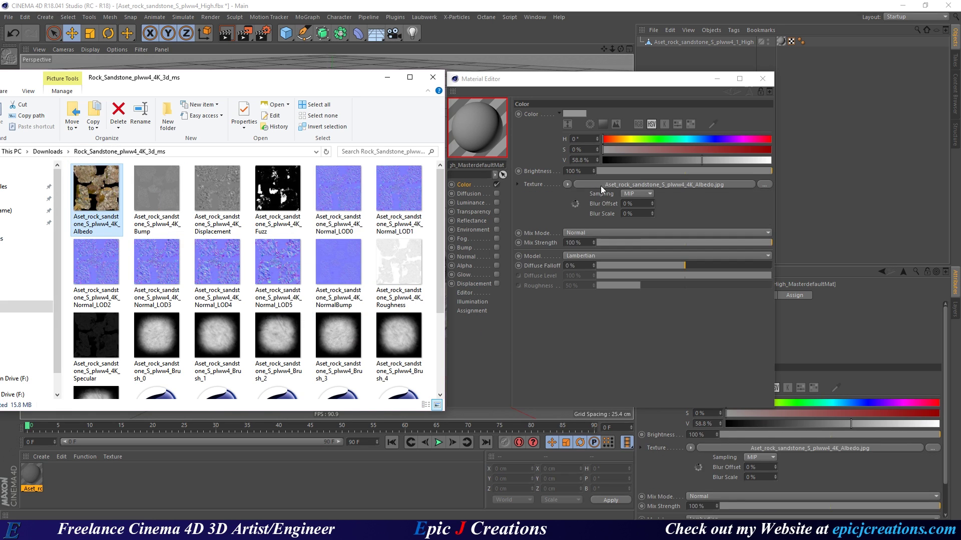
drag(308, 79, 174, 84)
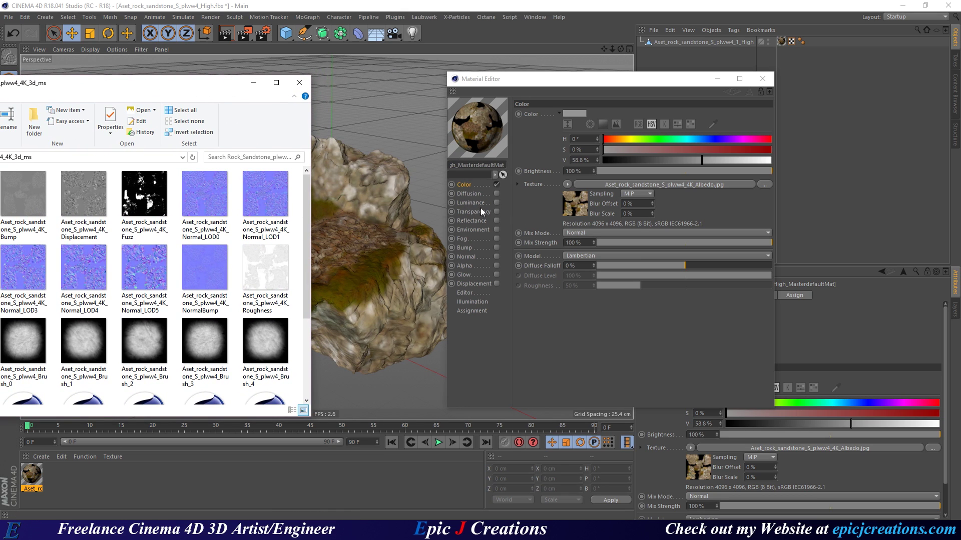
Enable the rock material's Bump channel and load the Bump image into it
click(467, 248)
click(496, 247)
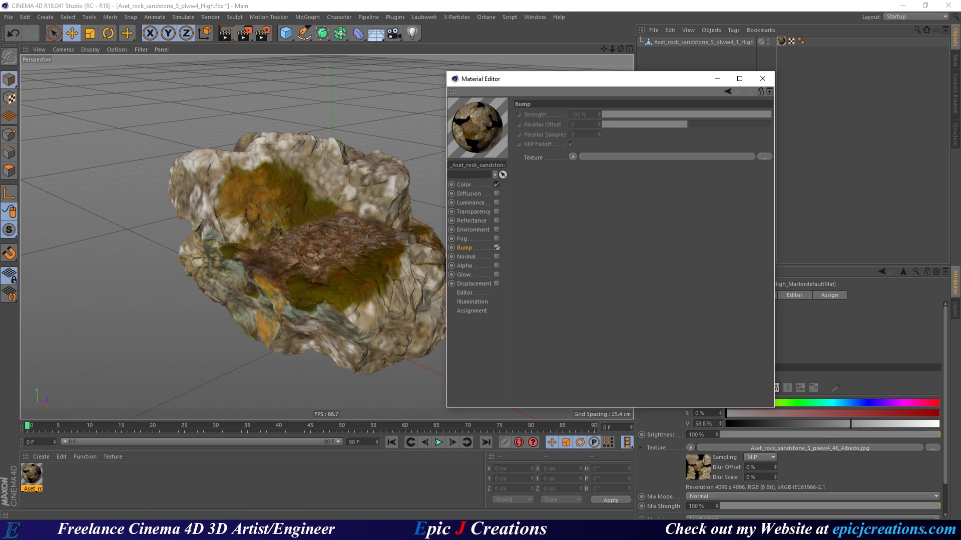
key(alt+Tab)
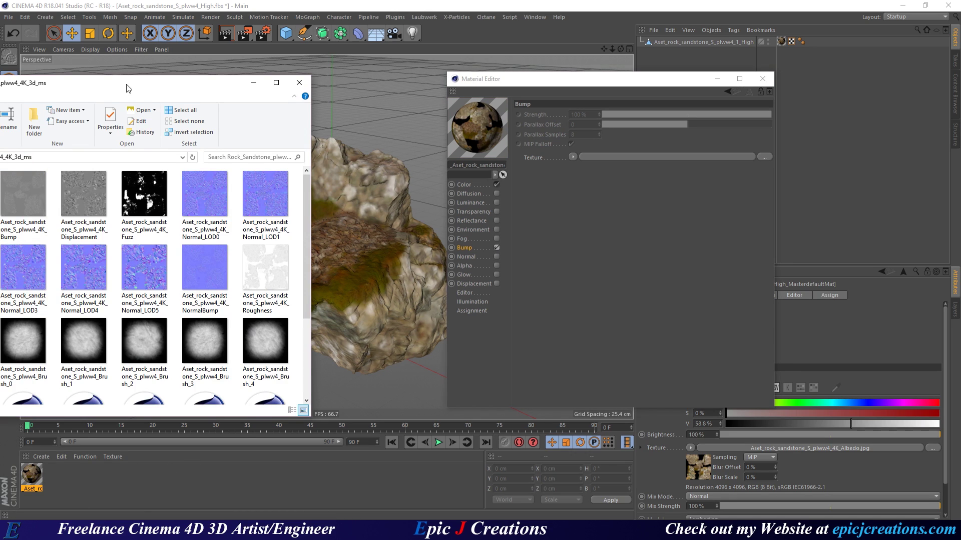
drag(129, 86, 156, 88)
drag(52, 200, 604, 156)
Enable the Normal channel and load the 4K NormalBump map as its texture
click(487, 257)
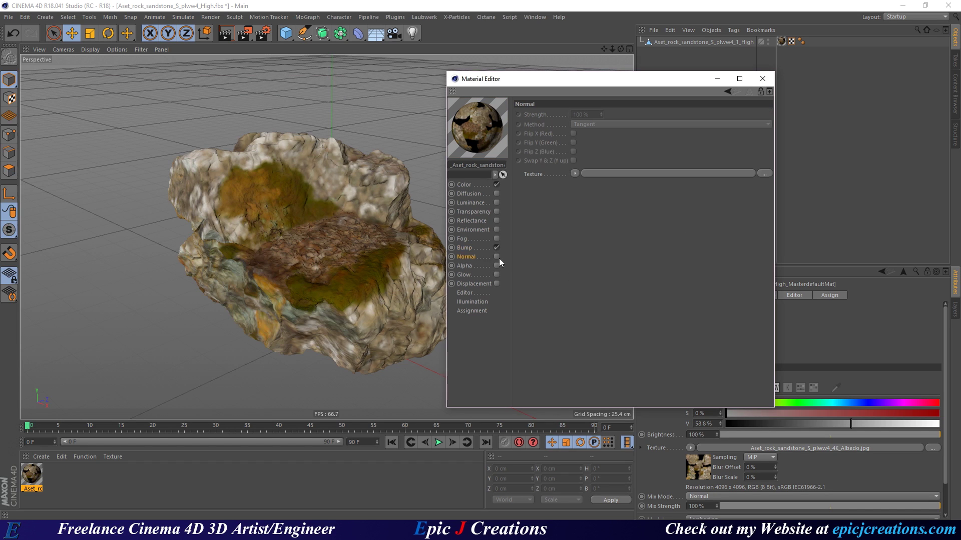
click(496, 257)
click(121, 531)
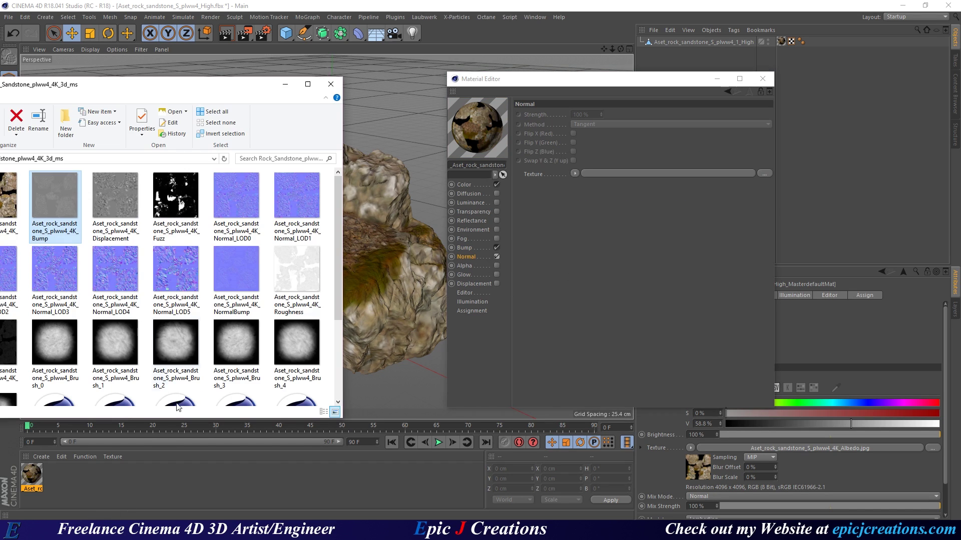
drag(188, 88, 290, 86)
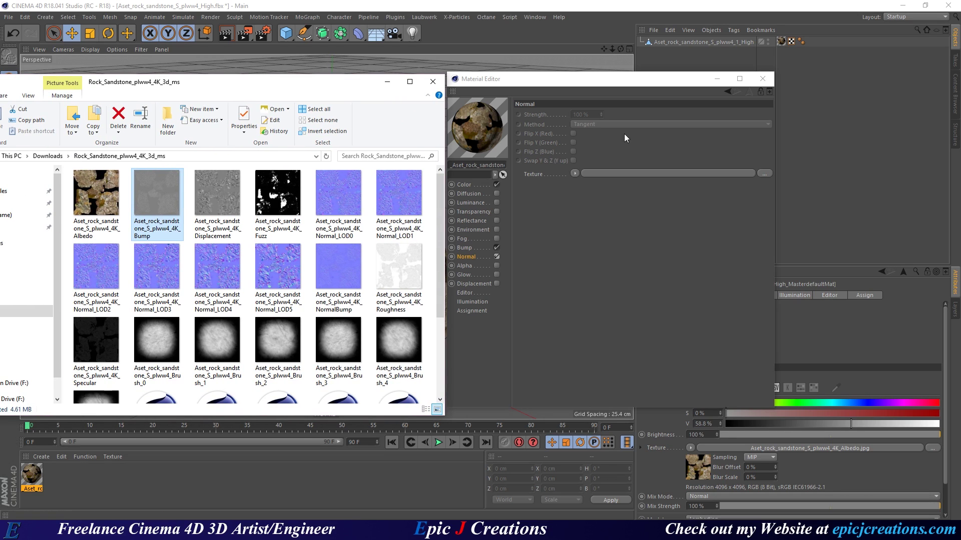
scroll(280, 280, down, 3)
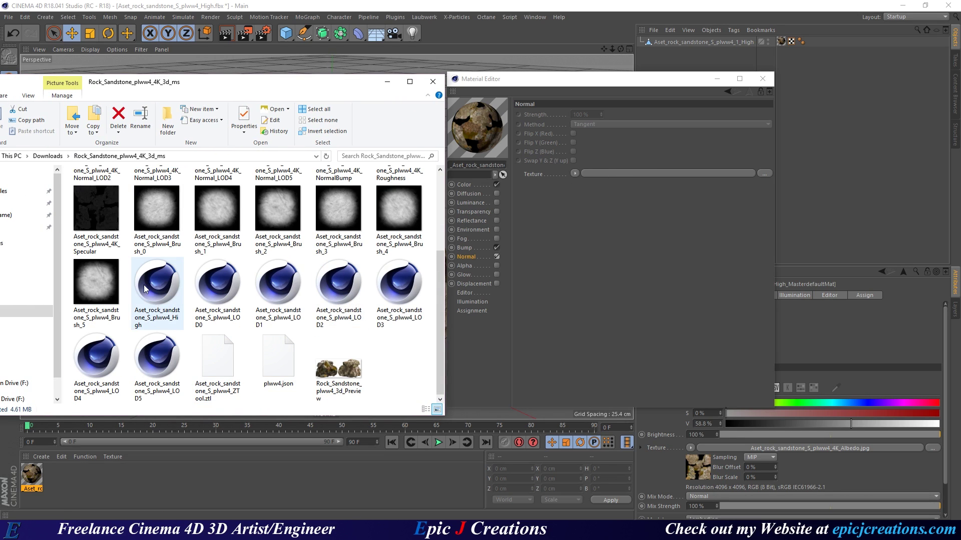
scroll(274, 328, up, 3)
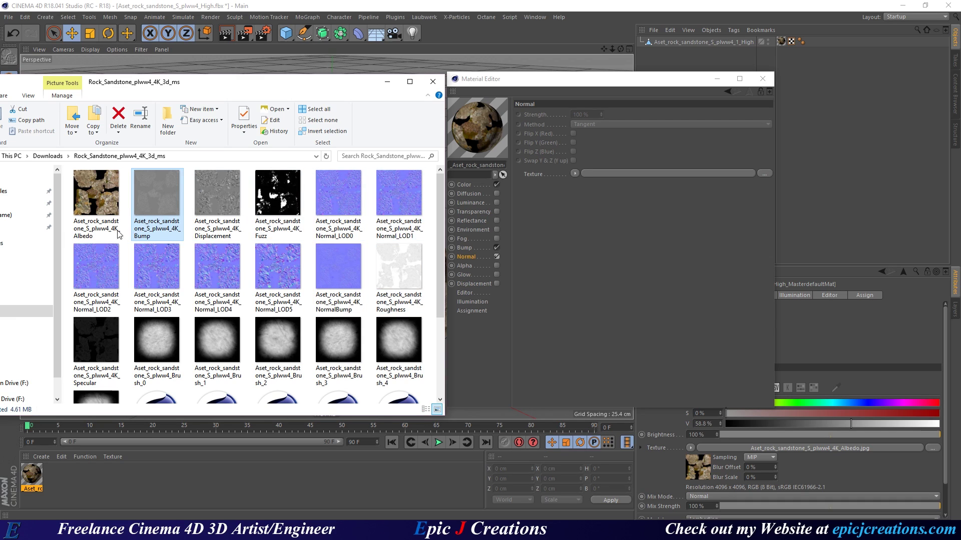
drag(337, 262, 580, 355)
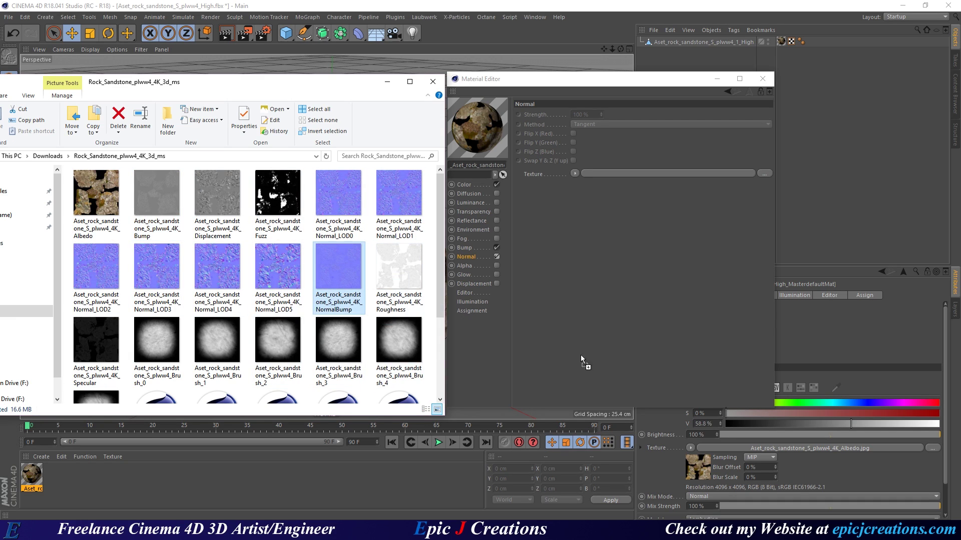
drag(608, 175, 608, 174)
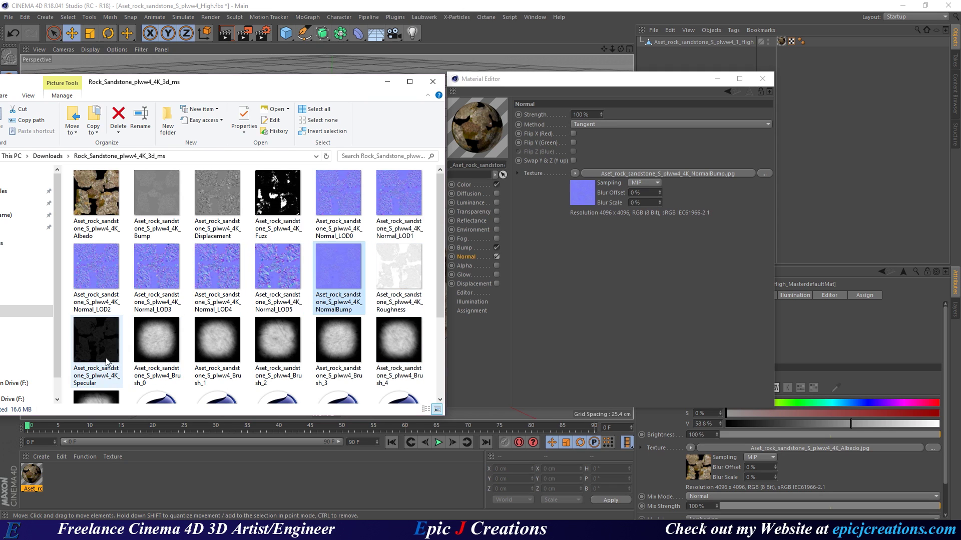
Enable Reflectance, add a Beckmann layer, and hide the default Specular layer
click(469, 221)
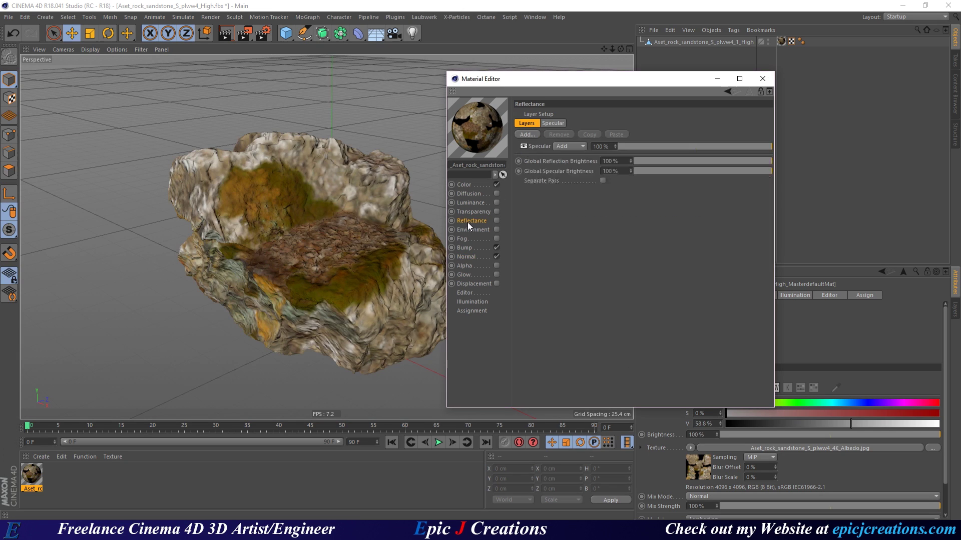
click(496, 221)
click(526, 135)
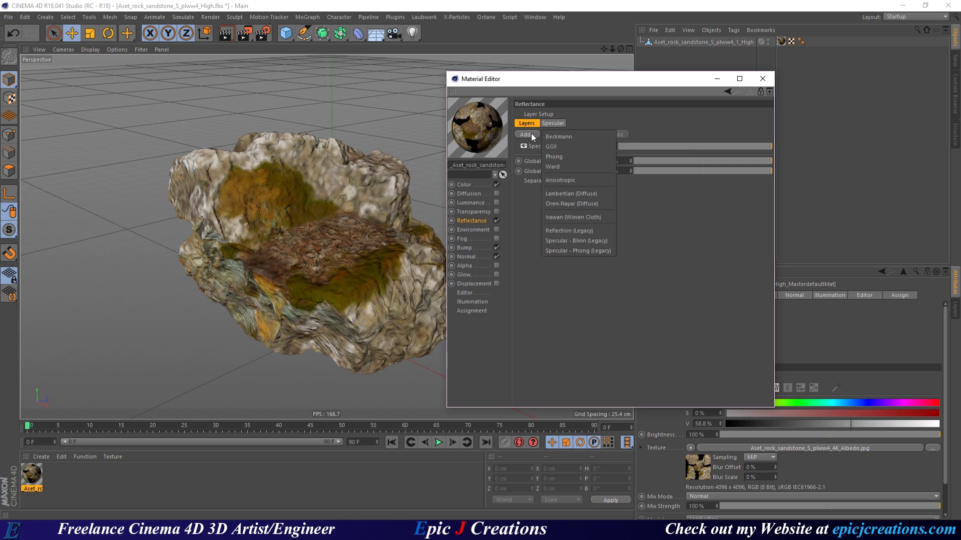
click(553, 138)
click(523, 157)
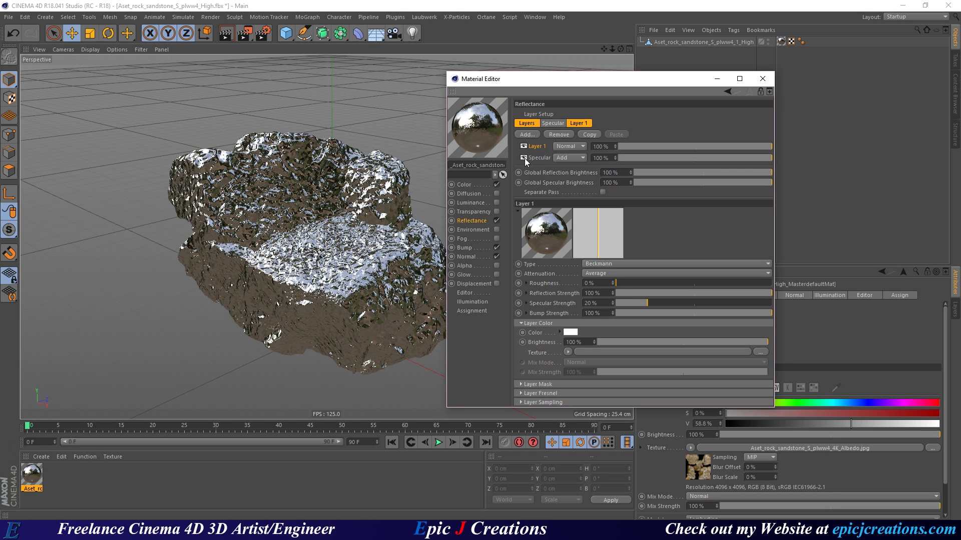
Load the 4K Roughness map as the Beckmann layer's roughness texture
click(526, 283)
key(alt+Tab)
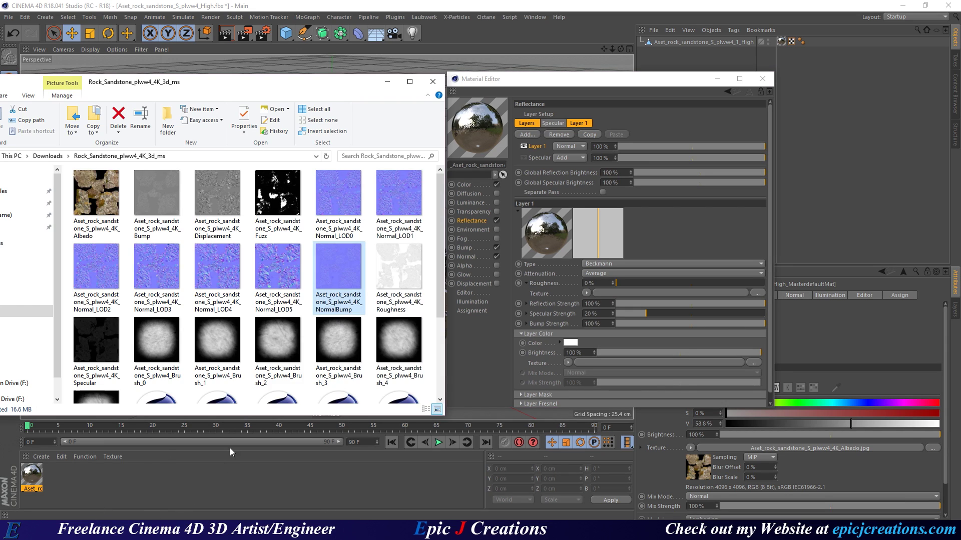
drag(399, 270, 615, 290)
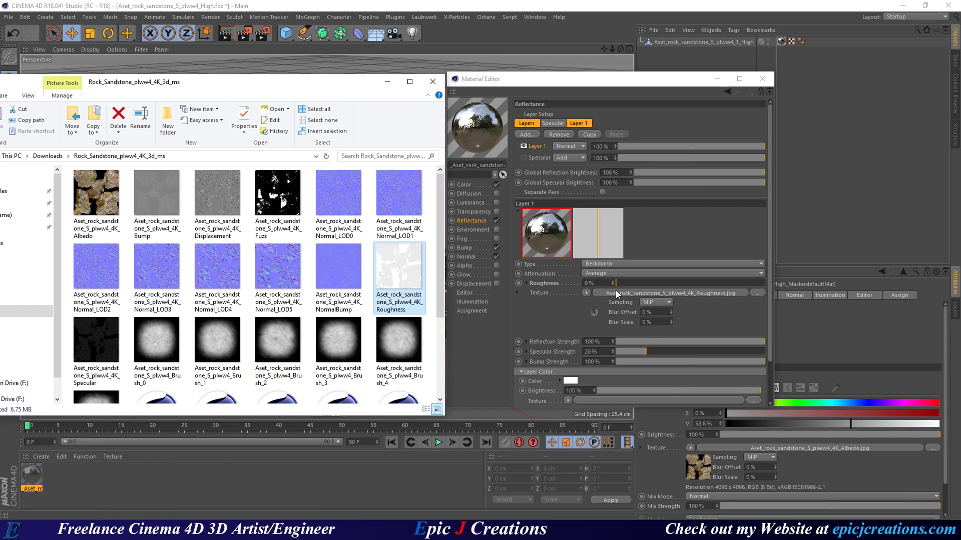
Use the Specular map for both the reflection strength and specular strength textures
click(527, 353)
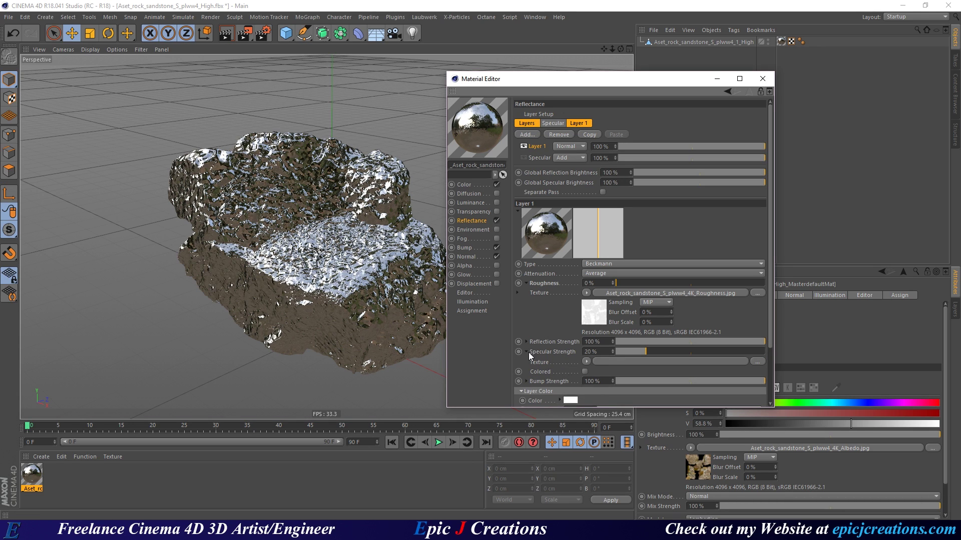
click(527, 352)
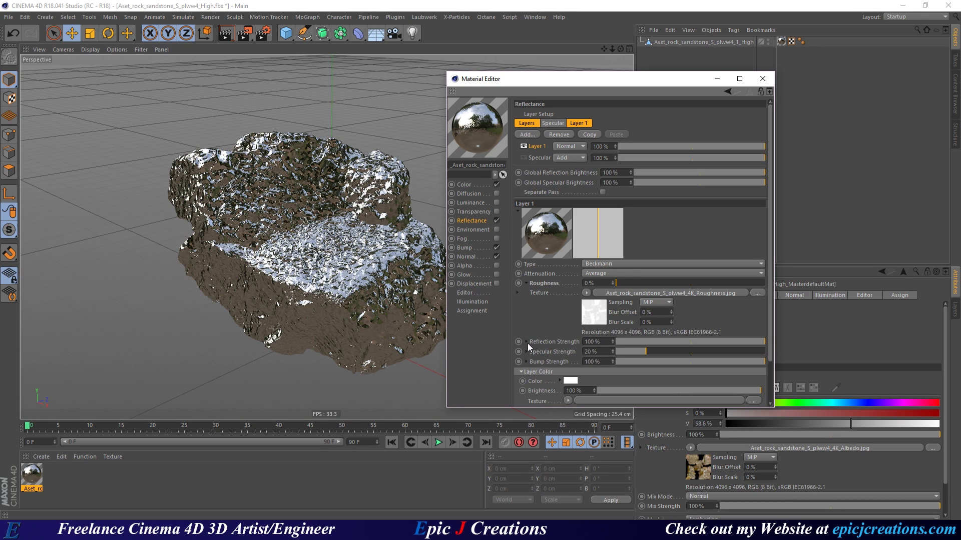
click(527, 342)
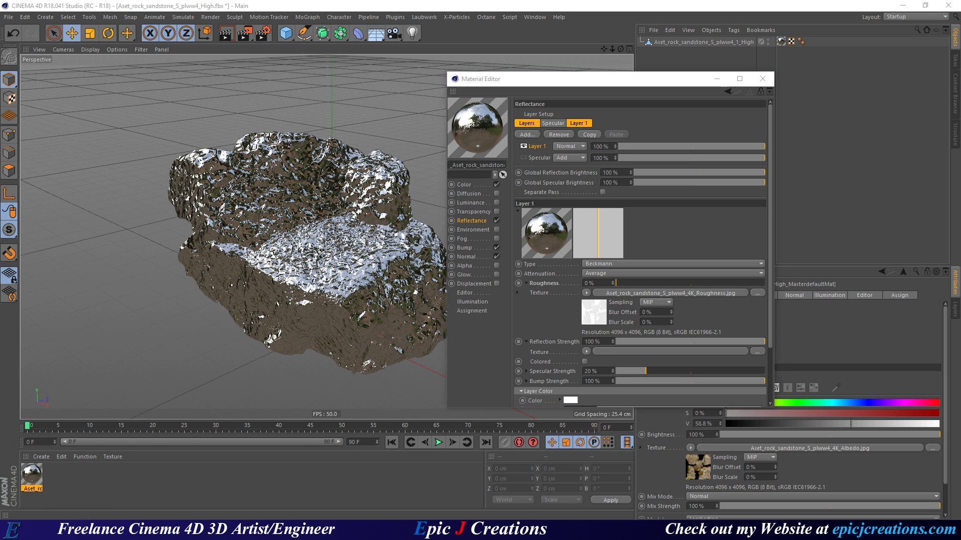
drag(92, 330, 654, 373)
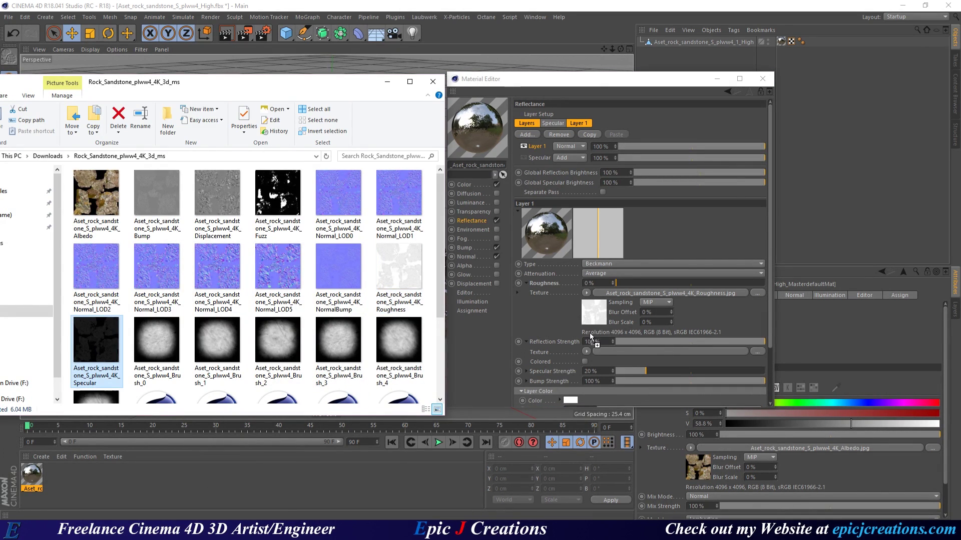
drag(590, 333, 602, 351)
scroll(556, 344, down, 3)
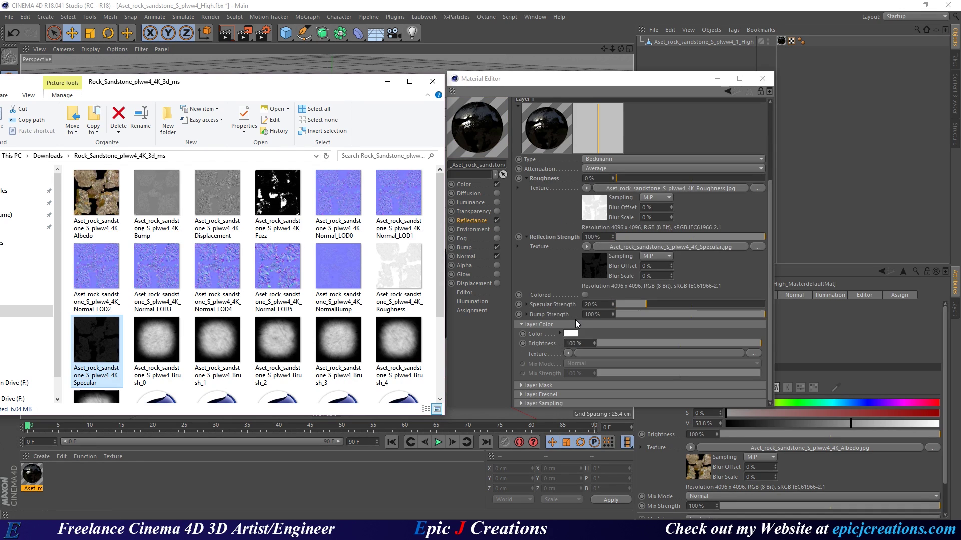
click(526, 305)
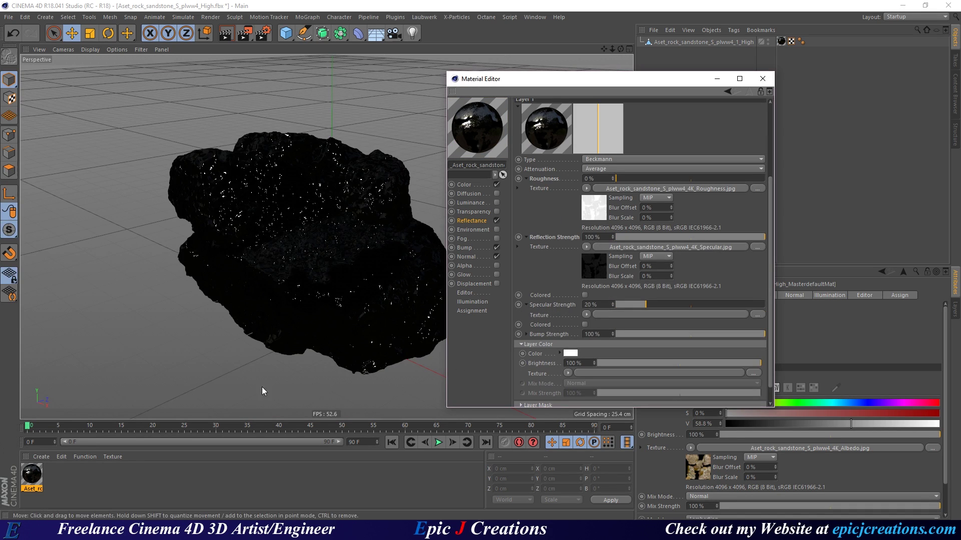
key(alt+Tab)
drag(98, 351, 598, 315)
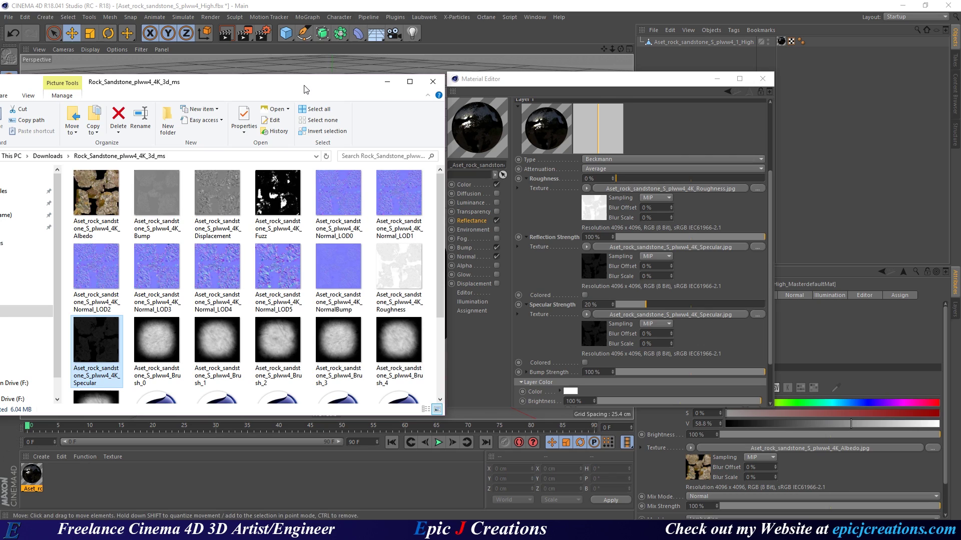
Switch the layer Fresnel to Dielectric and change its IOR from 1.35 to 1.45
click(386, 81)
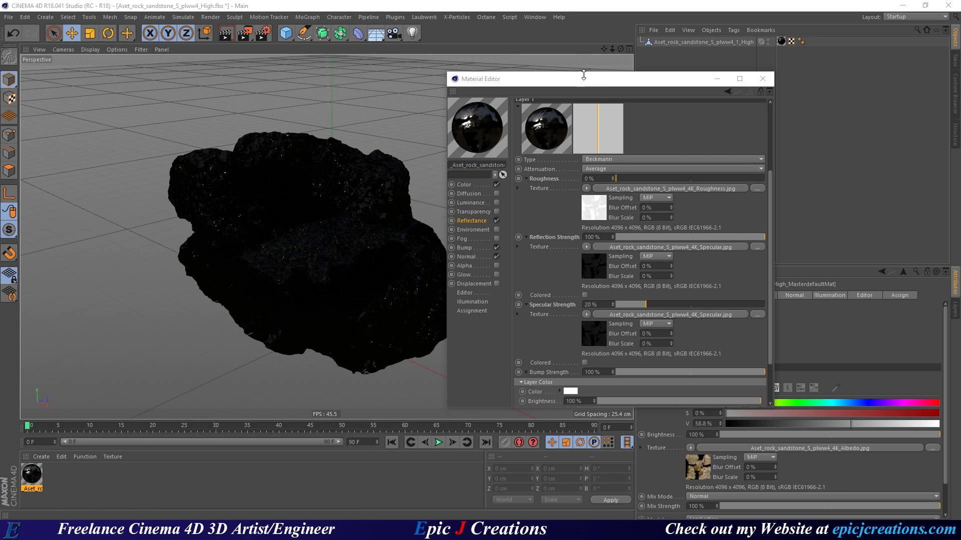
drag(575, 78, 646, 77)
scroll(635, 329, down, 3)
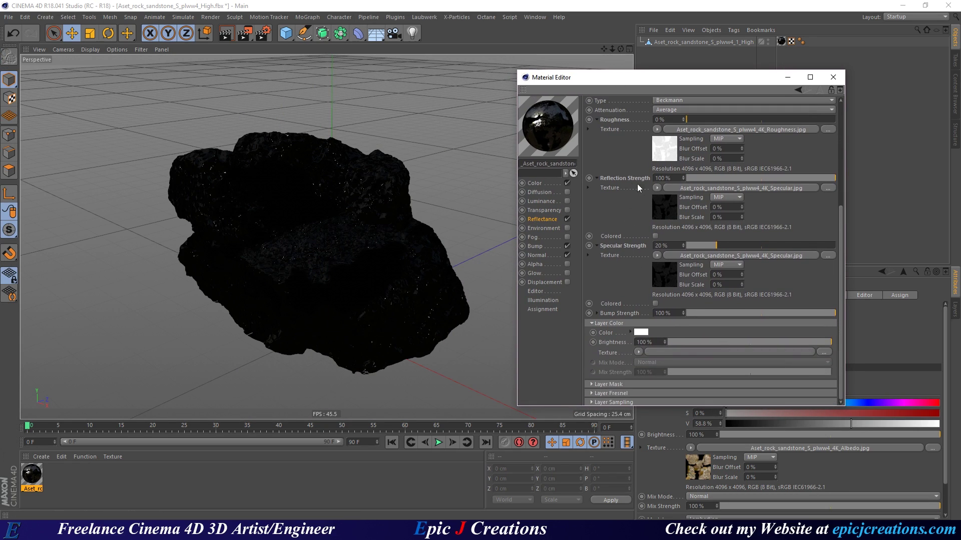
click(605, 394)
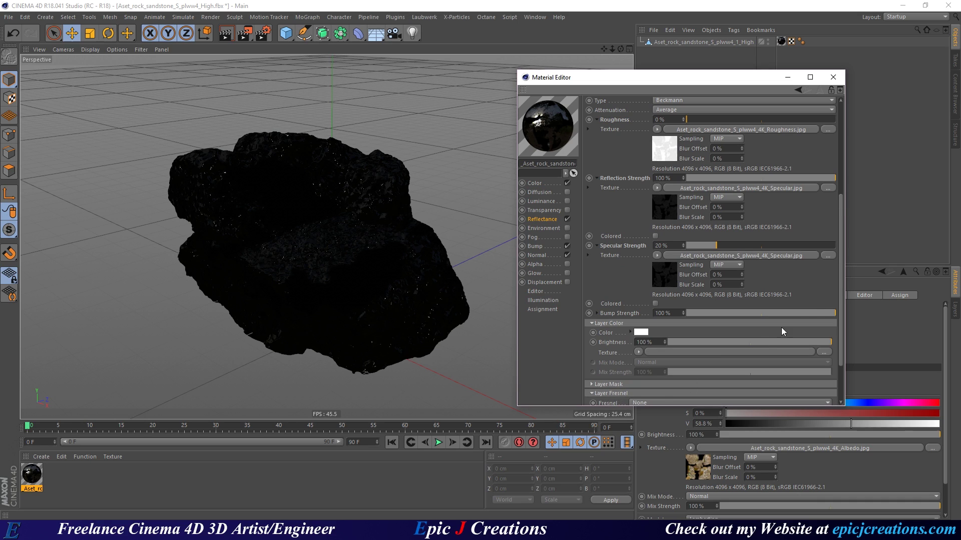
scroll(781, 327, down, 3)
click(637, 344)
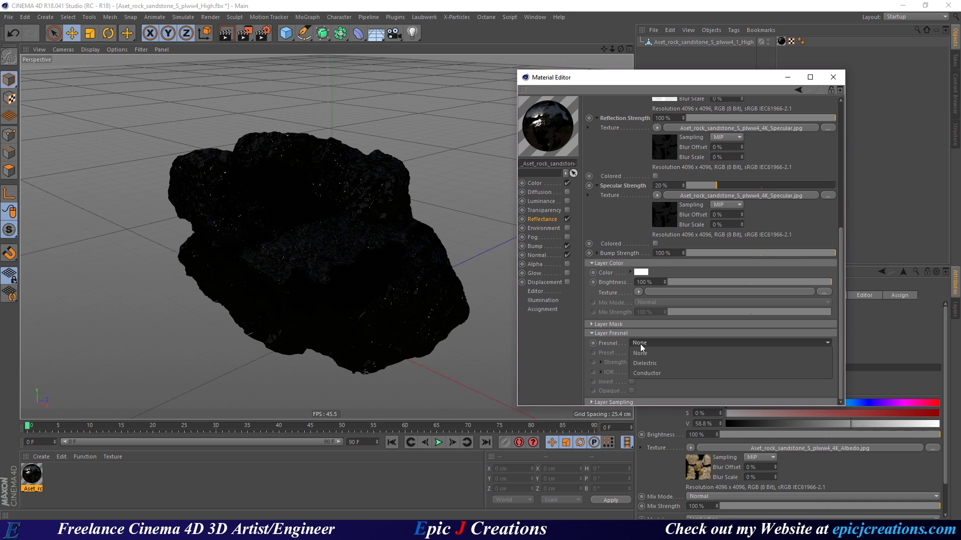
click(661, 365)
drag(647, 373, 611, 372)
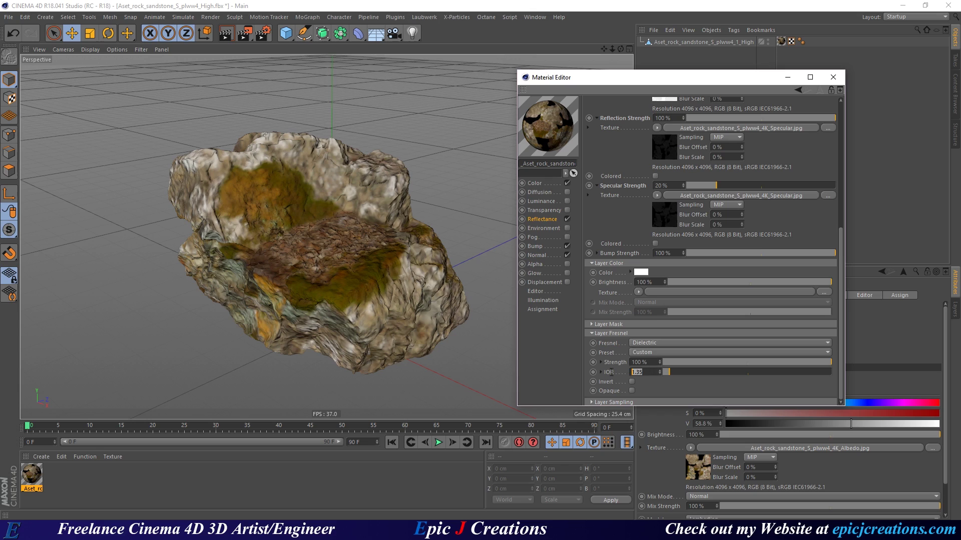
text(1.45)
key(Return)
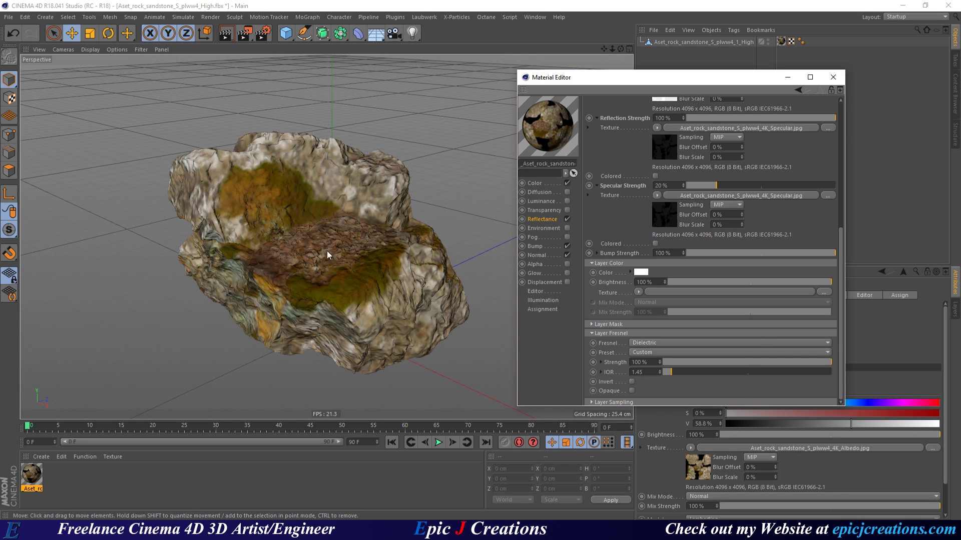
alt+drag(317, 251, 408, 236)
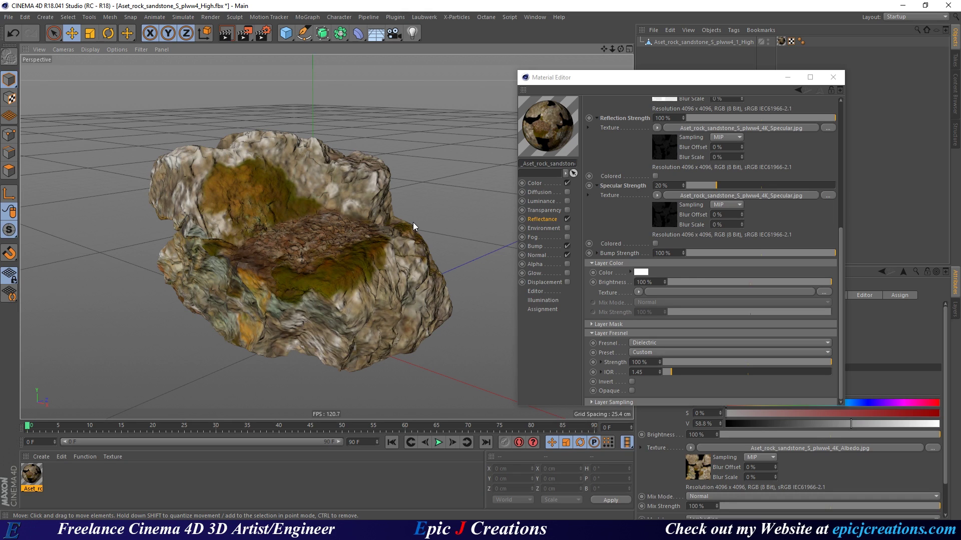
Close the Material Editor, switch to the Octane_1 (User) layout and frame the rock
click(833, 77)
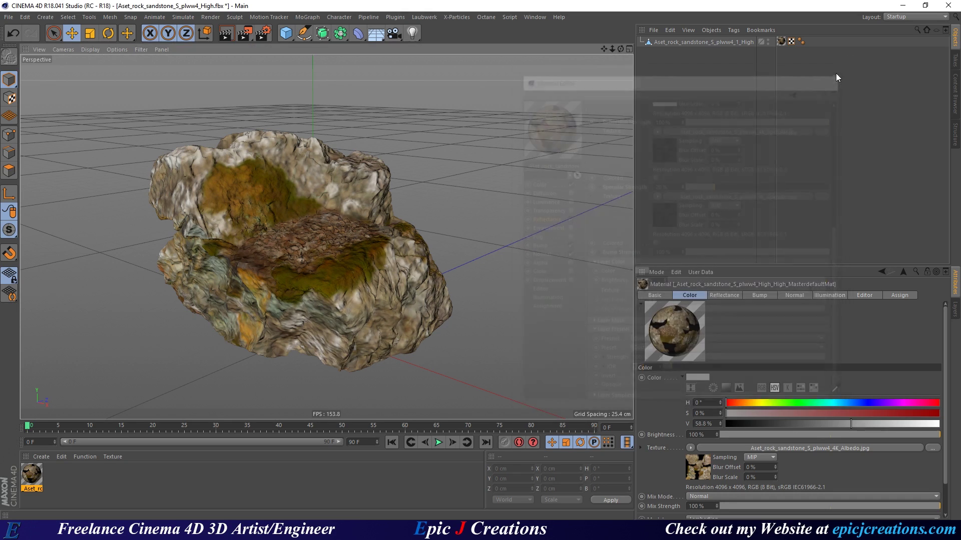
click(892, 18)
click(906, 77)
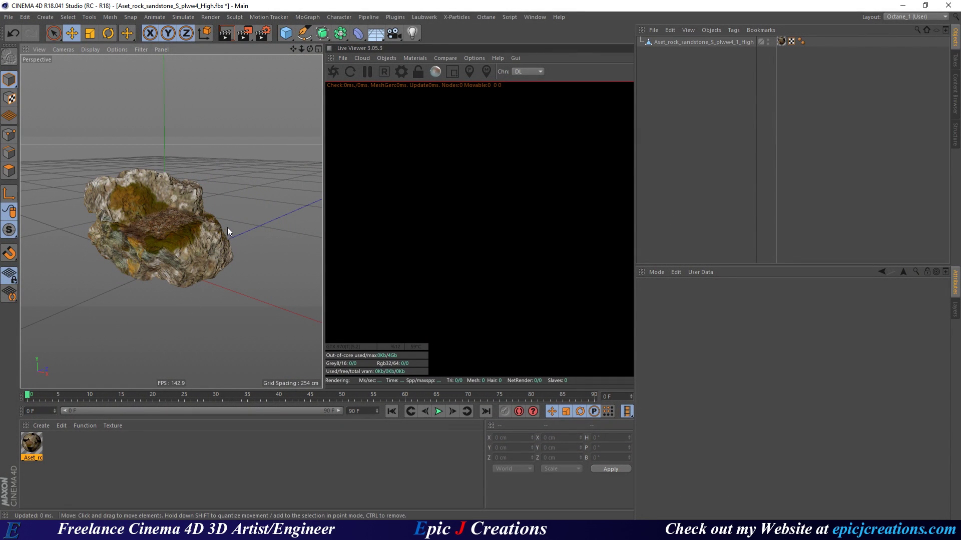
scroll(164, 222, up, 5)
alt+middle_drag(157, 228, 179, 228)
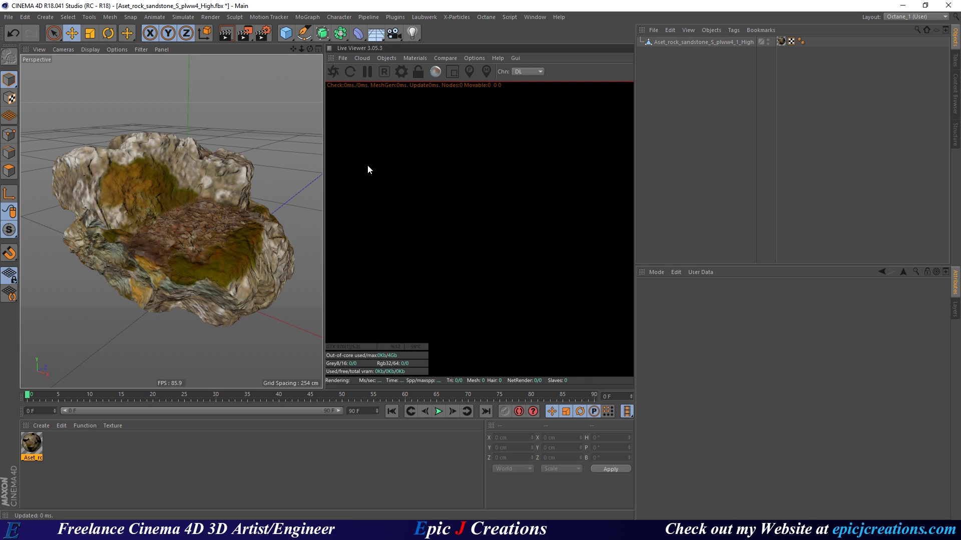
mouse_move(193, 232)
alt+mouse_down()
mouse_move(209, 232)
mouse_move(211, 272)
mouse_move(176, 221)
mouse_move(175, 238)
alt+mouse_up()
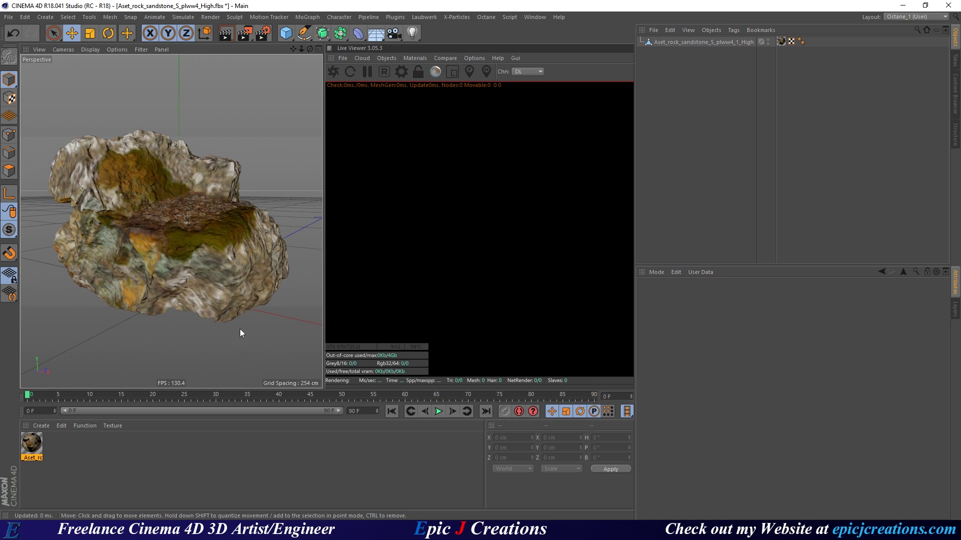
Create a new Octane Glossy material, OctGlossy, and apply it to the rock
click(413, 58)
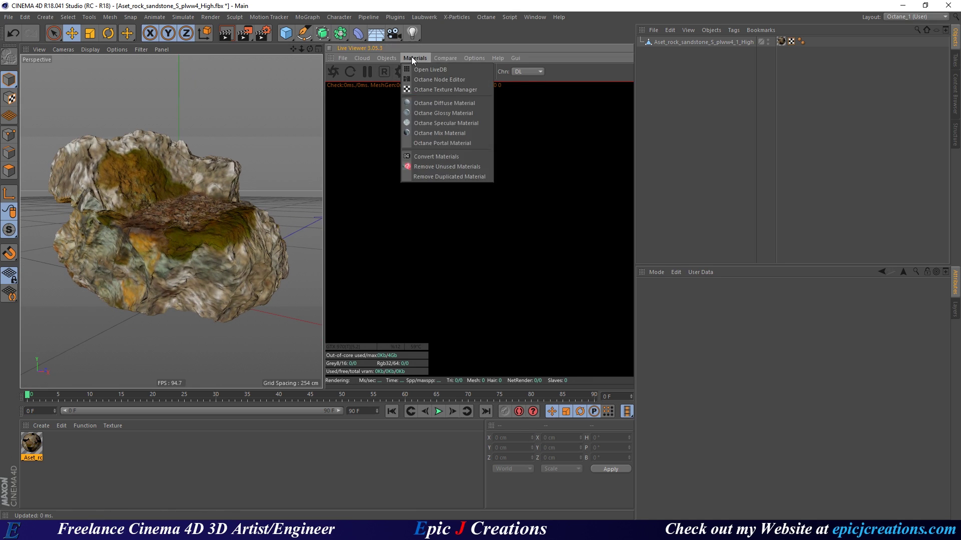
click(431, 112)
drag(32, 445, 176, 227)
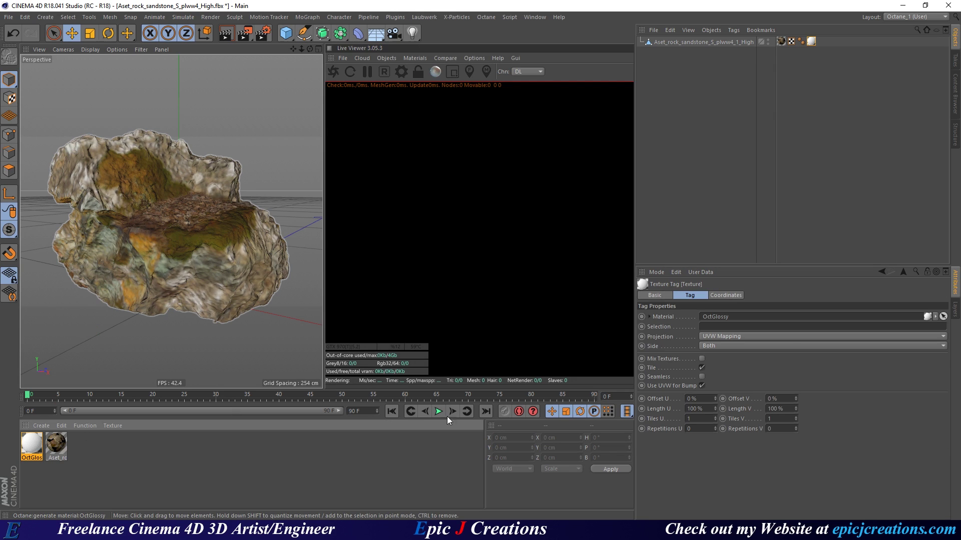
Delete the rock's imported texture tag and inspect the original rock material
click(778, 41)
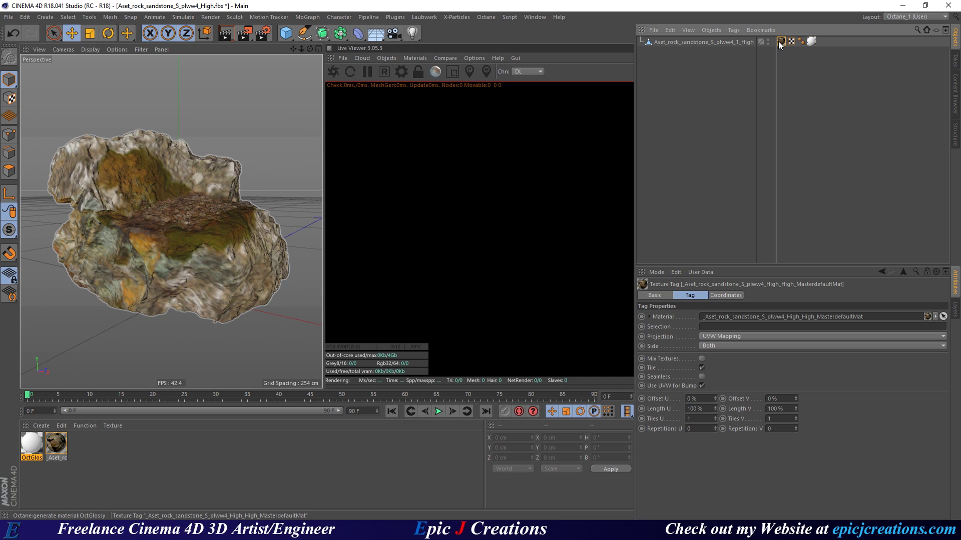
key(Delete)
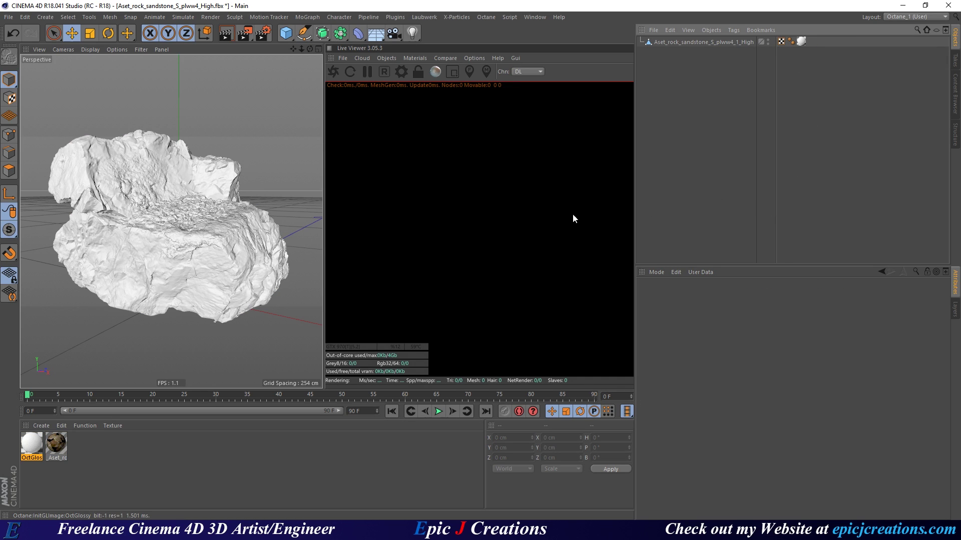
click(57, 447)
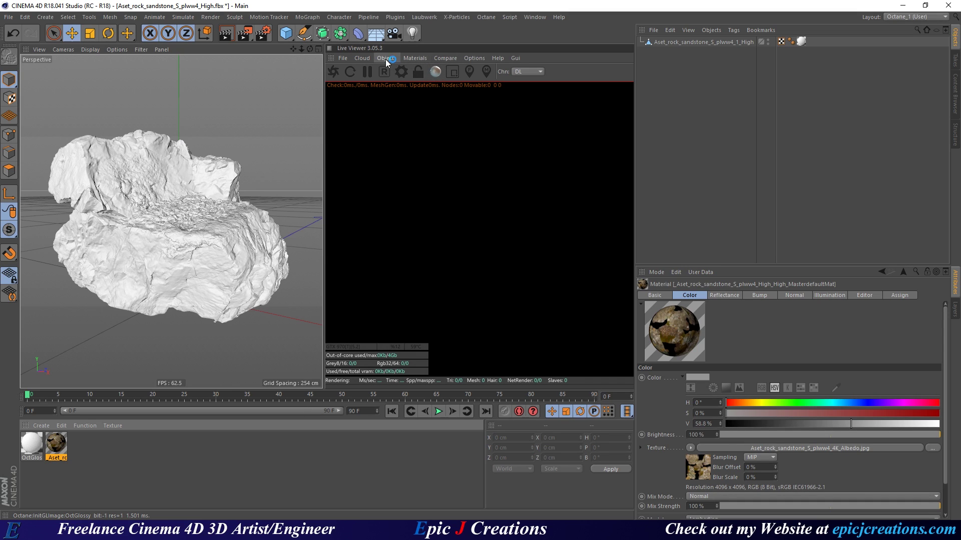
click(414, 57)
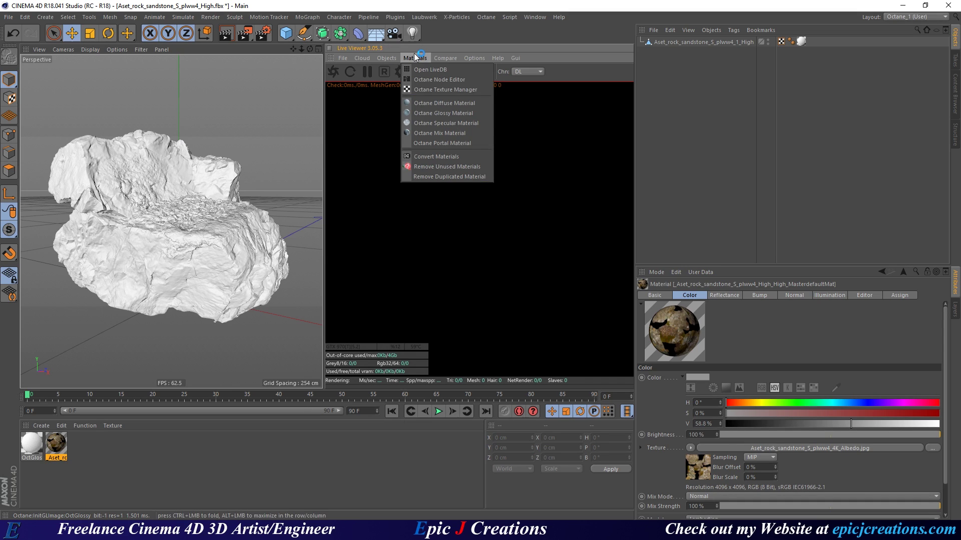
click(669, 147)
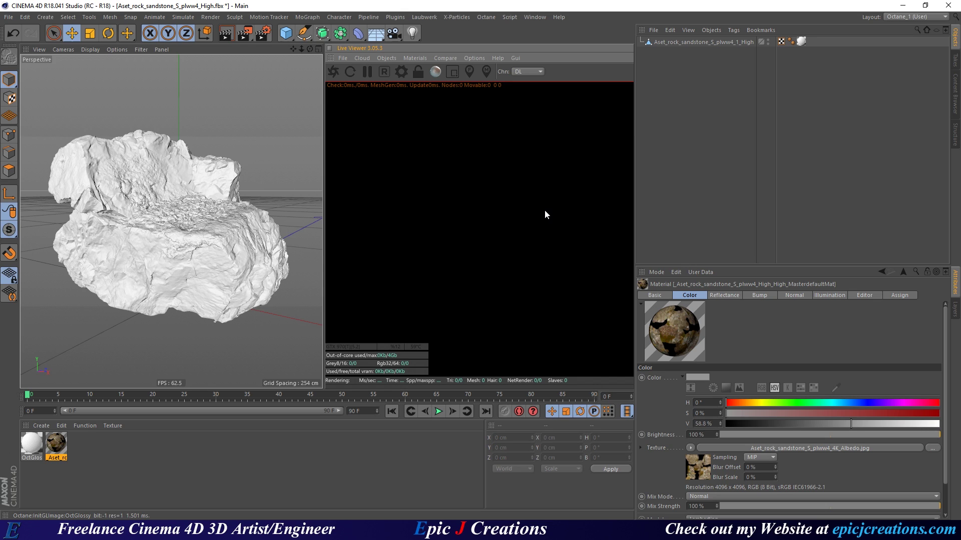
Add a plane and scale it up into a wide ground floor
click(286, 33)
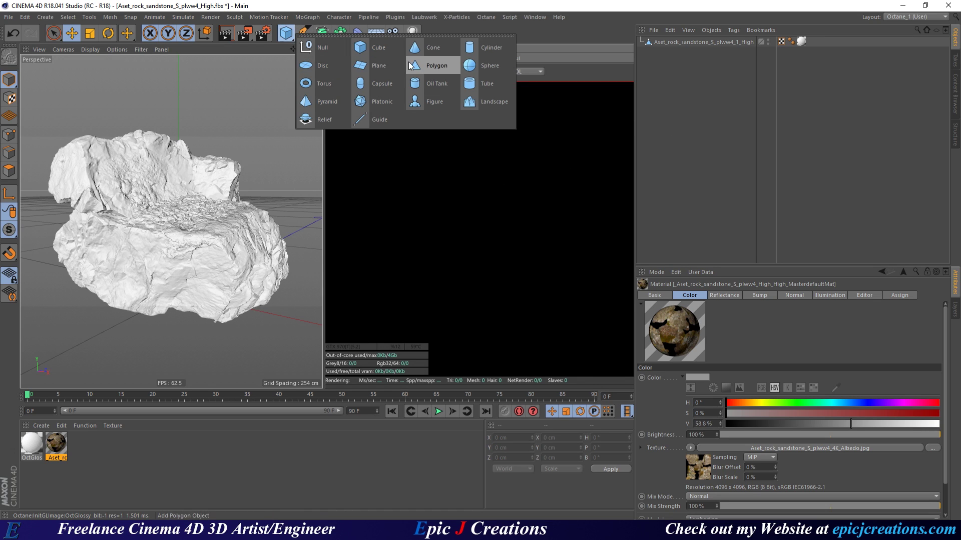
click(377, 65)
key(t)
drag(249, 203, 236, 257)
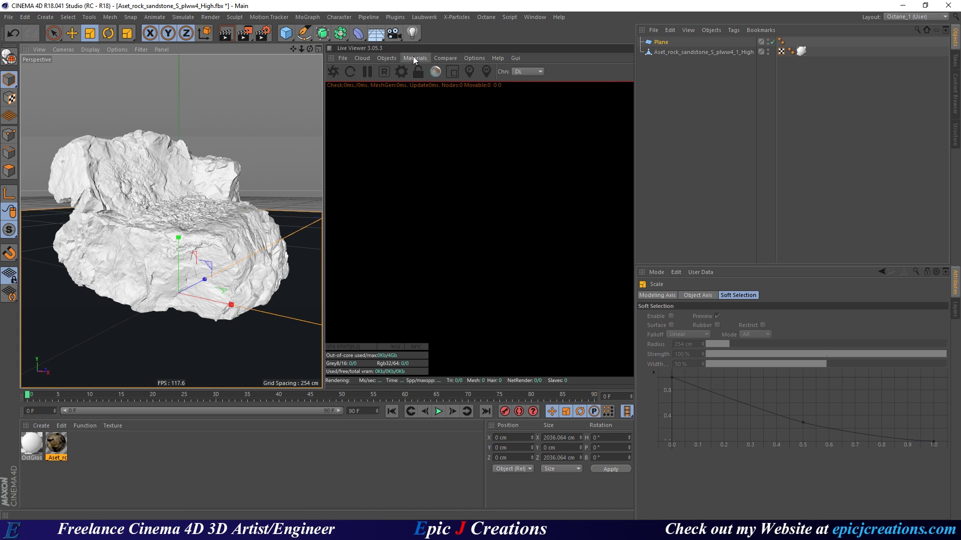
Add an Octane HDRI sky loading sun_parking_montreal_canada_3k.exr from CV HDRIs/tex
click(386, 58)
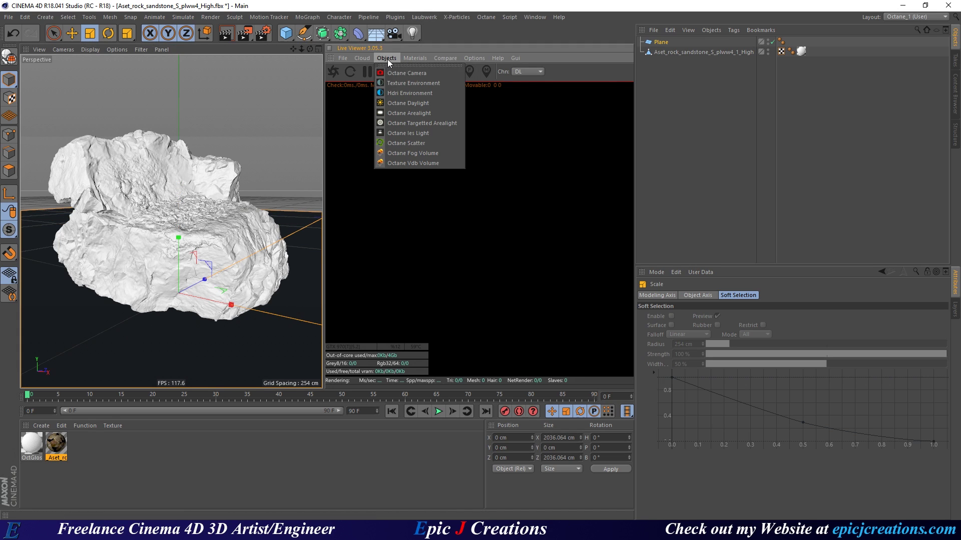
click(398, 92)
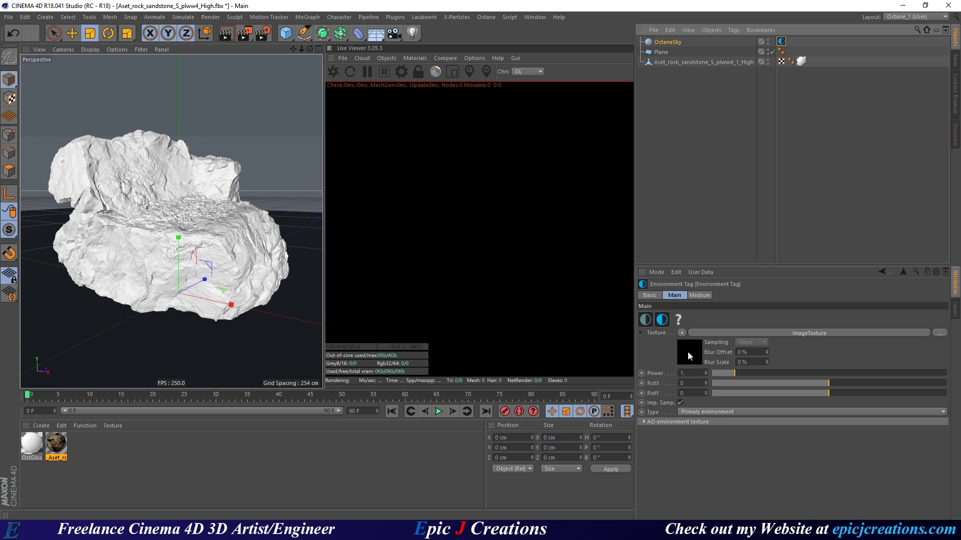
click(687, 352)
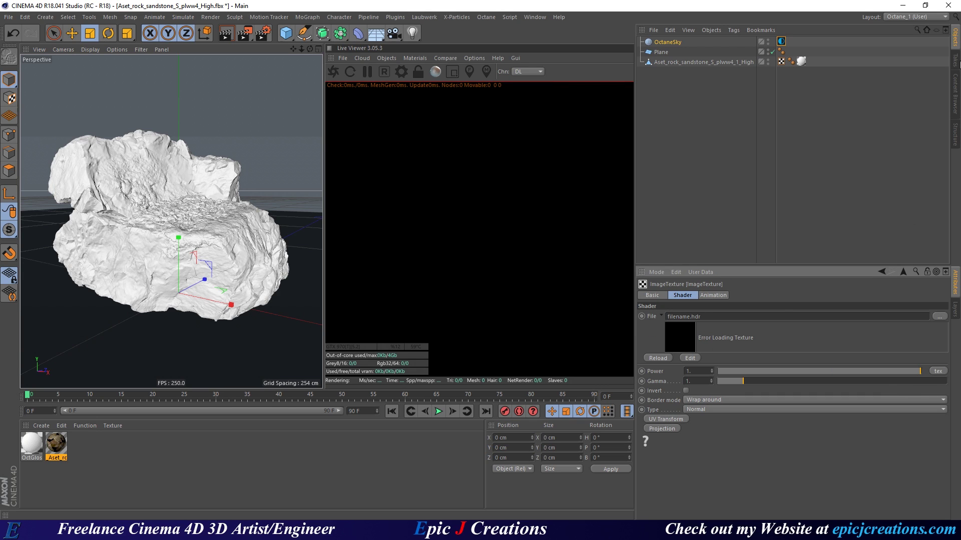
click(955, 92)
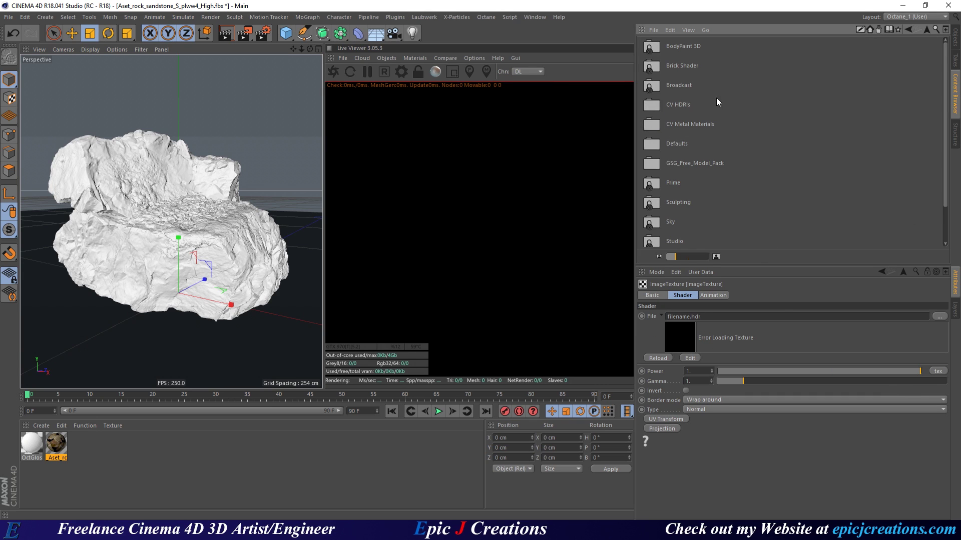
double_click(659, 103)
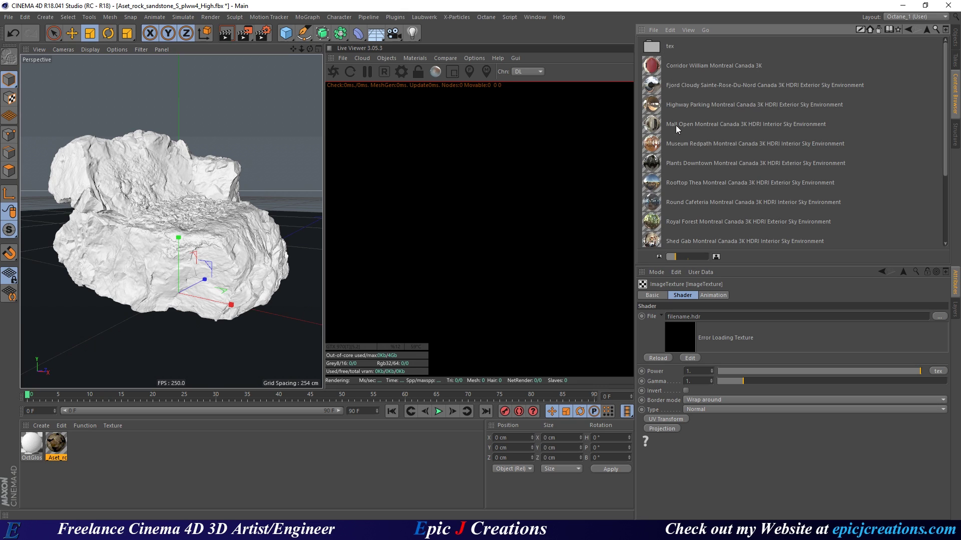
double_click(657, 50)
drag(647, 237, 688, 333)
click(955, 43)
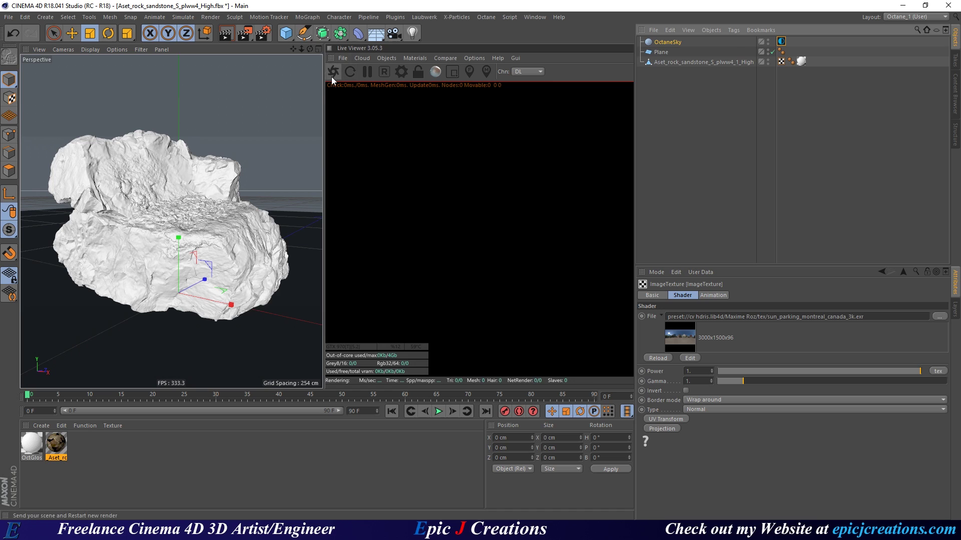
Start the Octane live render, orbit the rock, and switch the kernel from DL to PT
click(349, 71)
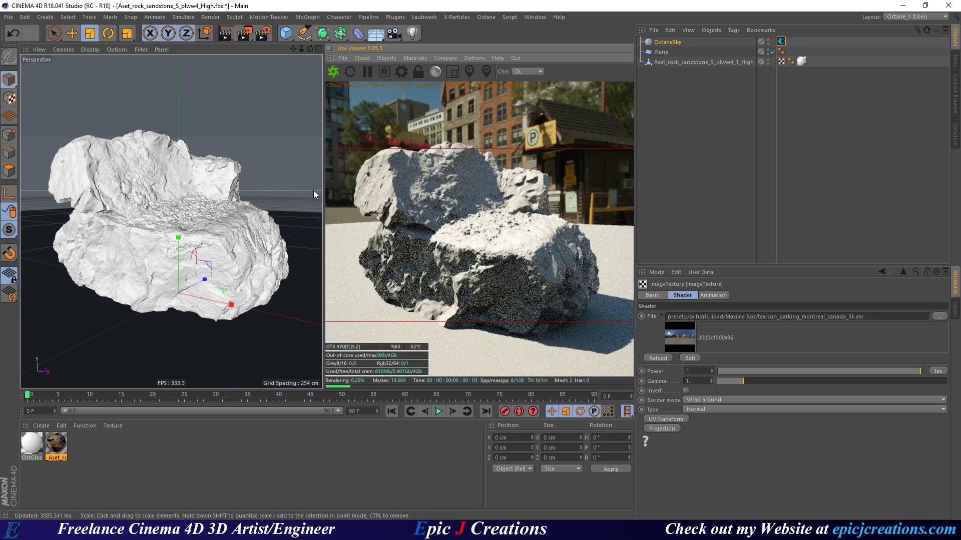
alt+drag(250, 200, 179, 244)
alt+drag(183, 211, 198, 256)
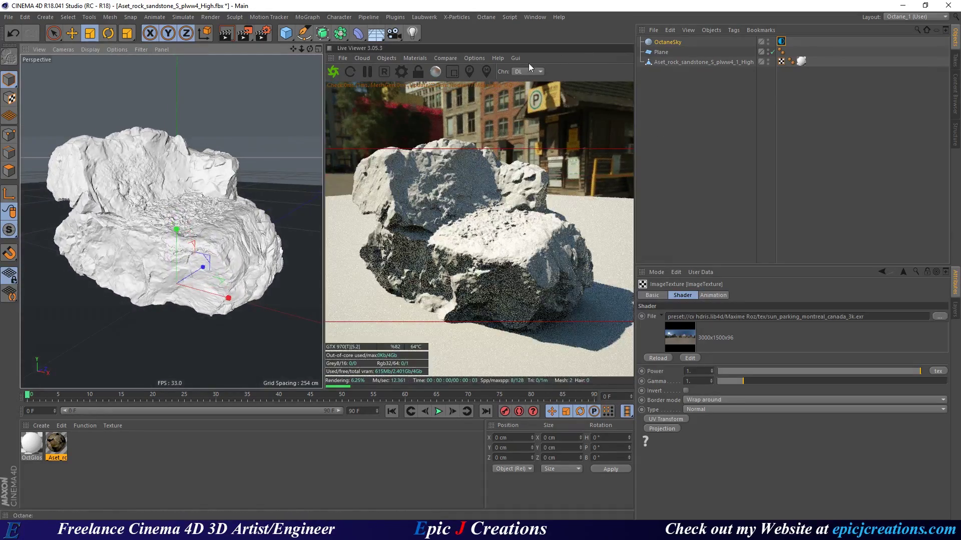
click(528, 73)
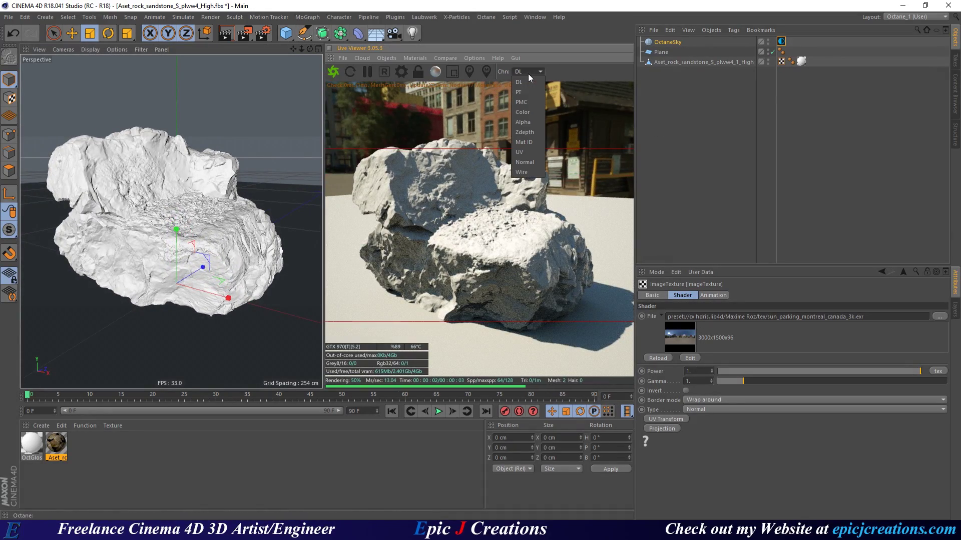
click(529, 91)
alt+drag(210, 274, 231, 238)
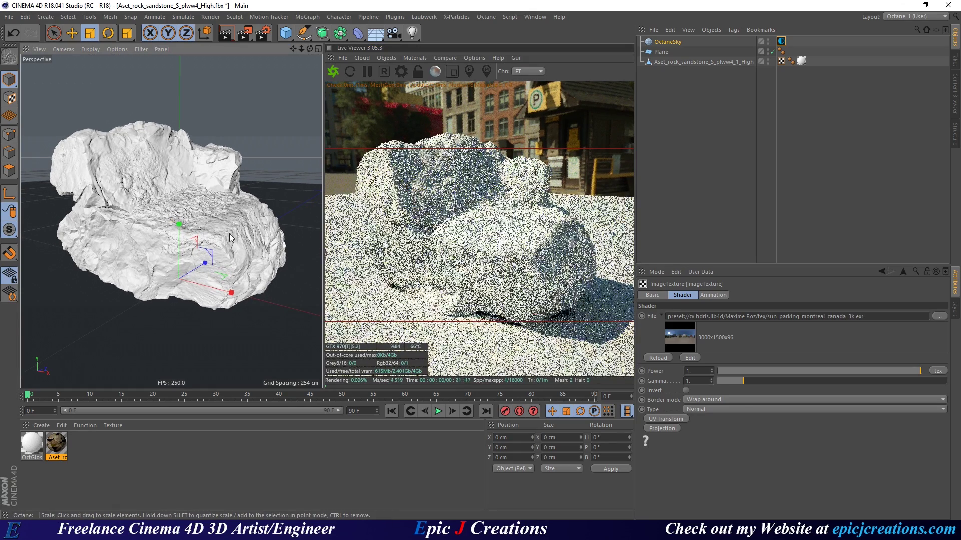
Open OctGlossy's node graph full-screen with the material node centred
click(30, 444)
double_click(30, 445)
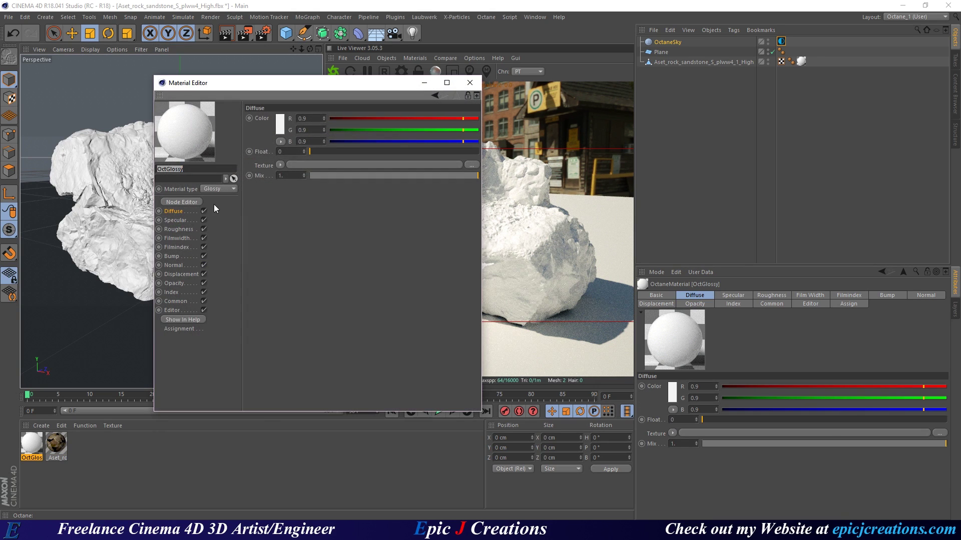
click(182, 202)
click(470, 83)
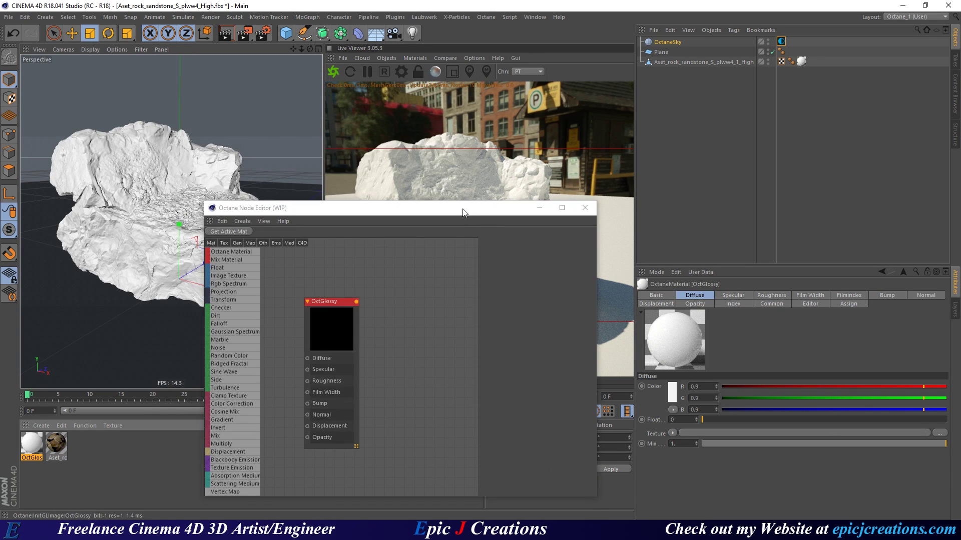
drag(424, 211, 588, 2)
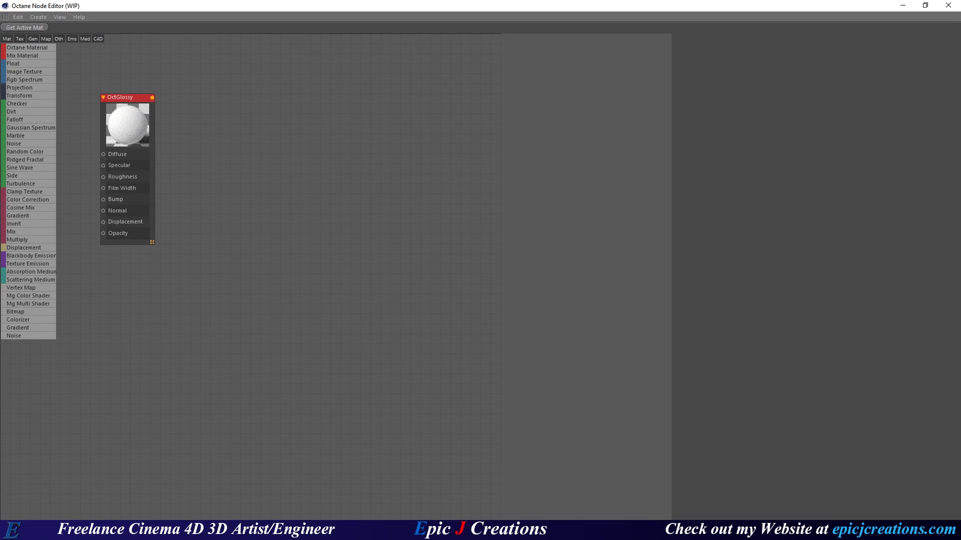
middle_drag(225, 165, 593, 268)
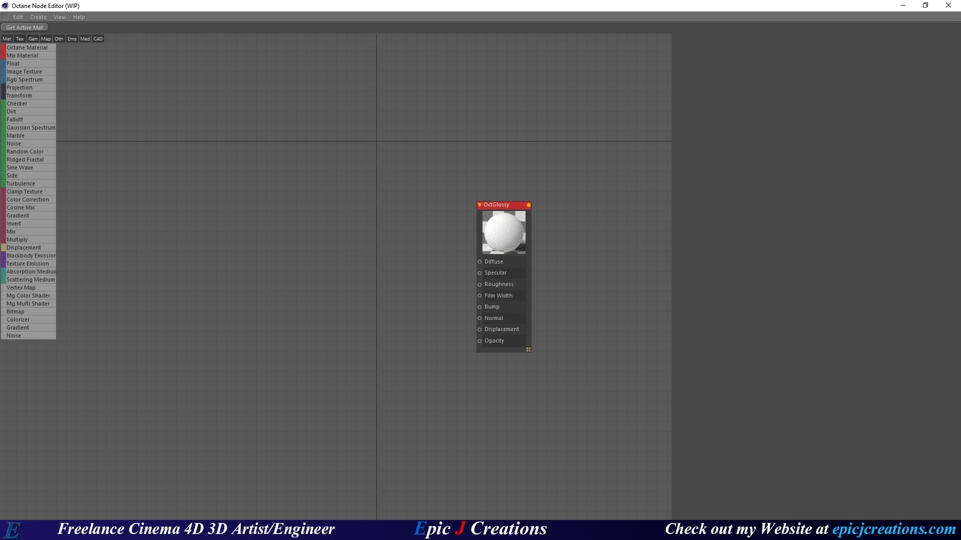
Drag the Albedo, Bump, Displacement, NormalBump, Roughness and Specular maps in as ImageTexture nodes
key(alt+Tab)
drag(243, 60, 104, 62)
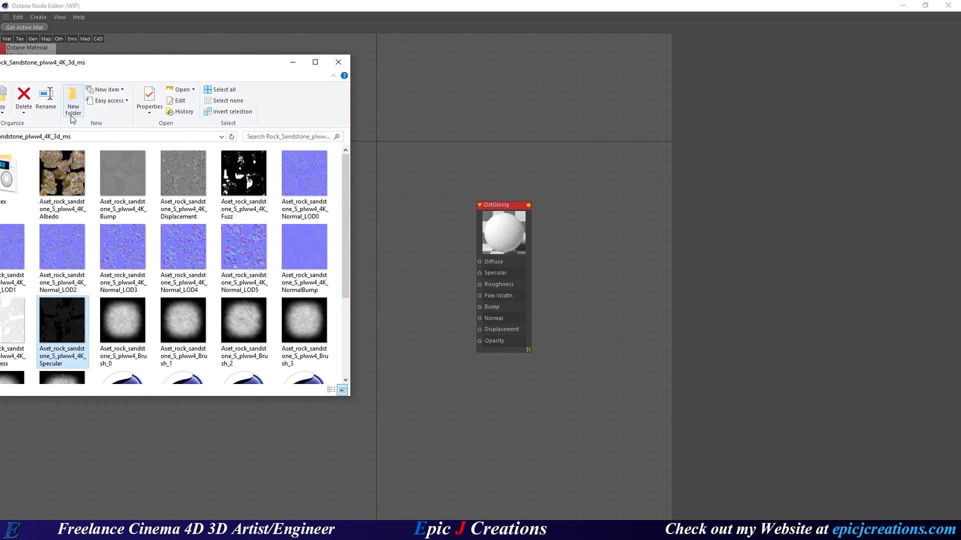
drag(60, 181, 416, 138)
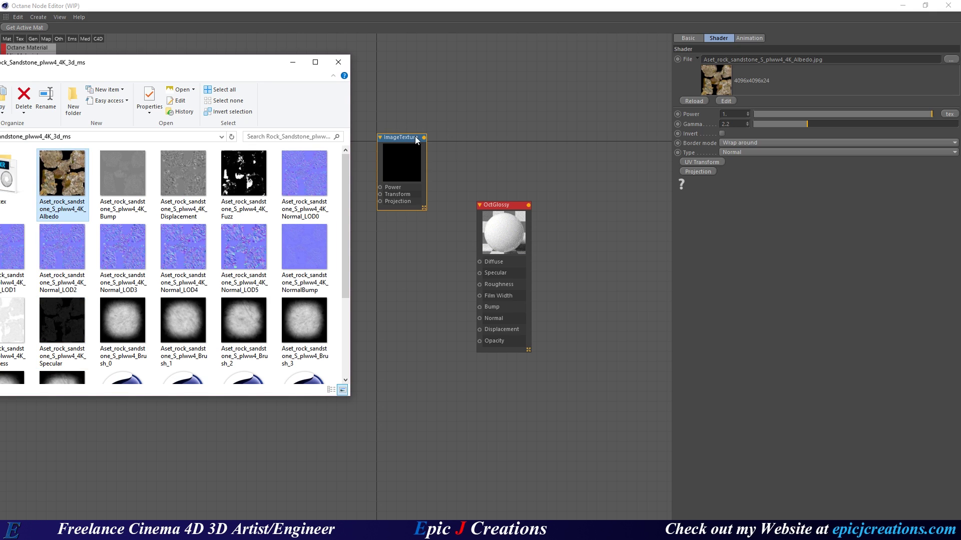
drag(123, 175, 380, 309)
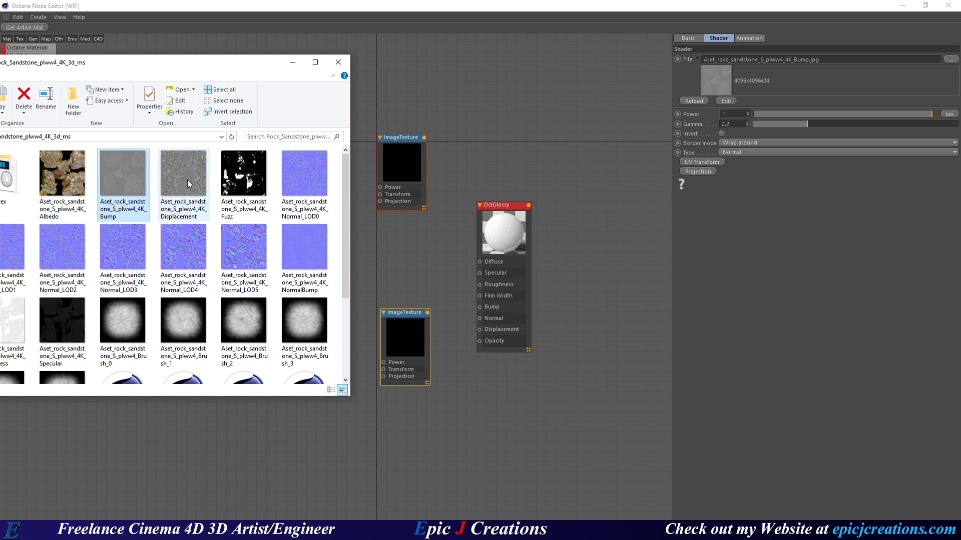
drag(172, 182, 404, 429)
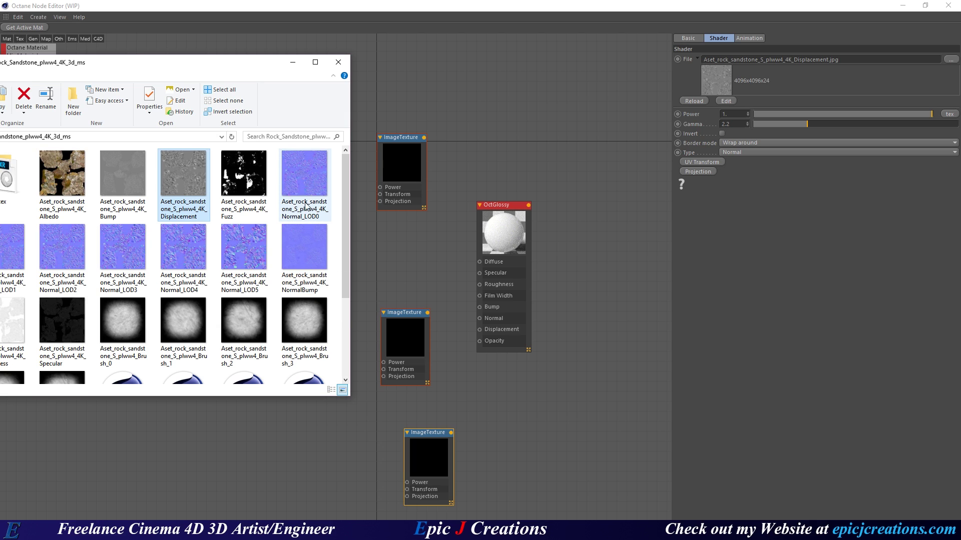
drag(294, 268, 404, 247)
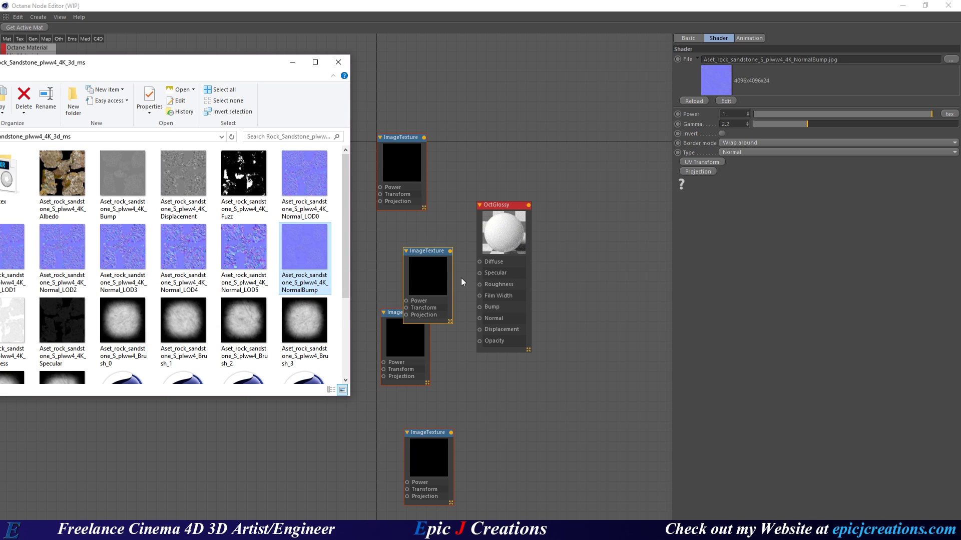
drag(188, 67, 240, 66)
drag(52, 323, 502, 391)
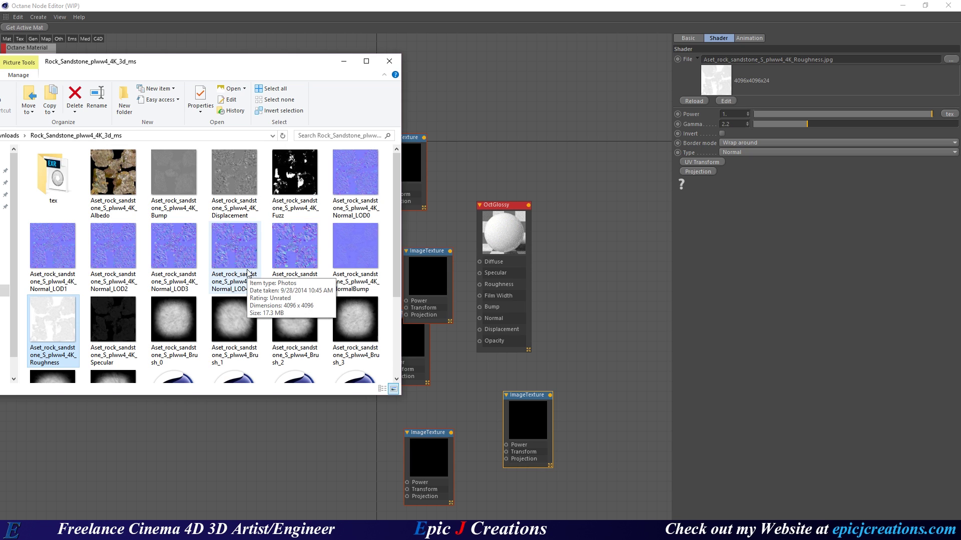
scroll(247, 273, down, 3)
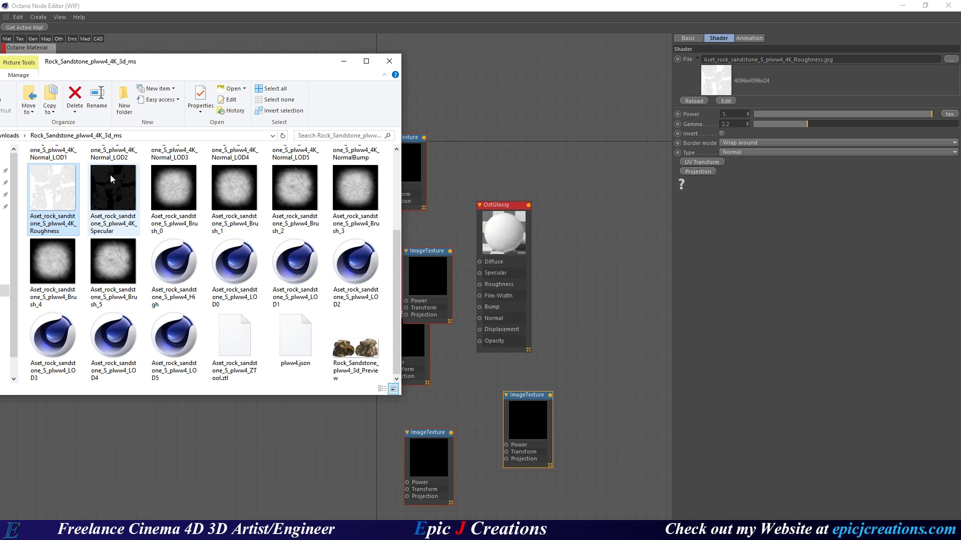
drag(113, 195, 597, 383)
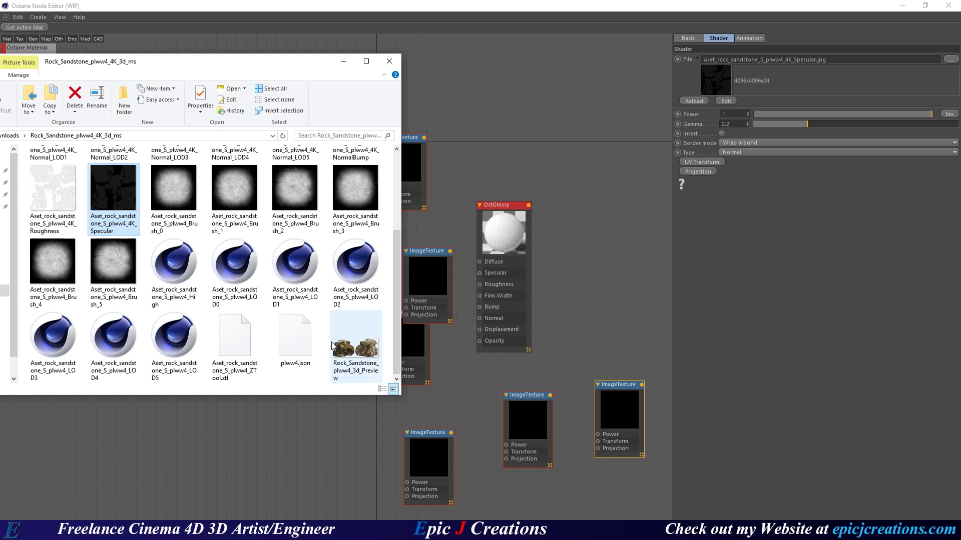
drag(256, 65, 0, 97)
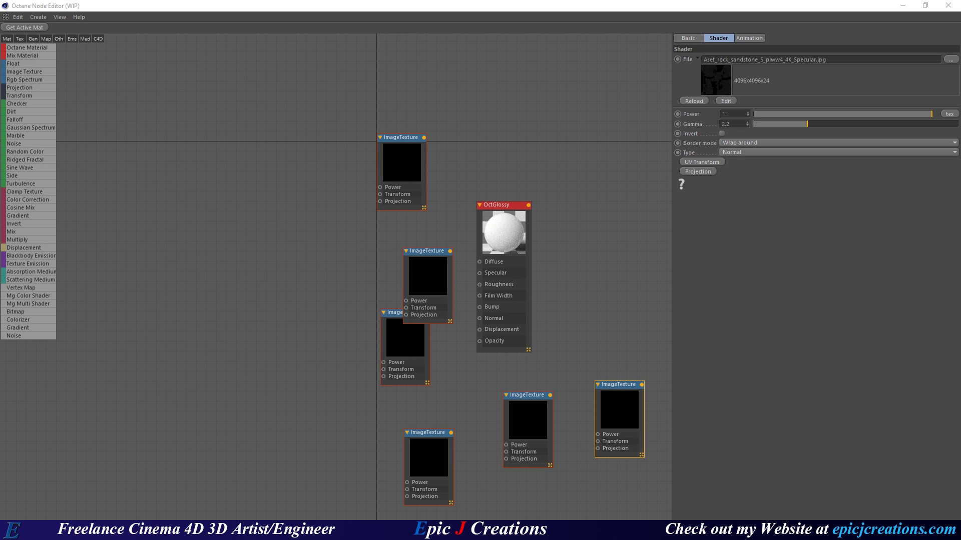
Restore the node editor window and arrange the texture nodes around the material
middle_drag(284, 211, 300, 210)
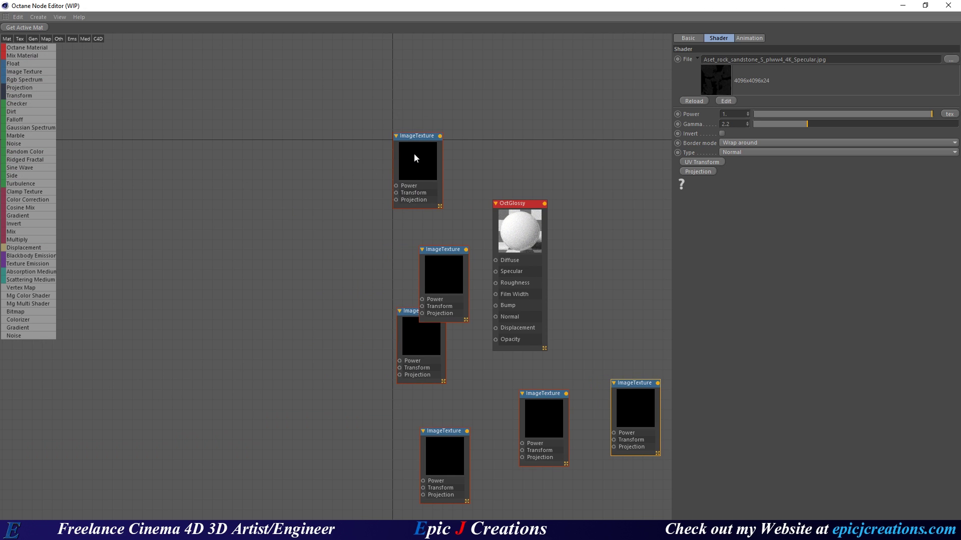
drag(415, 154, 379, 156)
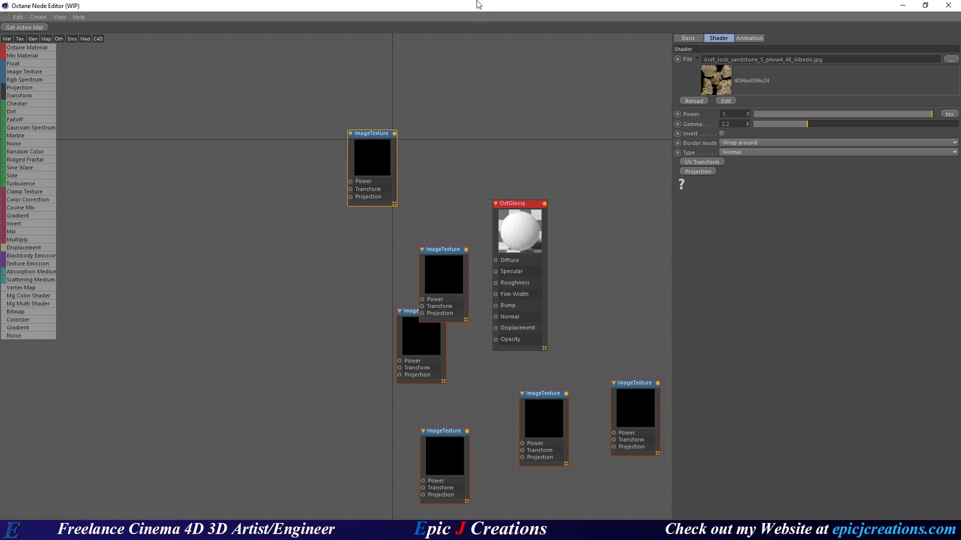
drag(479, 5, 152, 125)
middle_drag(140, 196, 158, 143)
drag(134, 301, 24, 333)
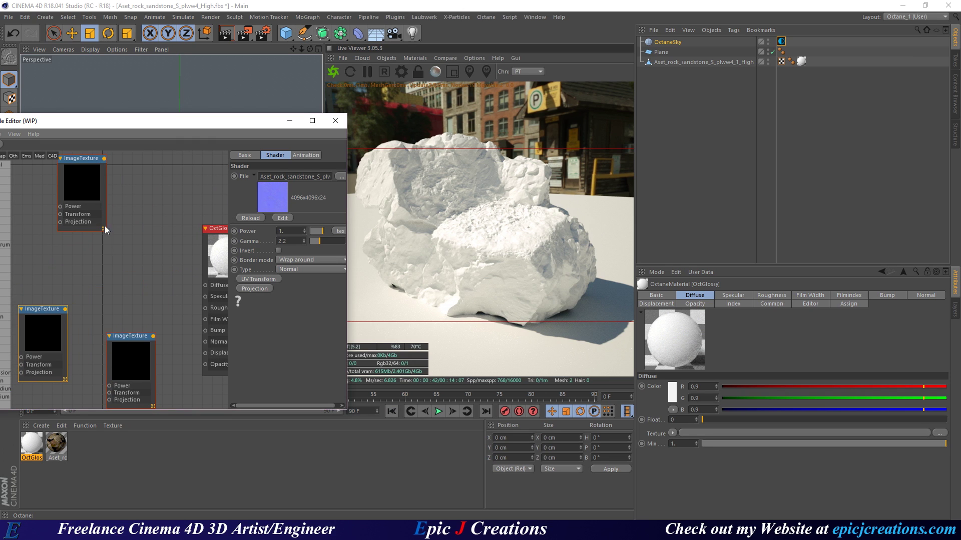
drag(76, 178, 205, 285)
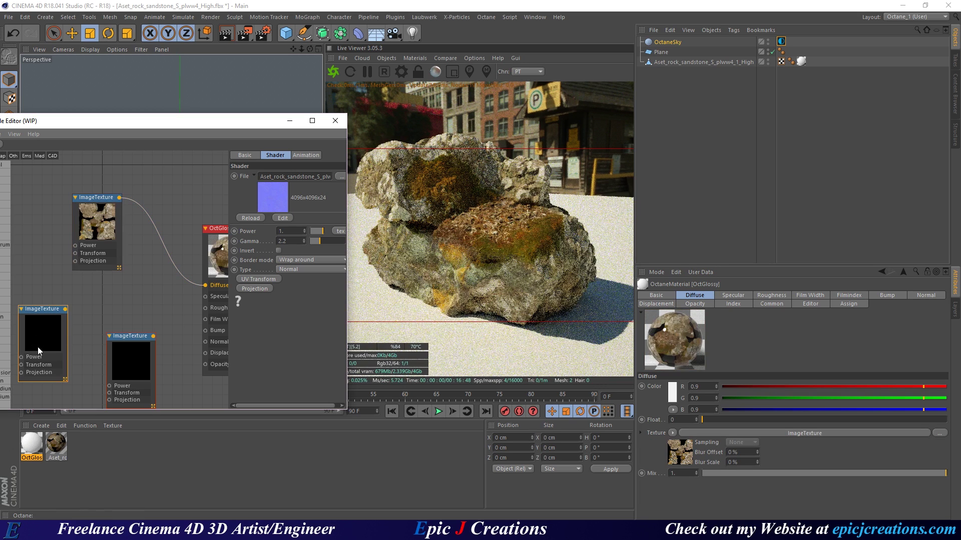
Wire the albedo texture into Diffuse and the bump texture into the Bump input
drag(44, 328, 205, 341)
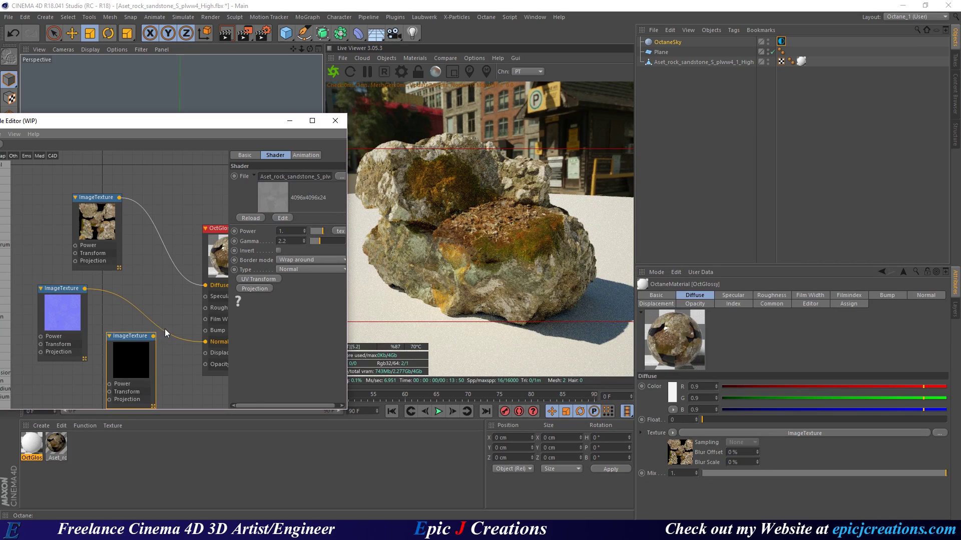
click(320, 177)
click(321, 176)
drag(153, 335, 205, 331)
mouse_move(63, 309)
mouse_down()
mouse_move(98, 352)
mouse_move(168, 374)
mouse_move(74, 319)
mouse_up()
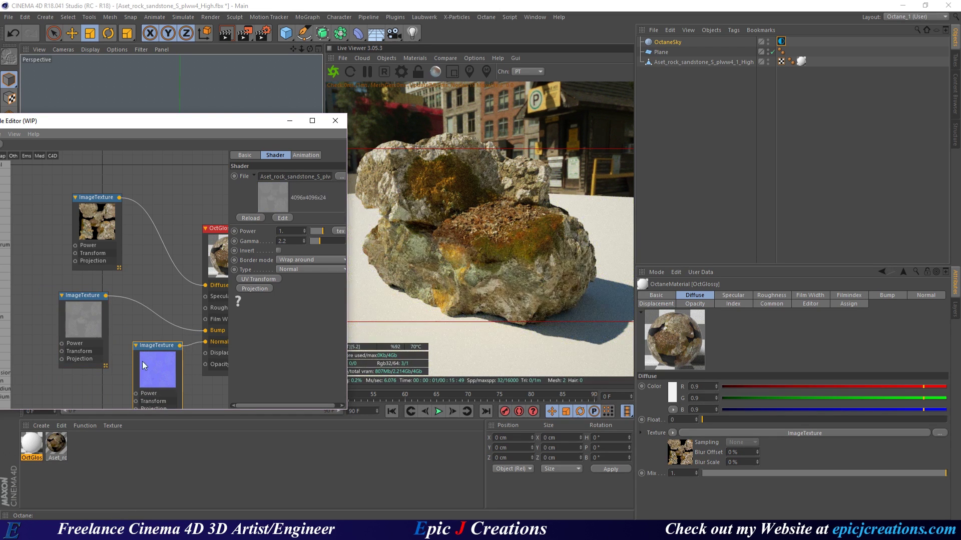
Gather the unused texture nodes and connect the black texture to the Specular input
drag(143, 361, 118, 346)
middle_drag(182, 292, 132, 205)
click(206, 344)
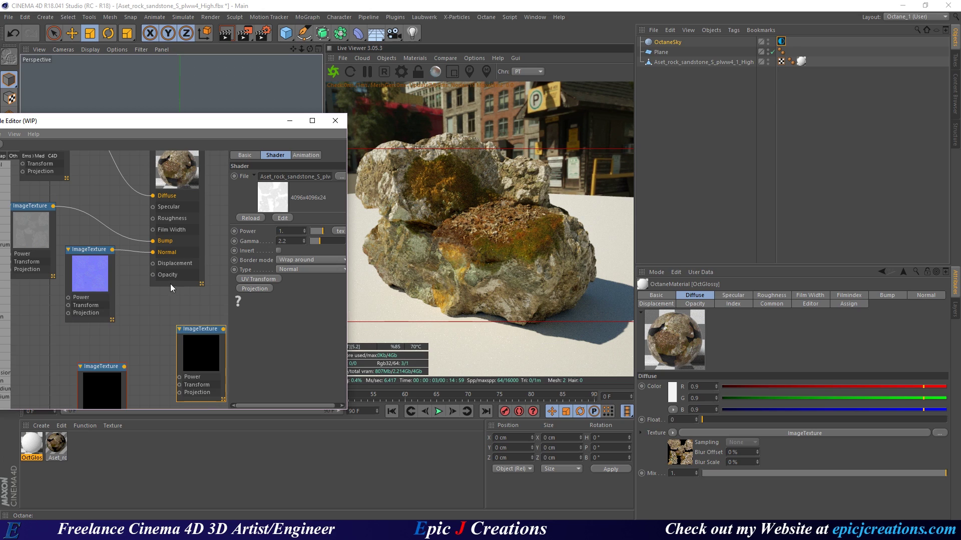
middle_drag(170, 284, 152, 303)
click(184, 326)
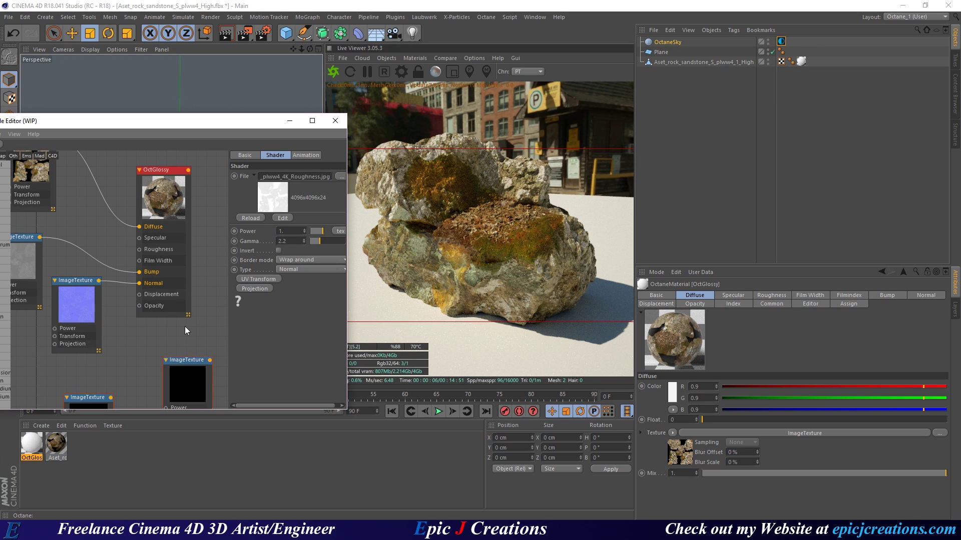
drag(187, 375, 139, 249)
middle_drag(154, 355, 214, 305)
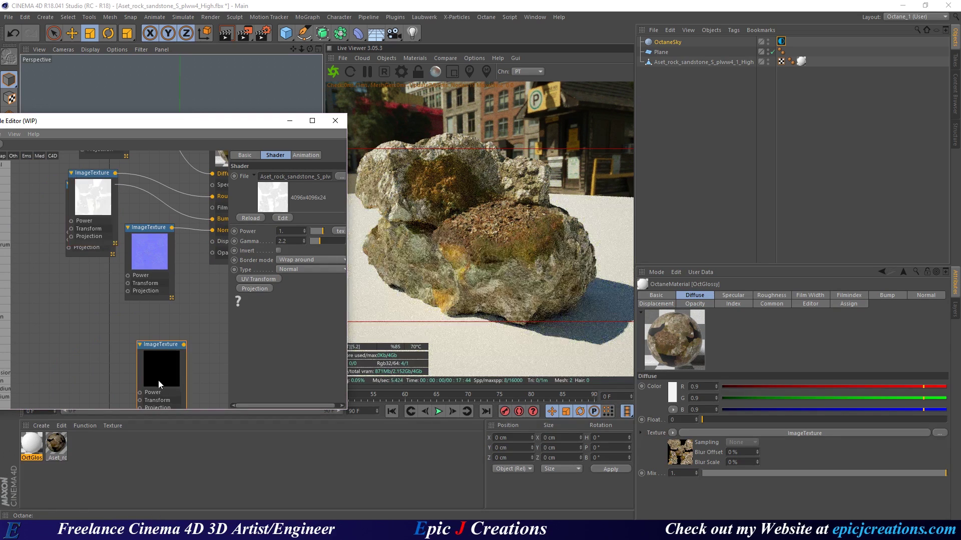
drag(160, 344, 57, 183)
middle_drag(138, 182, 160, 256)
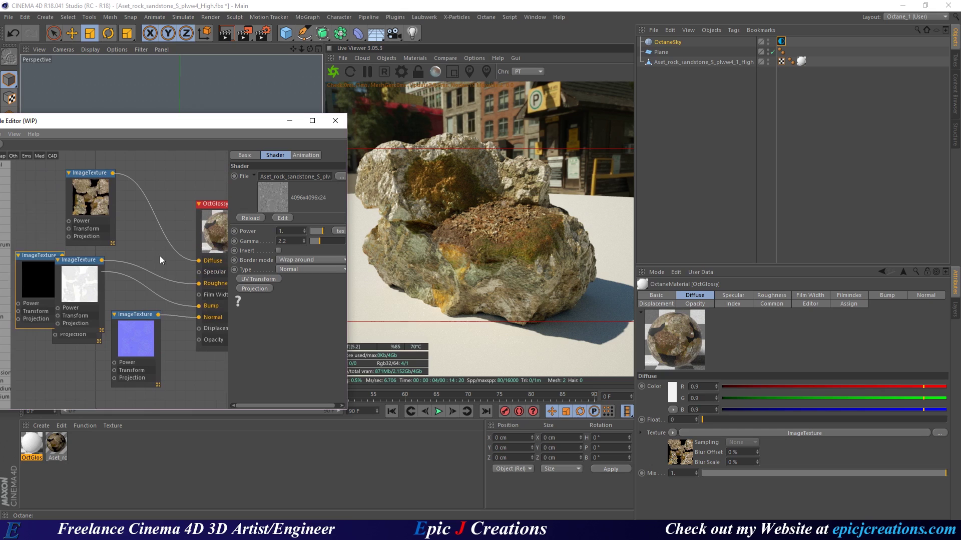
drag(57, 250, 200, 274)
Stack the roughness, bump and normal-map nodes in a tidy column
drag(80, 326, 82, 398)
click(88, 295)
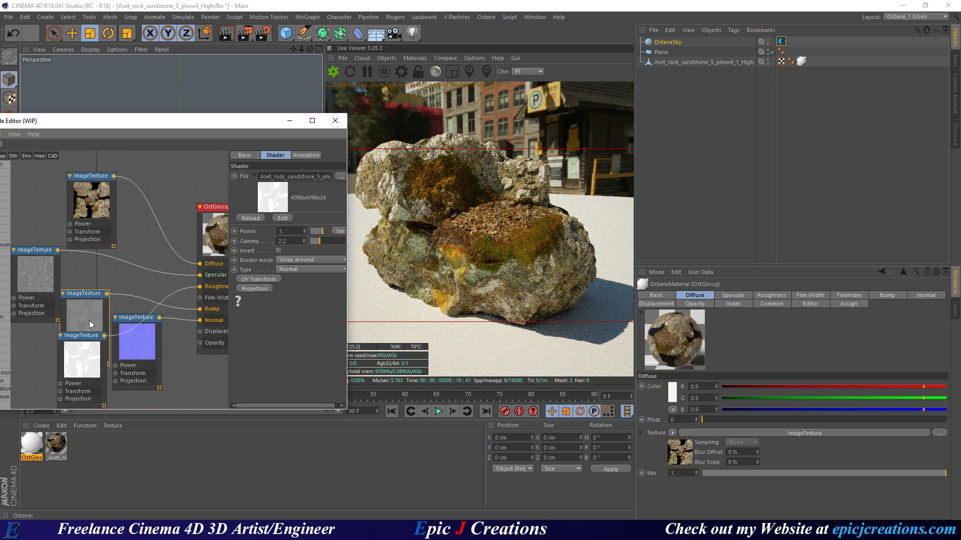
drag(93, 353, 95, 285)
click(91, 350)
drag(91, 350, 91, 403)
drag(131, 344, 148, 385)
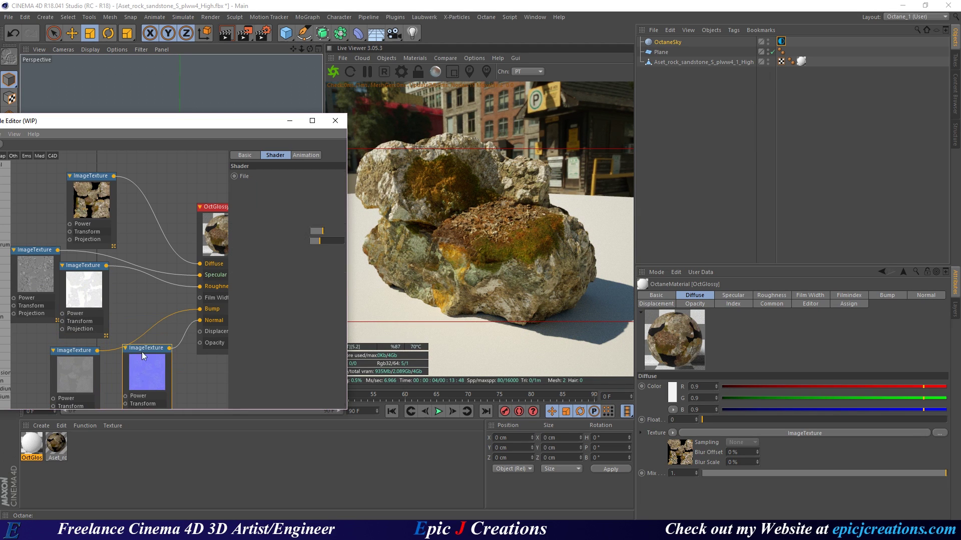
drag(88, 290, 94, 296)
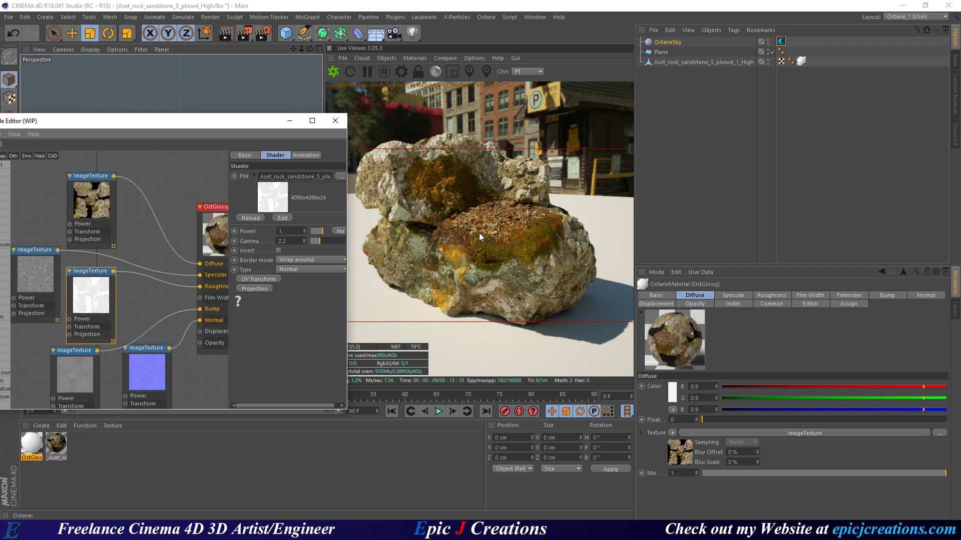
Close the node editor, zoom in and orbit to see the textured rock from another side
click(289, 120)
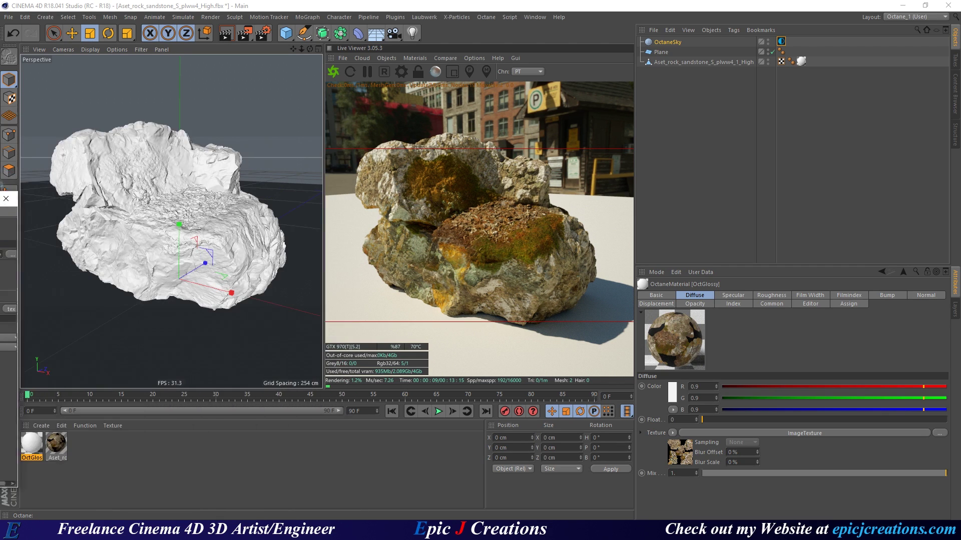
scroll(157, 209, up, 8)
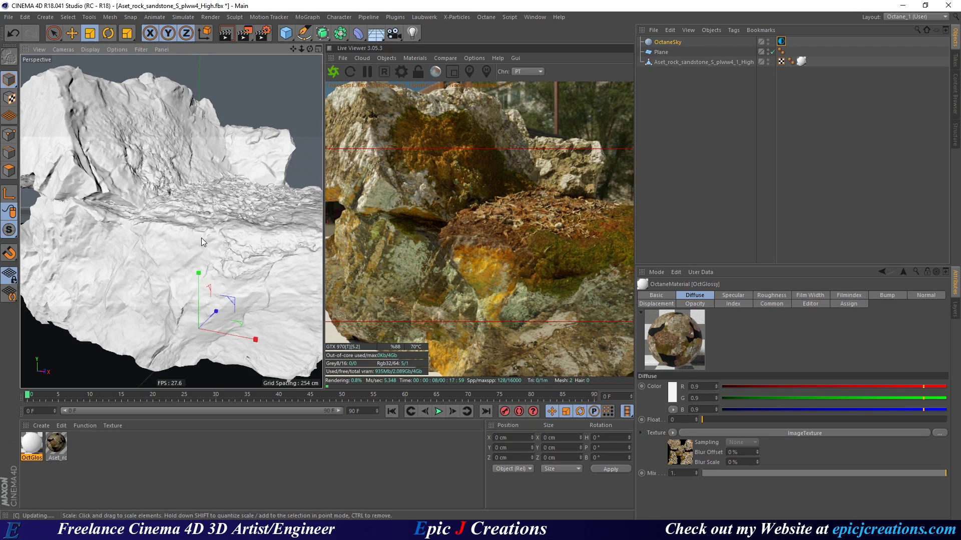
alt+drag(201, 238, 217, 238)
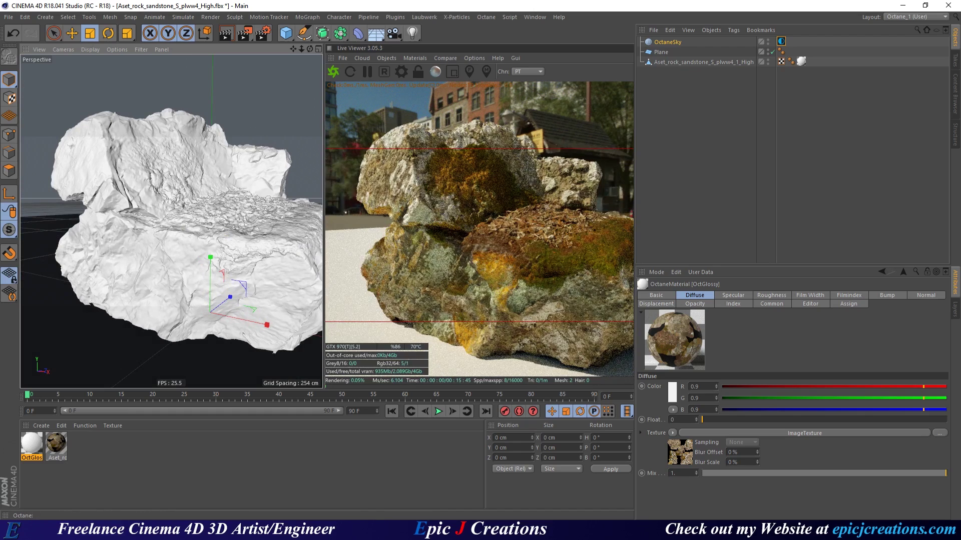
Reopen the material's node graph and try normal-map power 1 and bump power 100
double_click(32, 446)
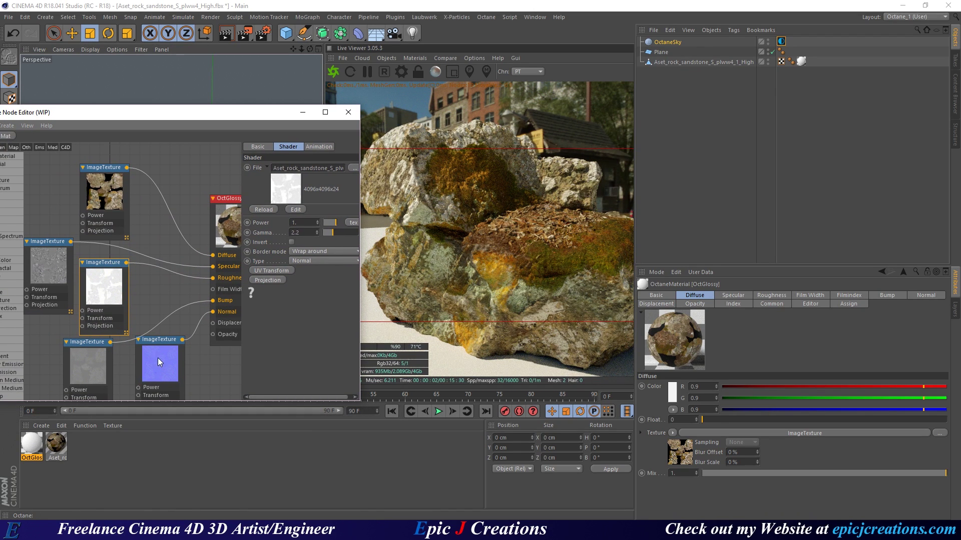
middle_drag(158, 358, 173, 277)
drag(171, 276, 176, 289)
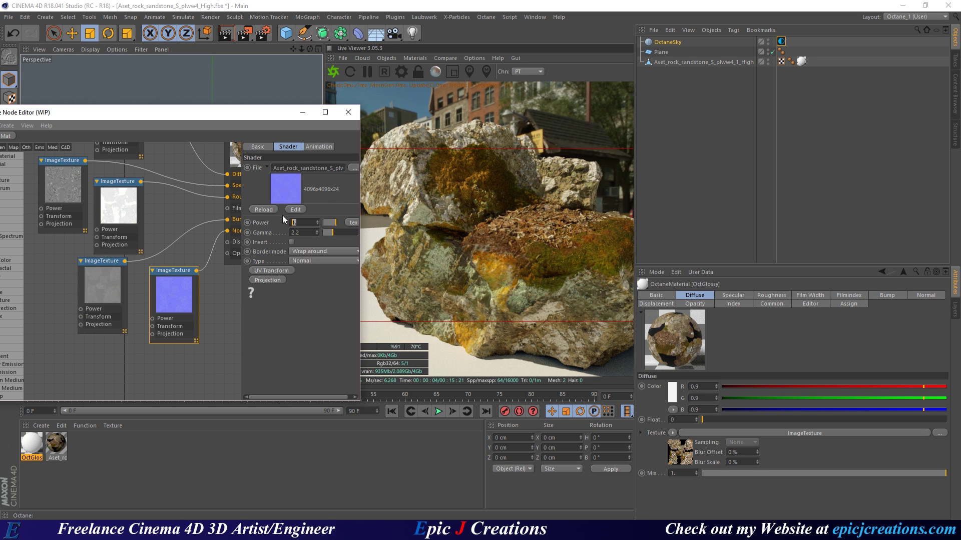
key(Return)
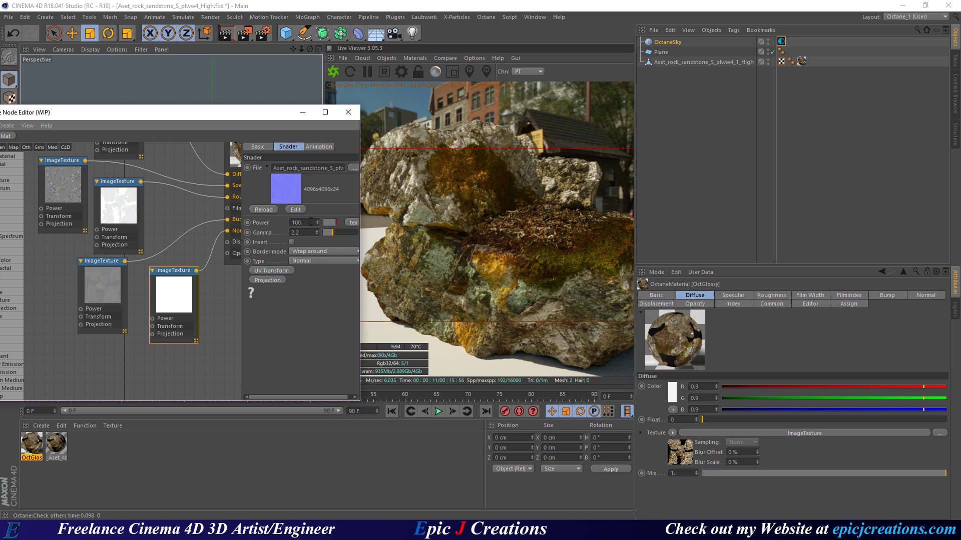
drag(310, 222, 280, 225)
text(1)
key(Return)
click(107, 294)
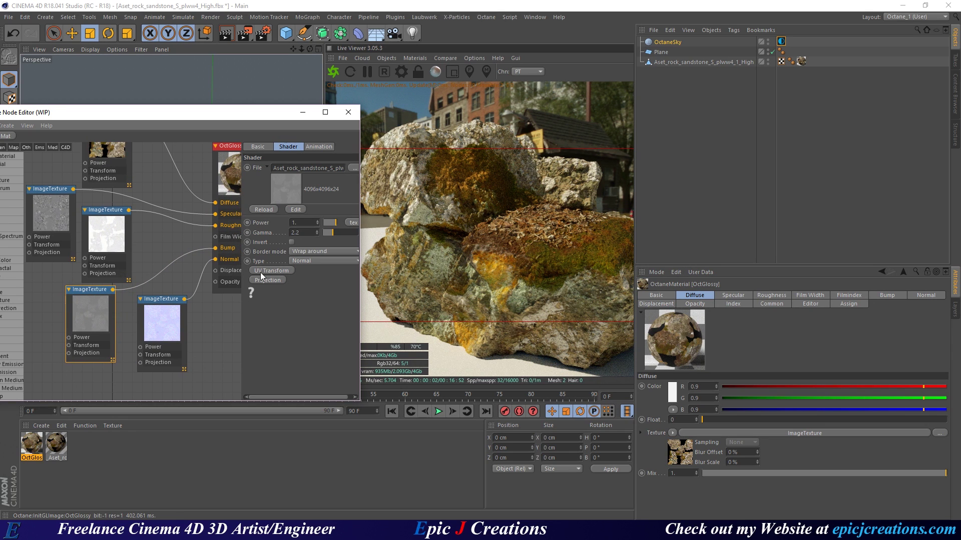
text(100)
key(Return)
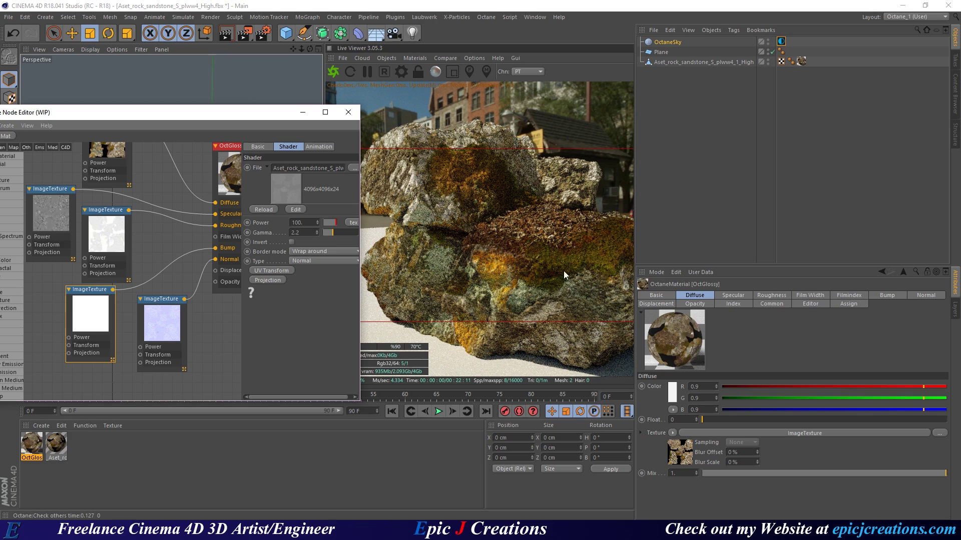
Disconnect the normal map and test bump strengths from about 47 down to 0
drag(215, 259, 202, 259)
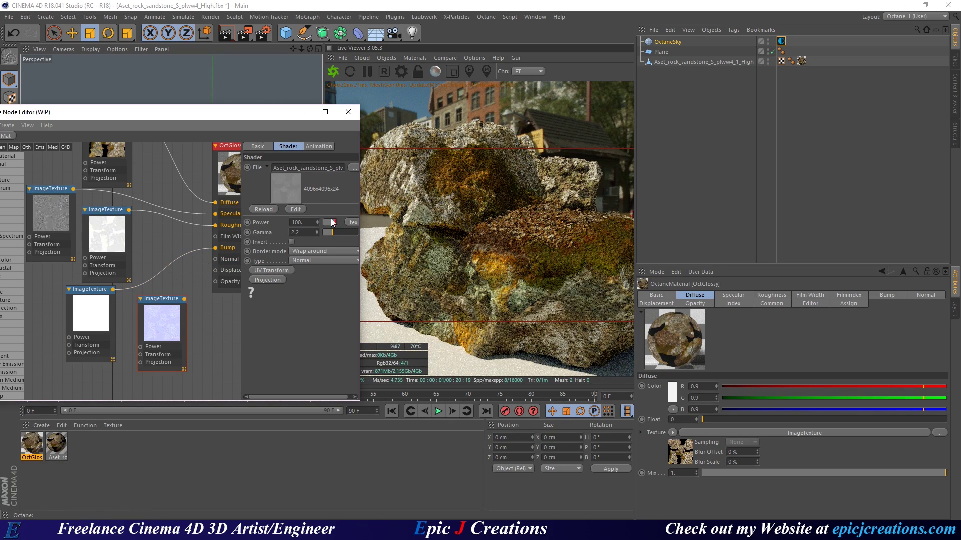
drag(332, 223, 329, 223)
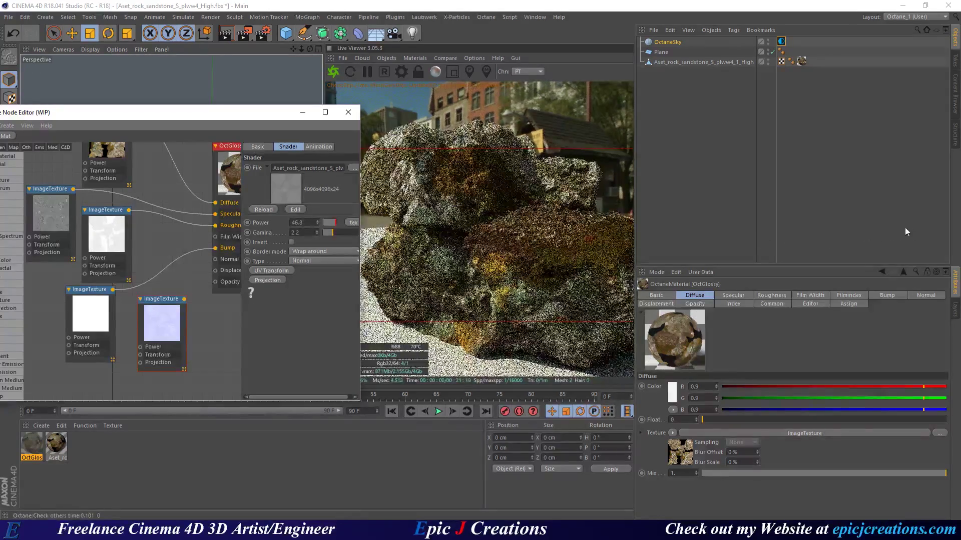
drag(332, 223, 335, 223)
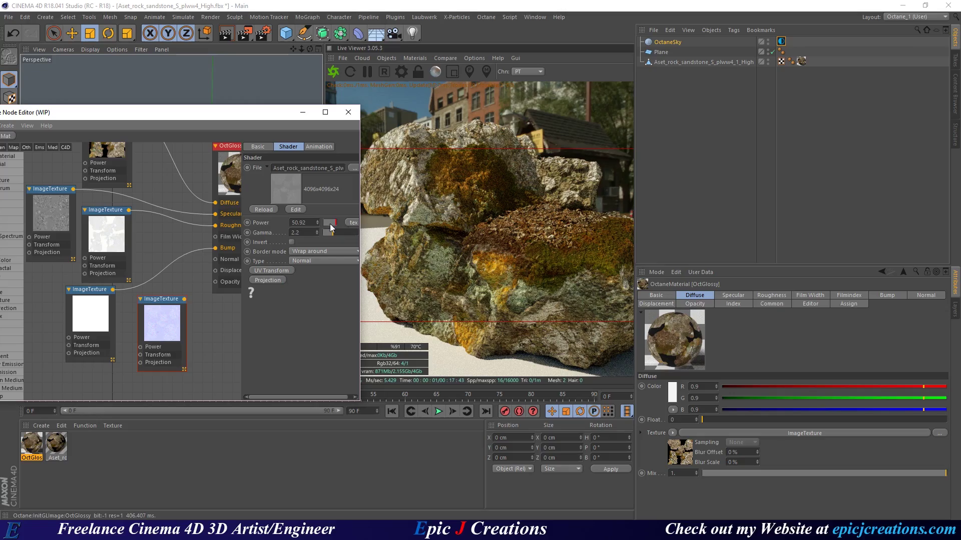
drag(334, 224, 303, 221)
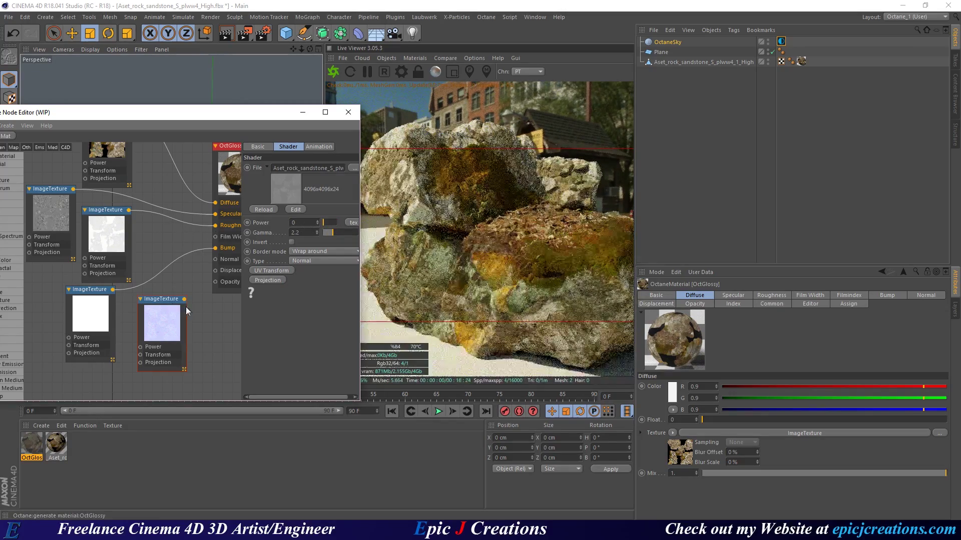
drag(182, 301, 216, 259)
Settle on bump texture power 5 and normal-map texture power 3
click(94, 313)
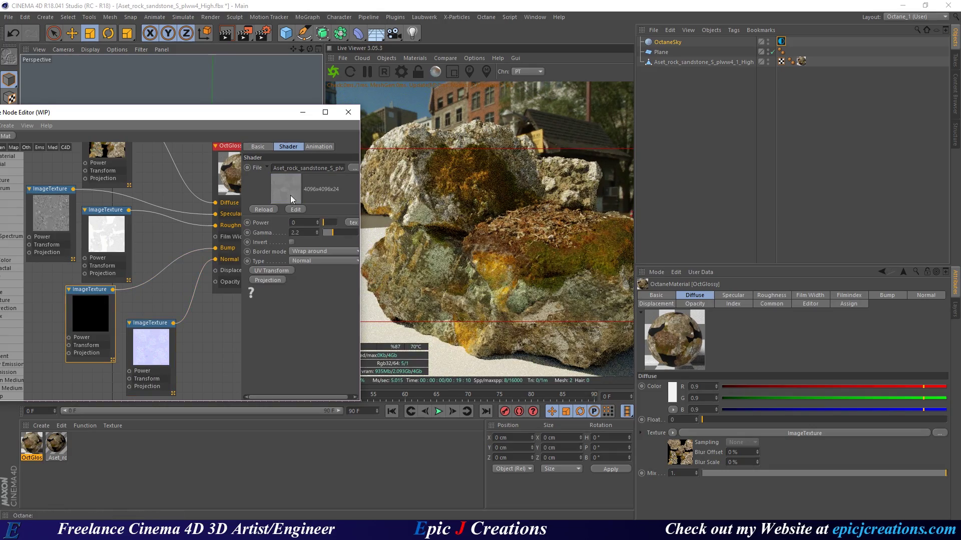
drag(325, 221, 547, 247)
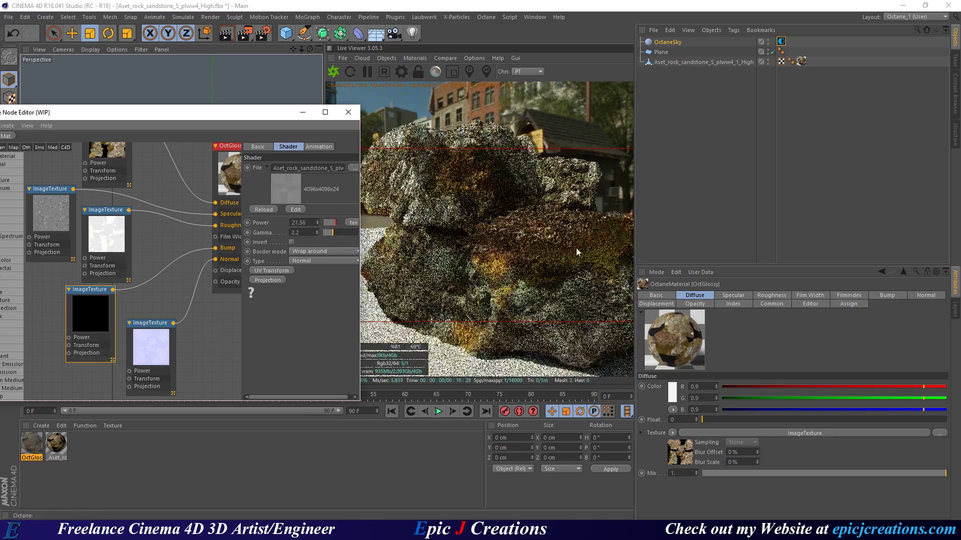
double_click(301, 223)
text(5)
key(Return)
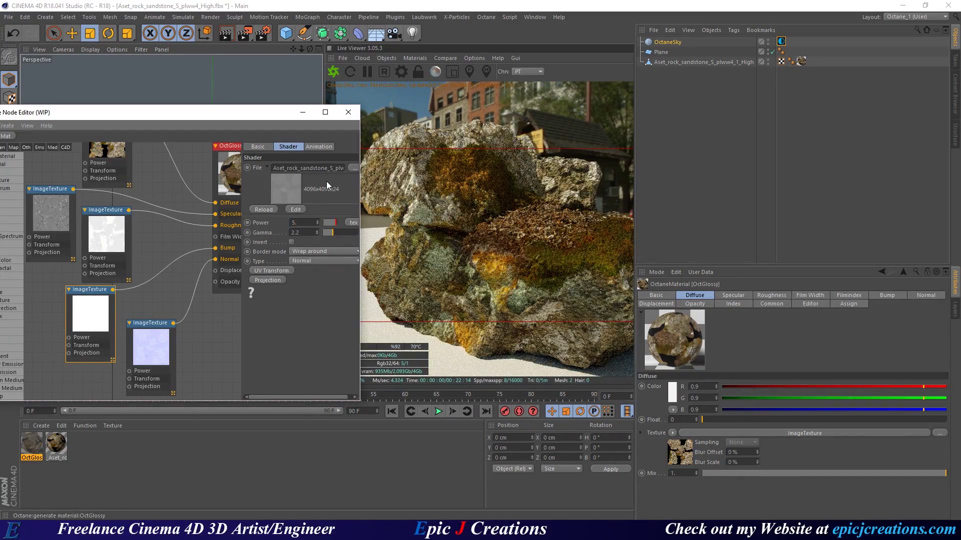
drag(150, 323, 148, 324)
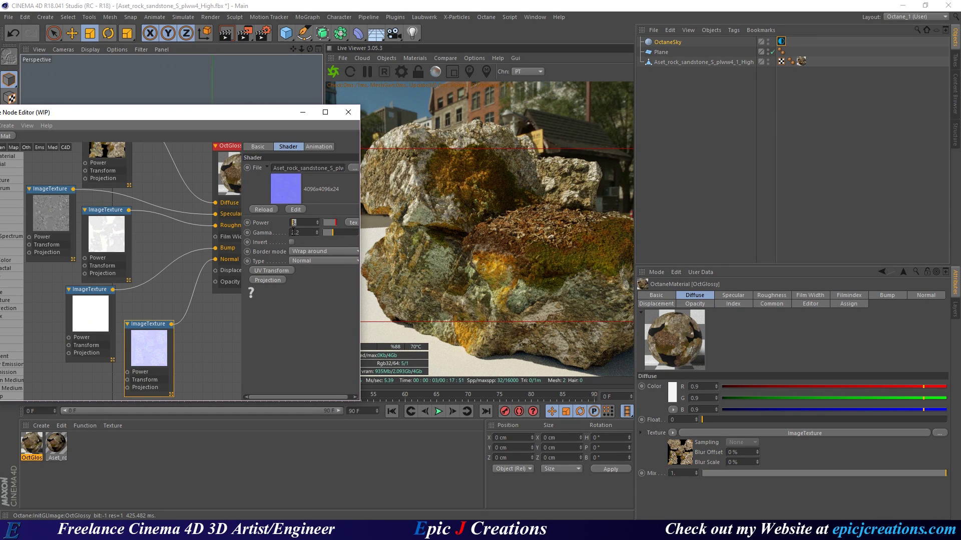
key(Return)
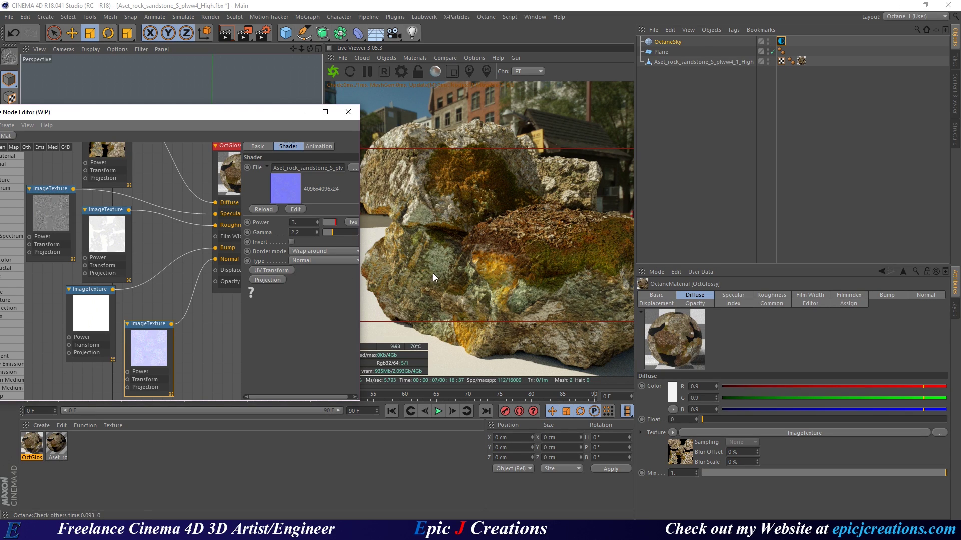
Select the OctGlossy node and enter 1.45 in its Index setting
middle_drag(153, 248, 131, 266)
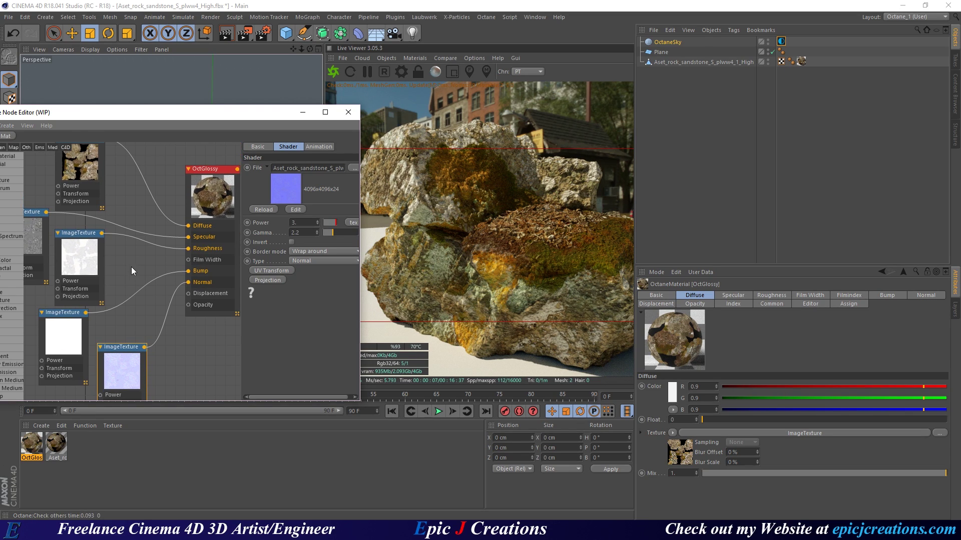
click(209, 182)
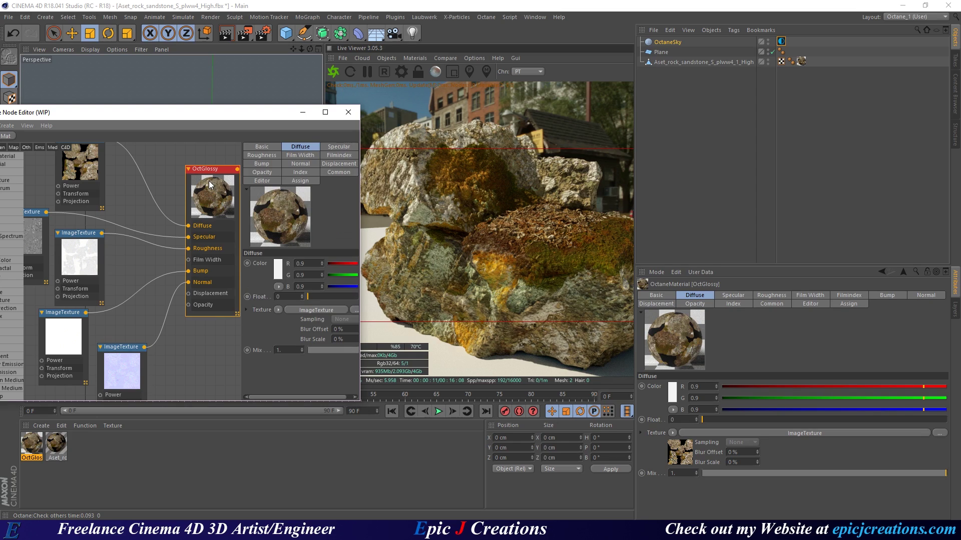
click(300, 172)
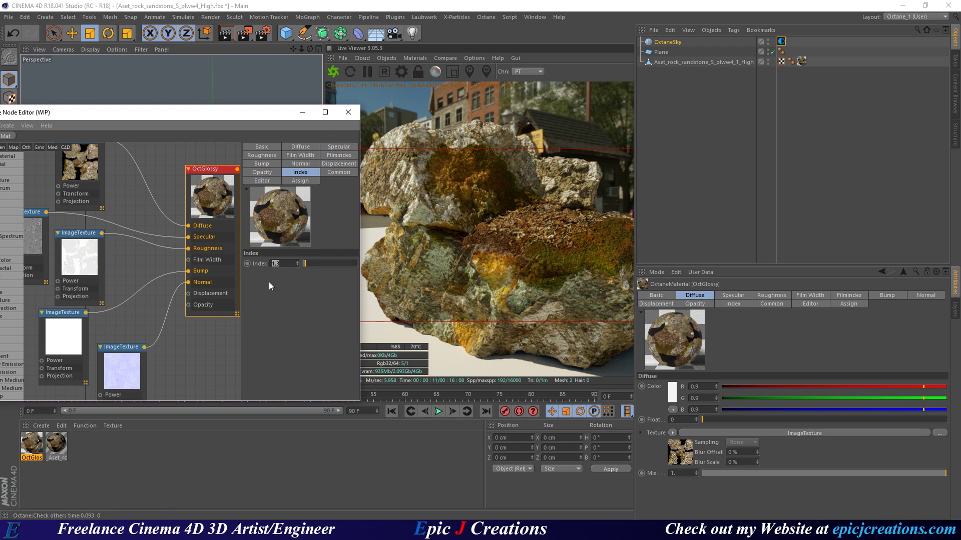
text(1.45)
key(Return)
Close the node editor and orbit close around the boulder, then pull back to see it whole
click(348, 112)
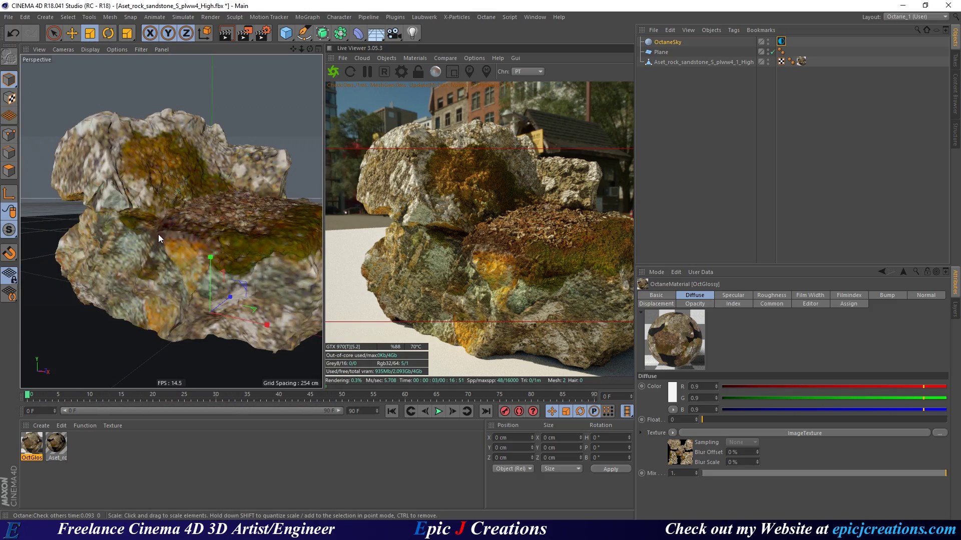
alt+drag(158, 234, 176, 217)
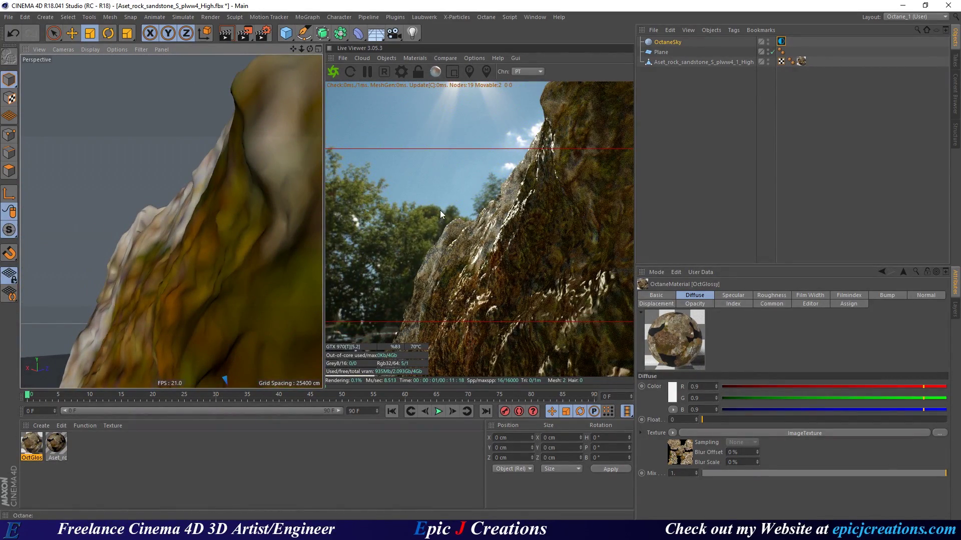
alt+drag(233, 277, 290, 300)
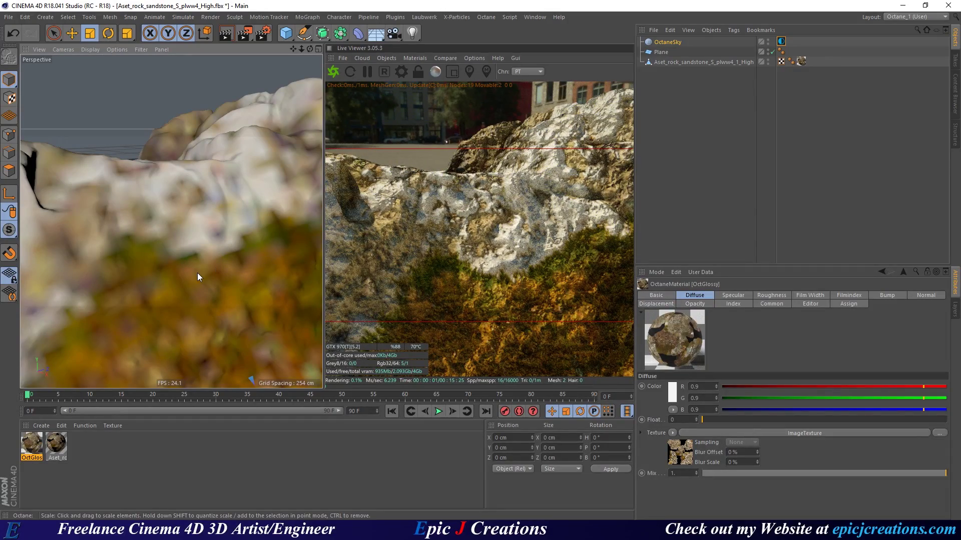
alt+drag(217, 262, 211, 232)
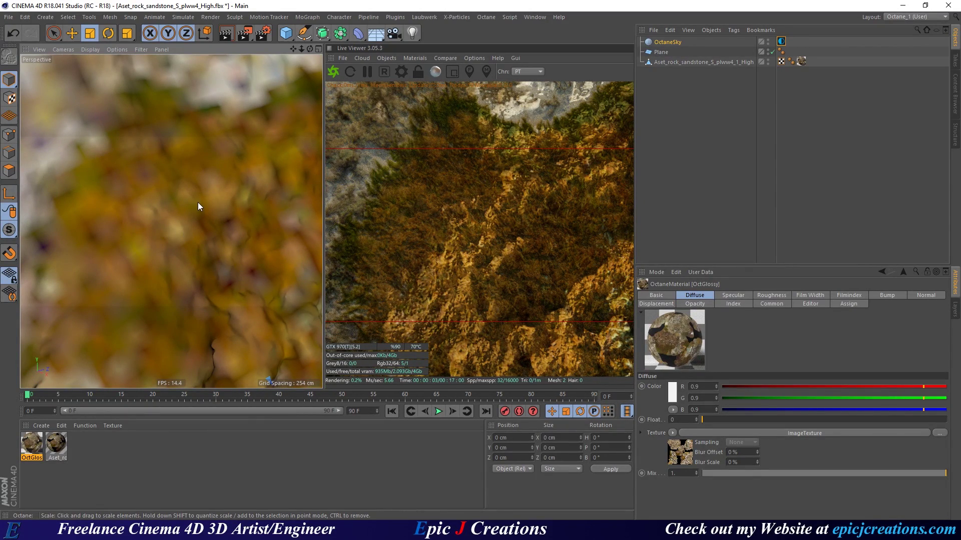
alt+drag(240, 193, 200, 253)
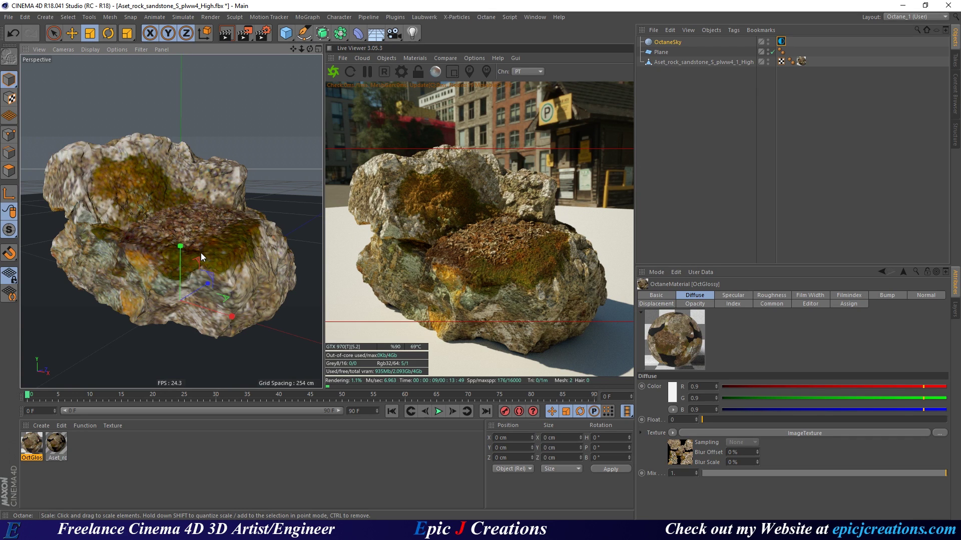
scroll(184, 250, down, 2)
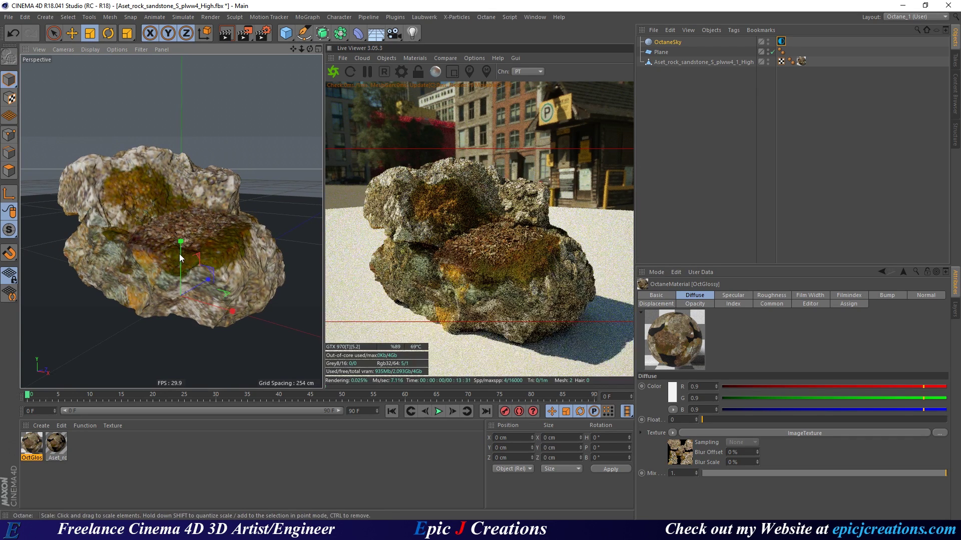
Disconnect the texture from the rock material's Roughness input in the Octane node editor
key(shift+n)
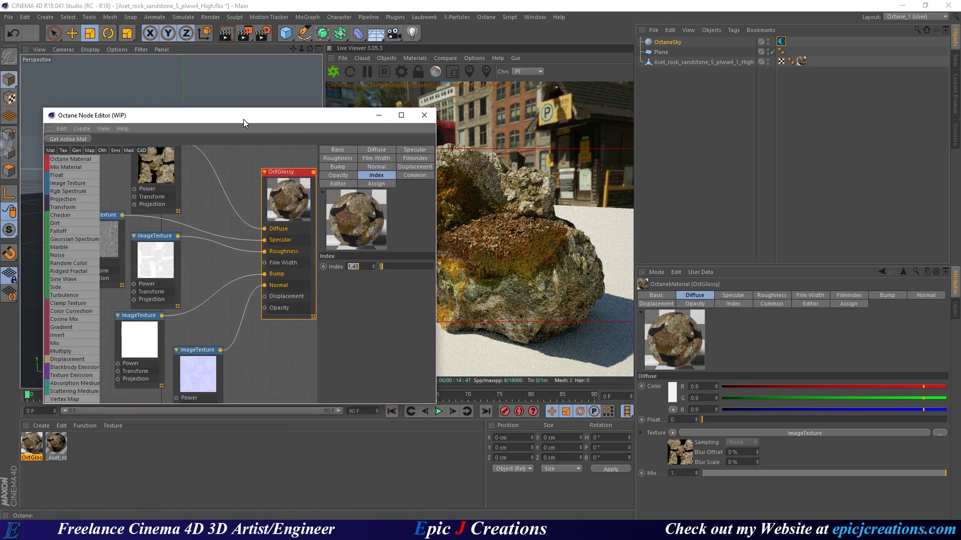
drag(290, 268, 289, 260)
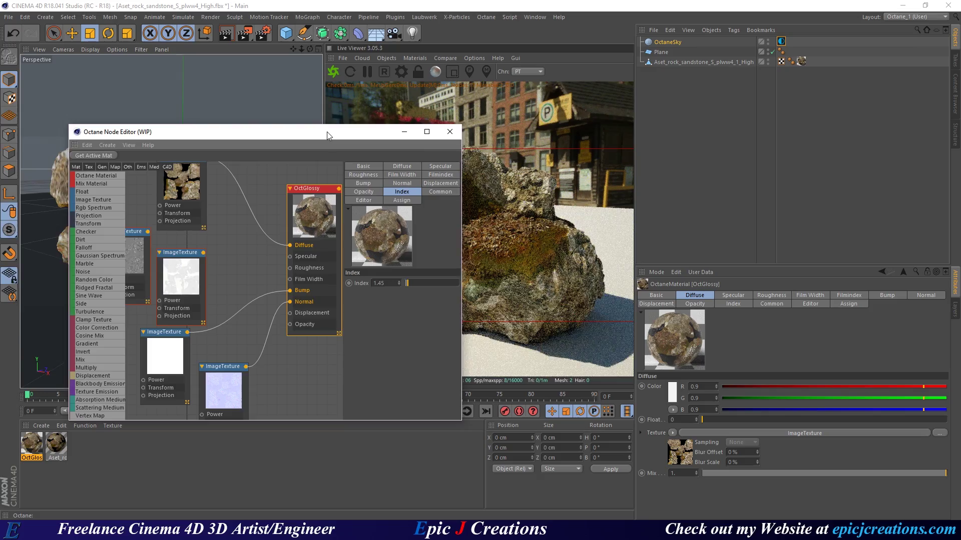
click(450, 132)
key(shift+n)
drag(253, 111, 168, 120)
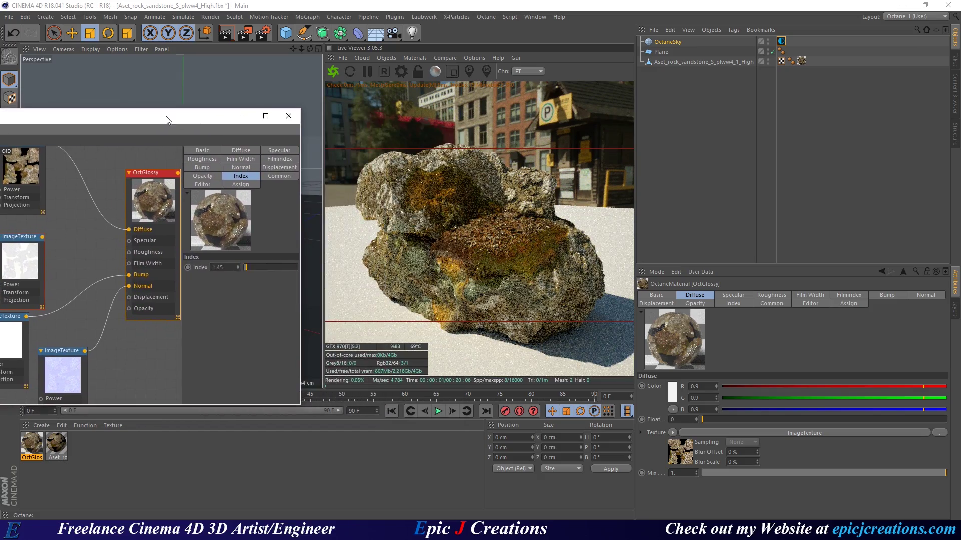
alt+drag(468, 236, 495, 223)
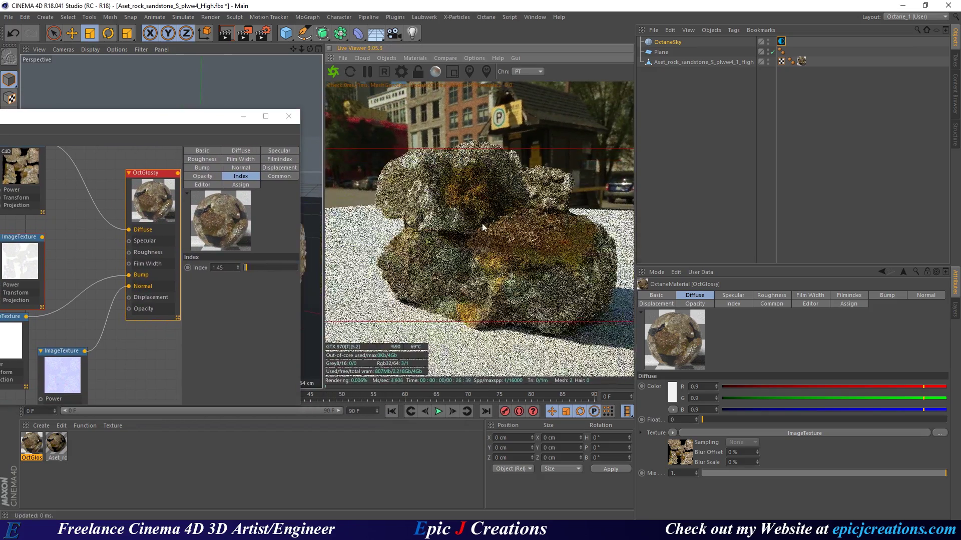
scroll(511, 220, up, 3)
scroll(511, 220, up, 2)
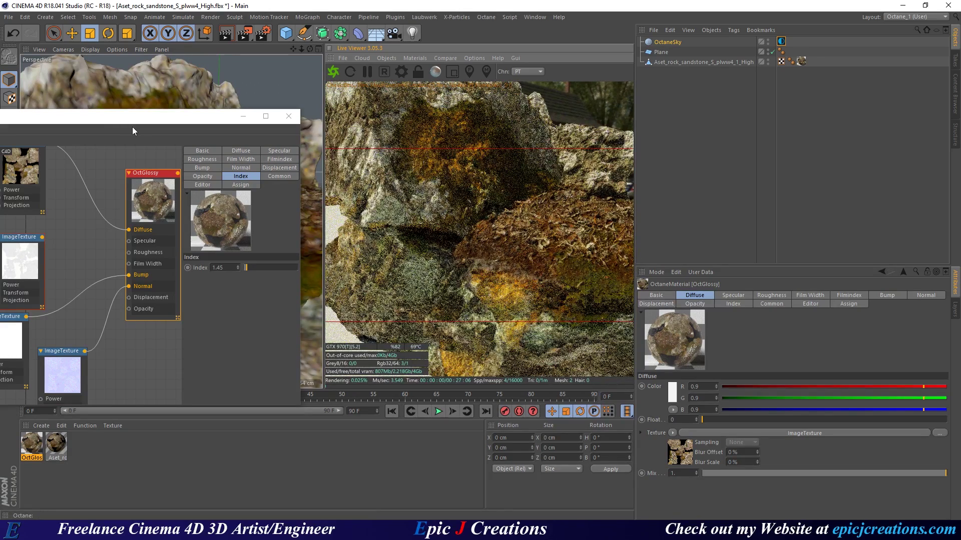
drag(125, 123, 210, 121)
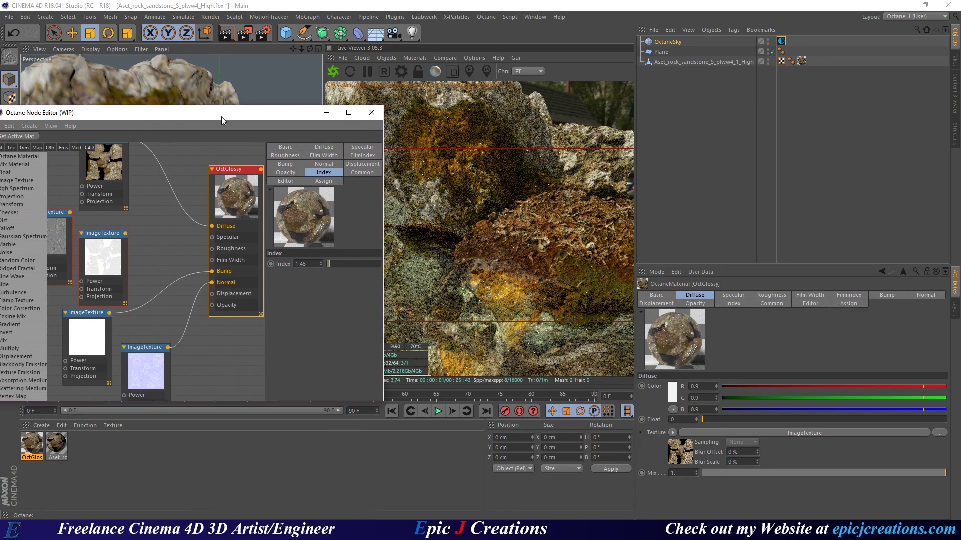
Set the material's Roughness float to 0.2, then settle on 0.5
click(369, 147)
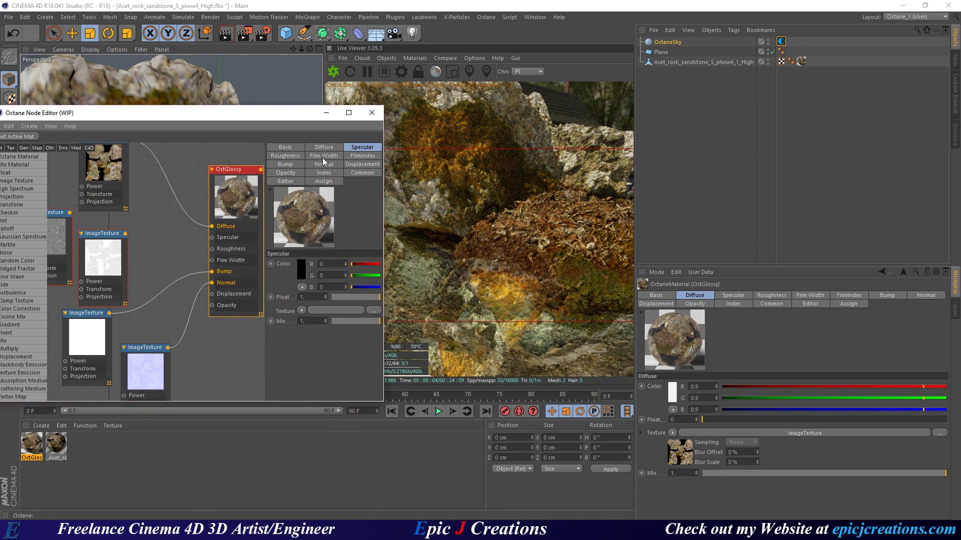
click(285, 156)
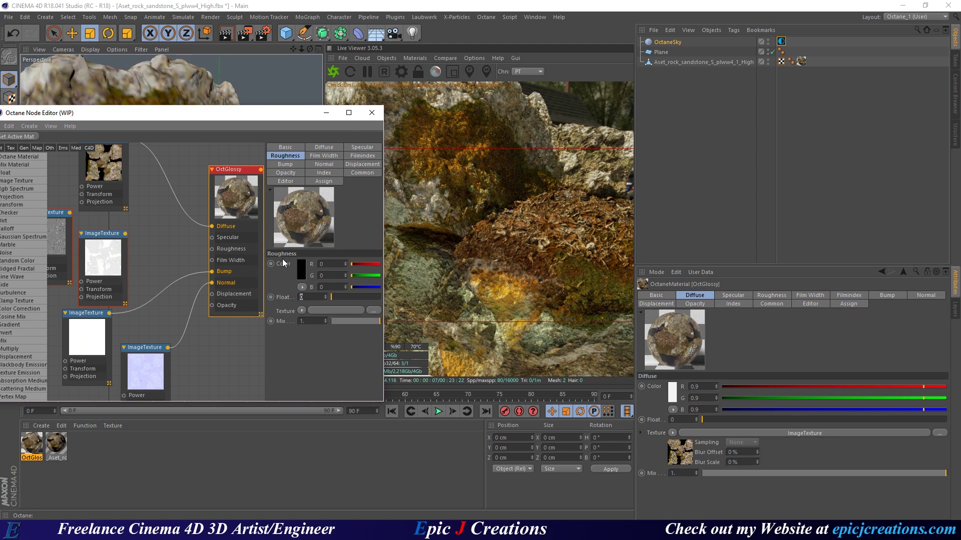
text(0.2)
key(Return)
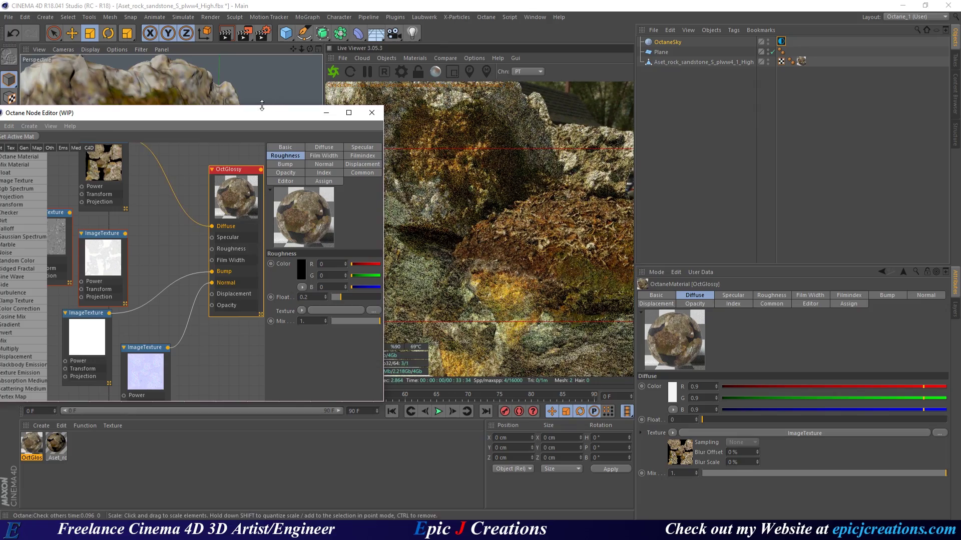
click(326, 113)
alt+drag(208, 244, 227, 250)
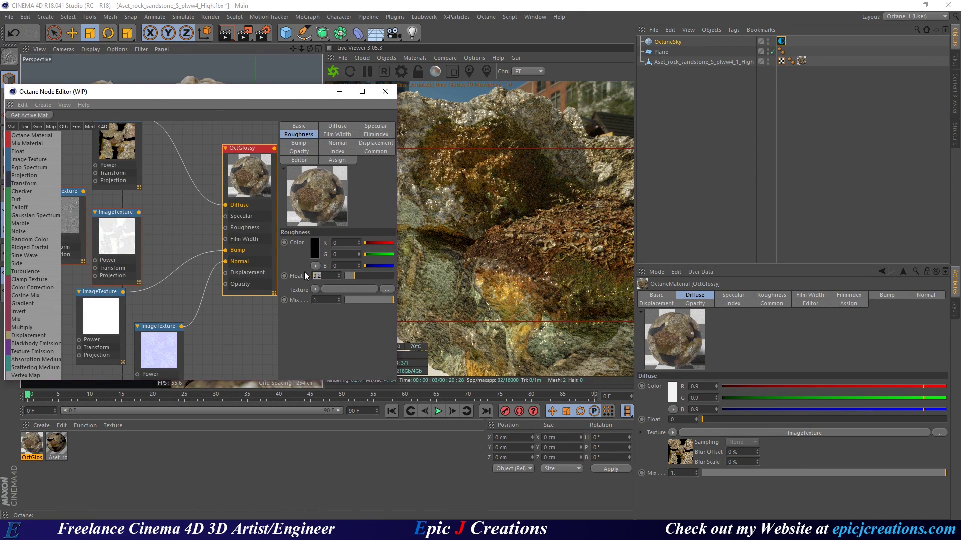
text(0.5)
key(Return)
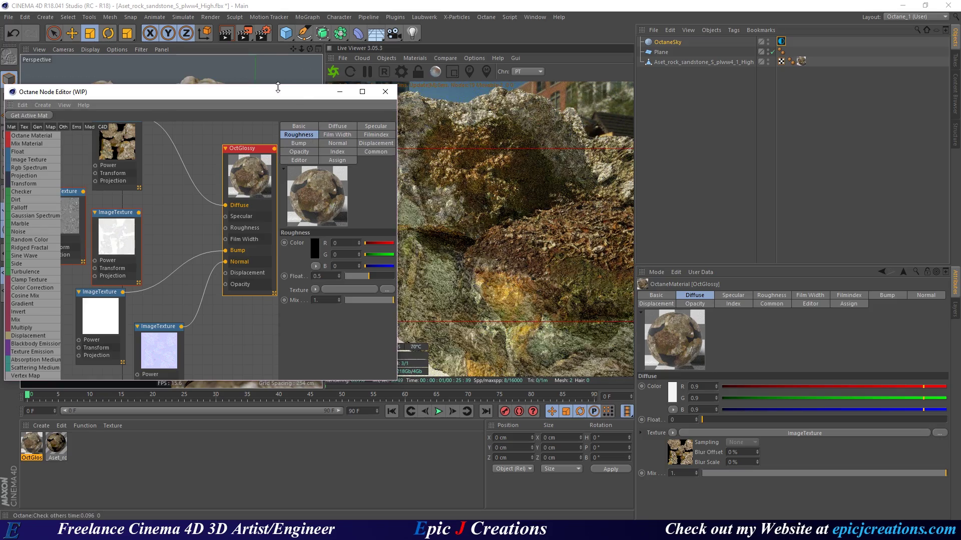
click(386, 92)
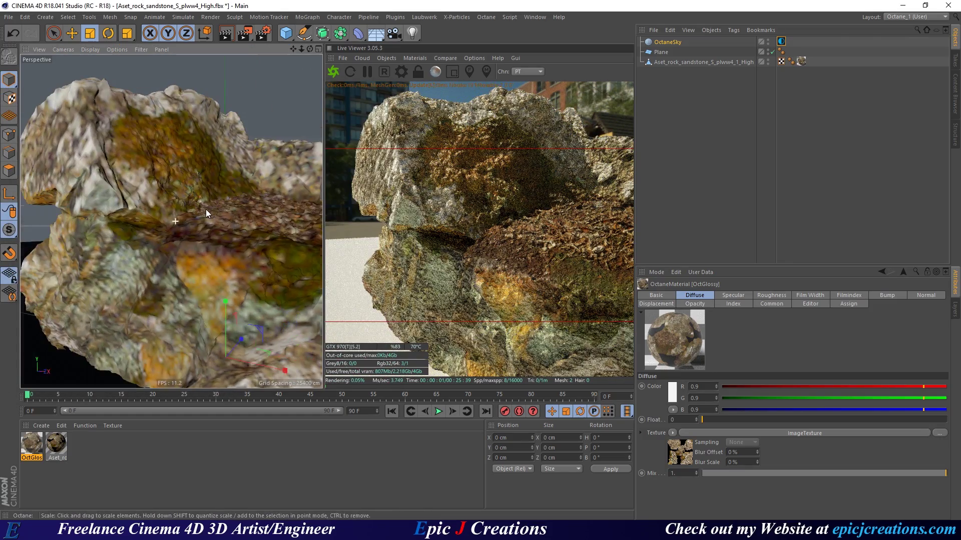
scroll(211, 210, down, 5)
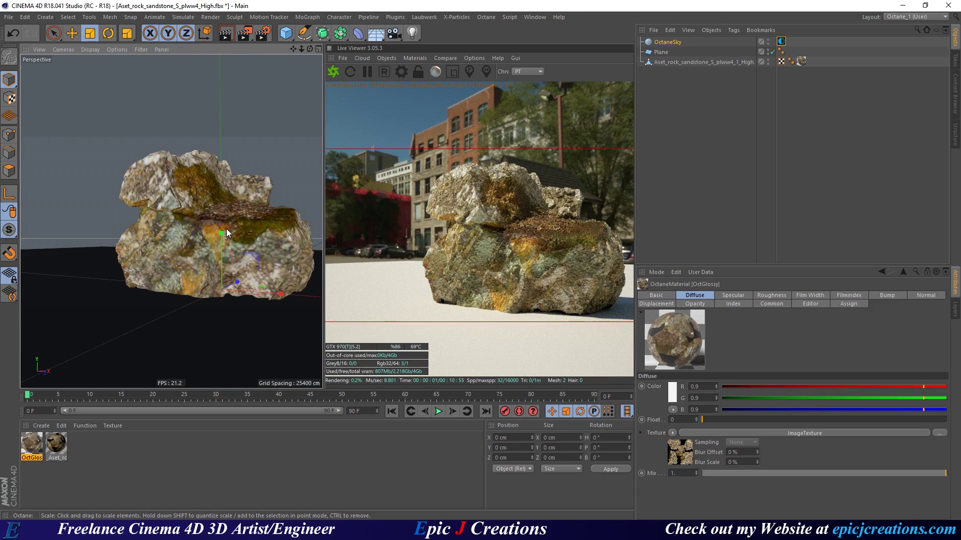
alt+drag(226, 229, 200, 241)
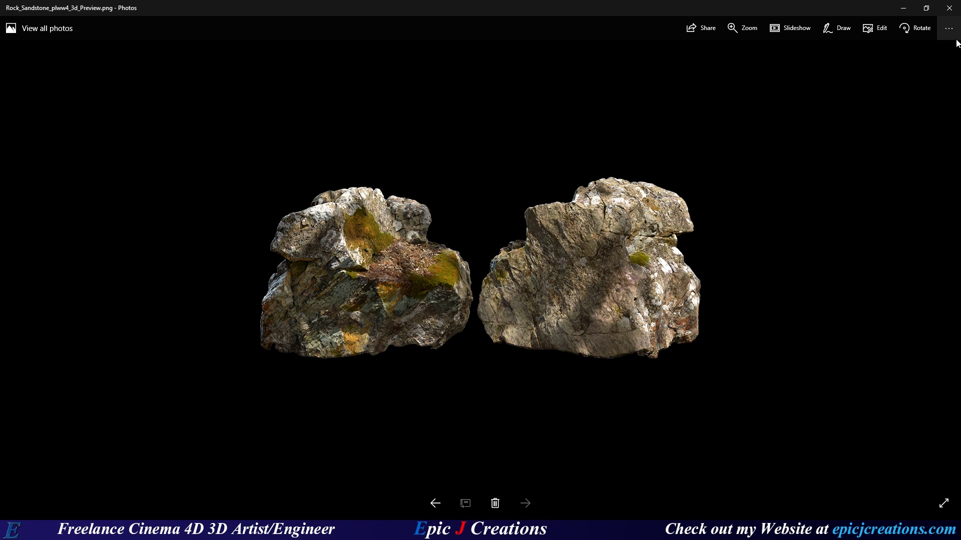
Close the Rock_Sandstone_plww4_3d_Preview.png reference photo in Windows Photos
click(947, 14)
Orbit around the rock and try the stairs_nad_montreal_canada_3k.exr HDRI environment
alt+drag(202, 251, 152, 239)
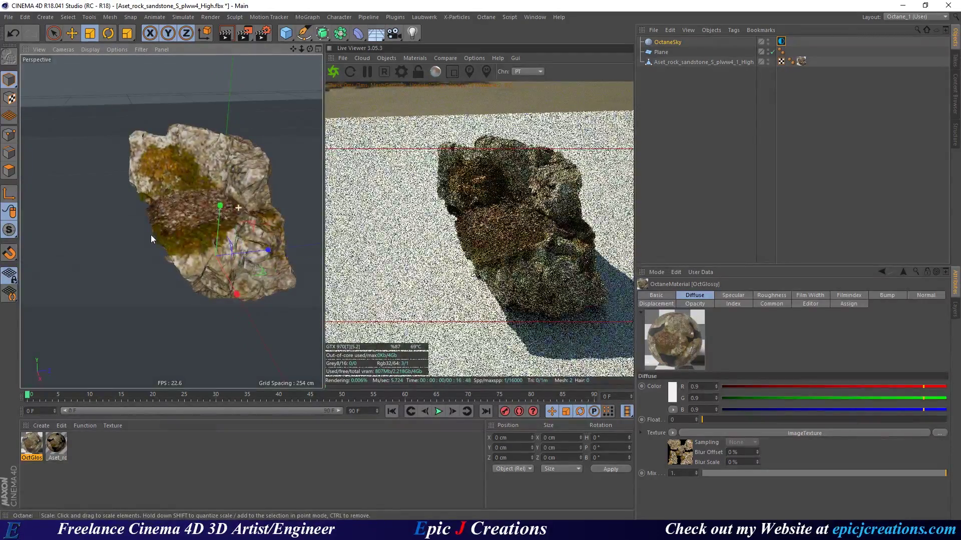
alt+drag(244, 223, 269, 193)
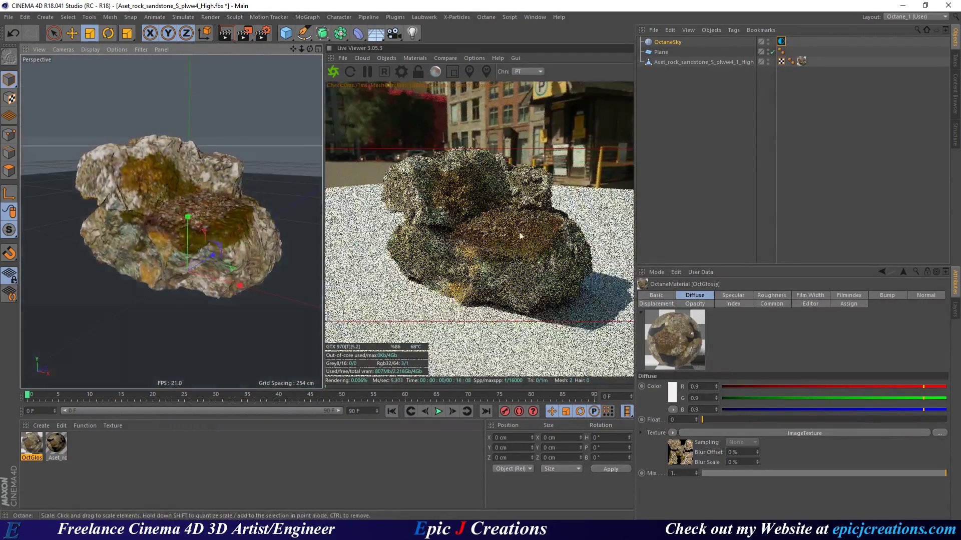
click(954, 93)
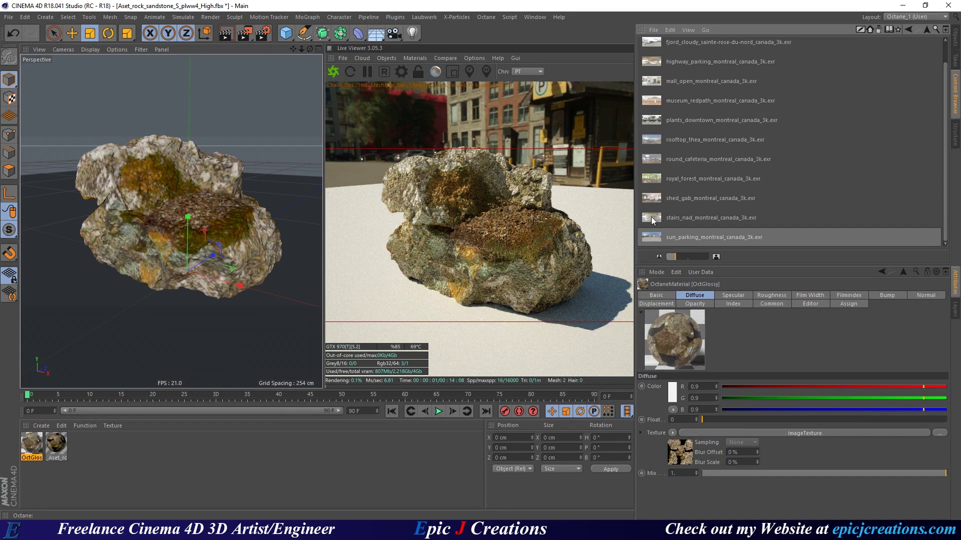
drag(651, 220, 718, 348)
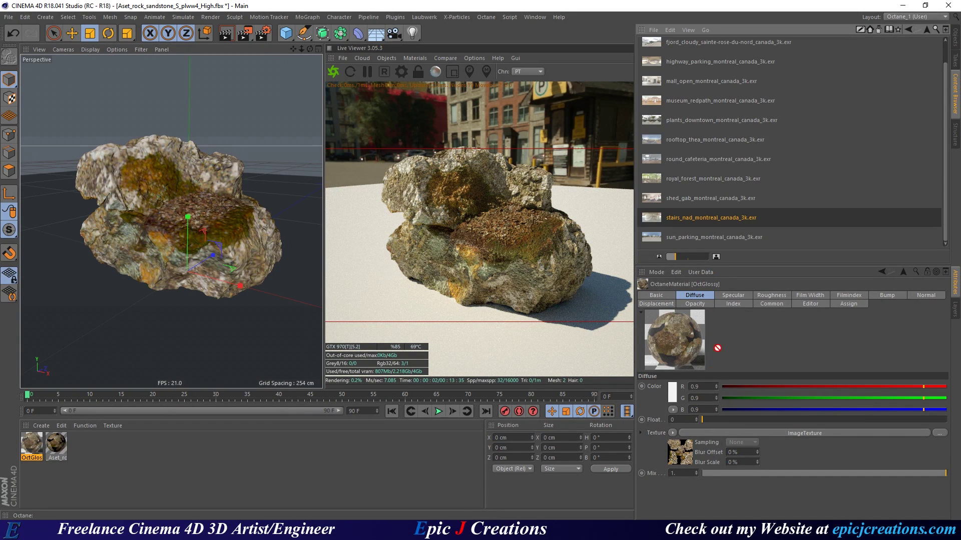
click(954, 49)
Load fjord_cloudy_sainte-rose-du-nord_canada_3k.exr into the OctaneSky image texture
click(781, 41)
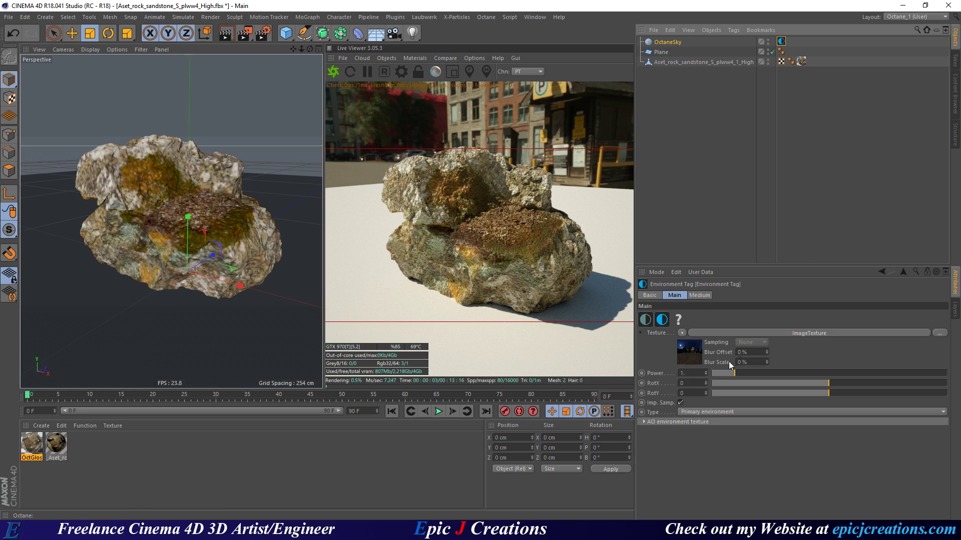
click(689, 351)
click(955, 93)
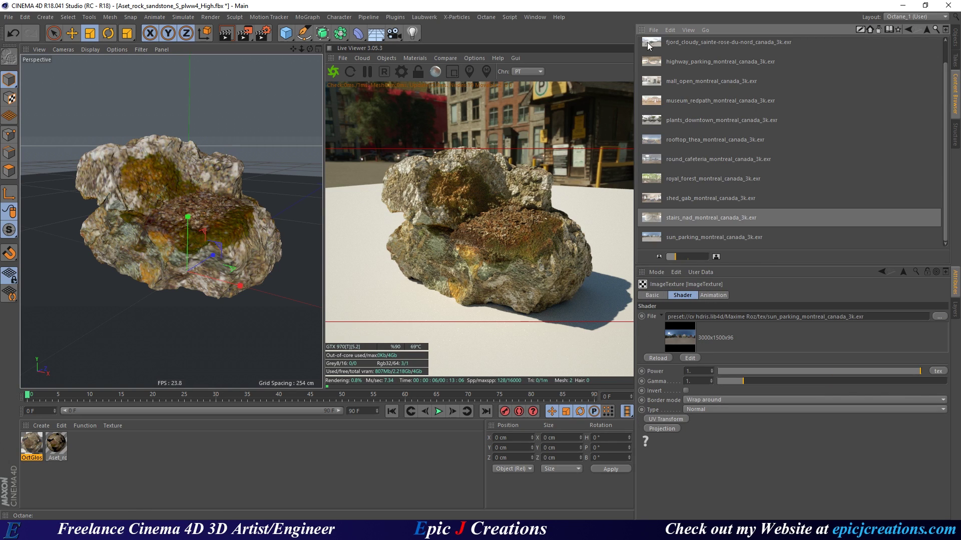
drag(647, 42, 680, 340)
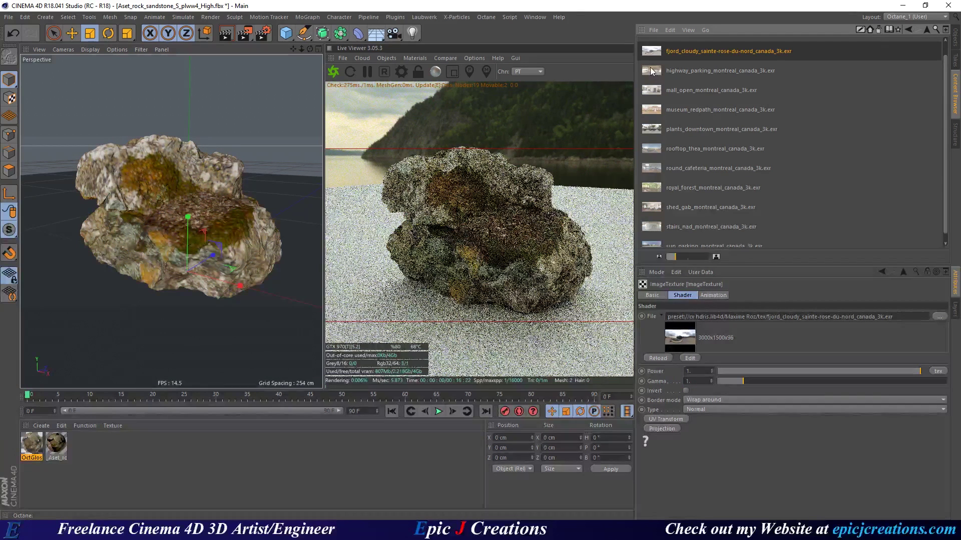
drag(652, 72, 695, 80)
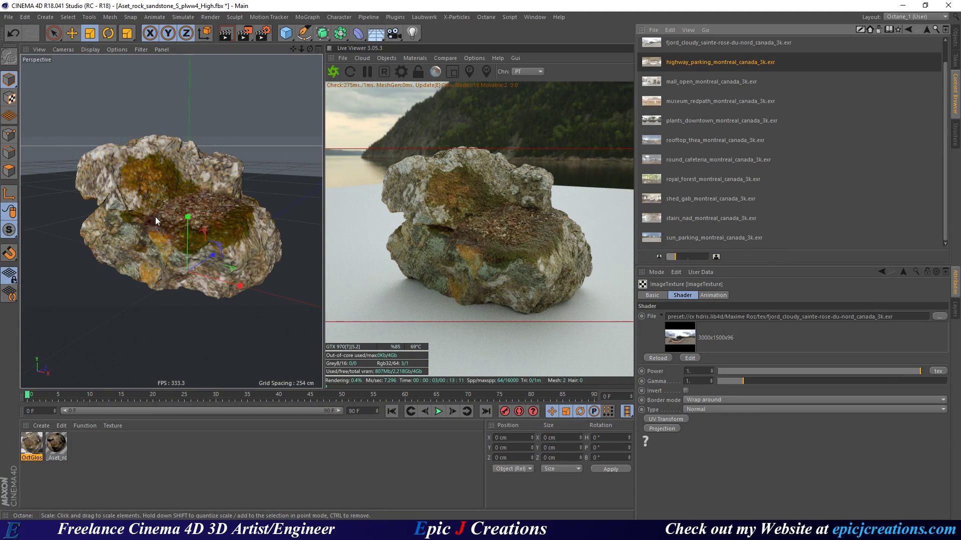
alt+drag(169, 215, 131, 219)
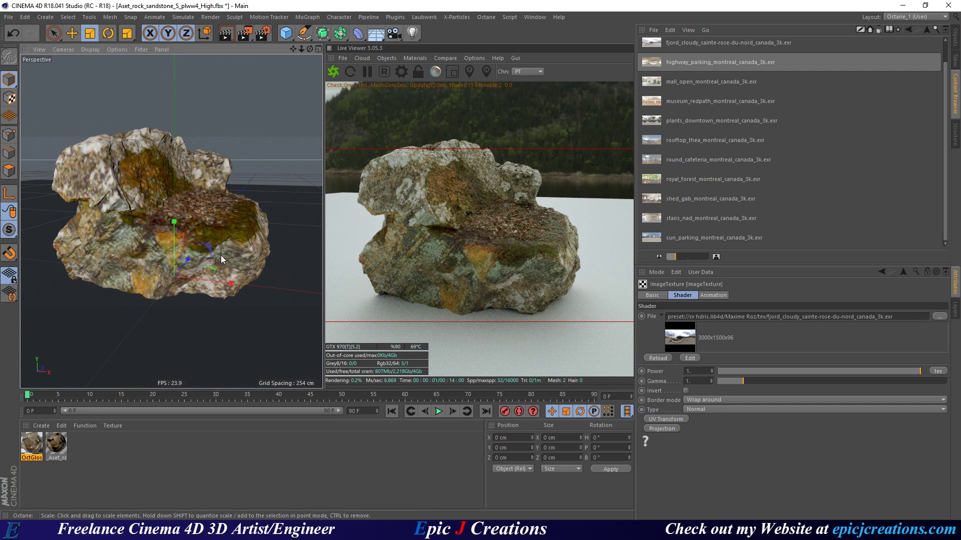
click(955, 41)
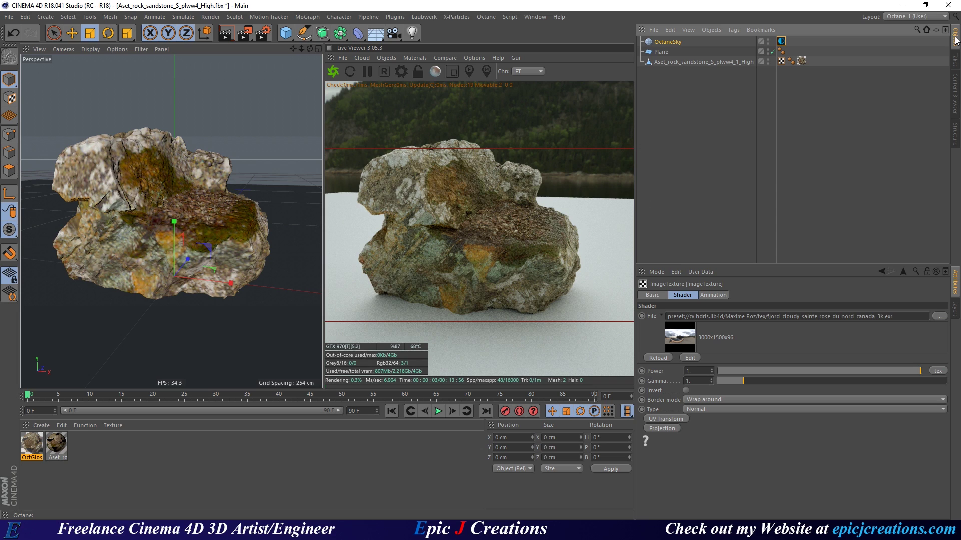
Browse the Content Browser to User > Sets and merge the Set preset into the scene
click(954, 98)
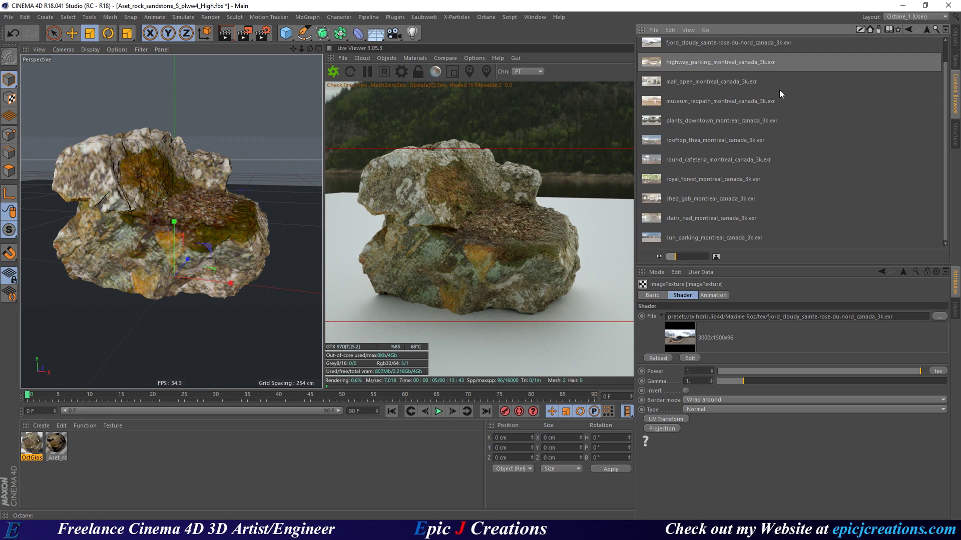
click(928, 30)
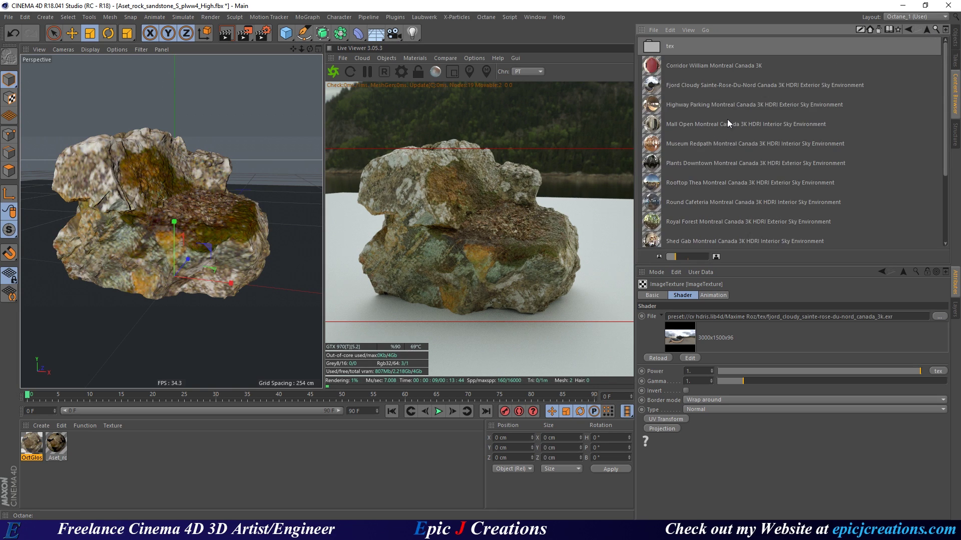
click(926, 29)
click(926, 29)
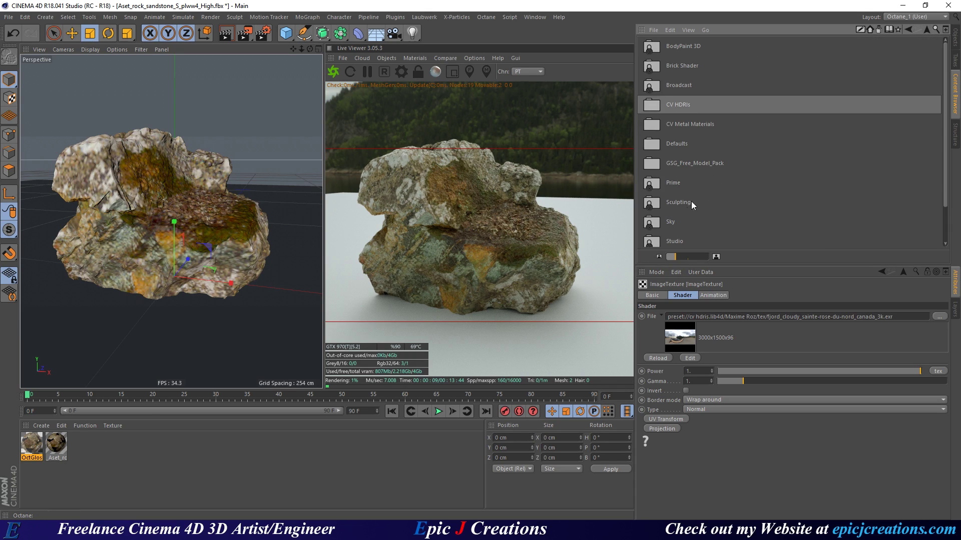
scroll(718, 199, down, 2)
double_click(672, 219)
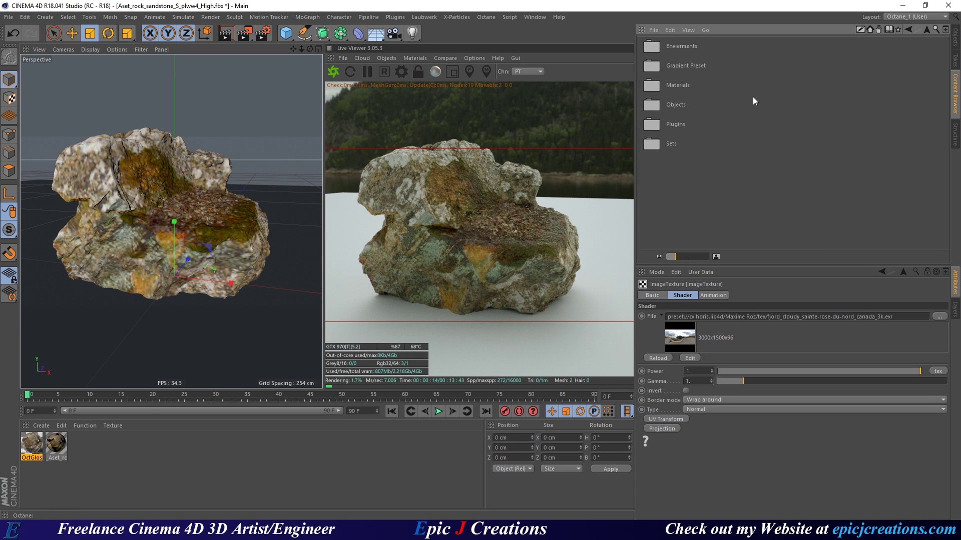
double_click(653, 146)
double_click(658, 67)
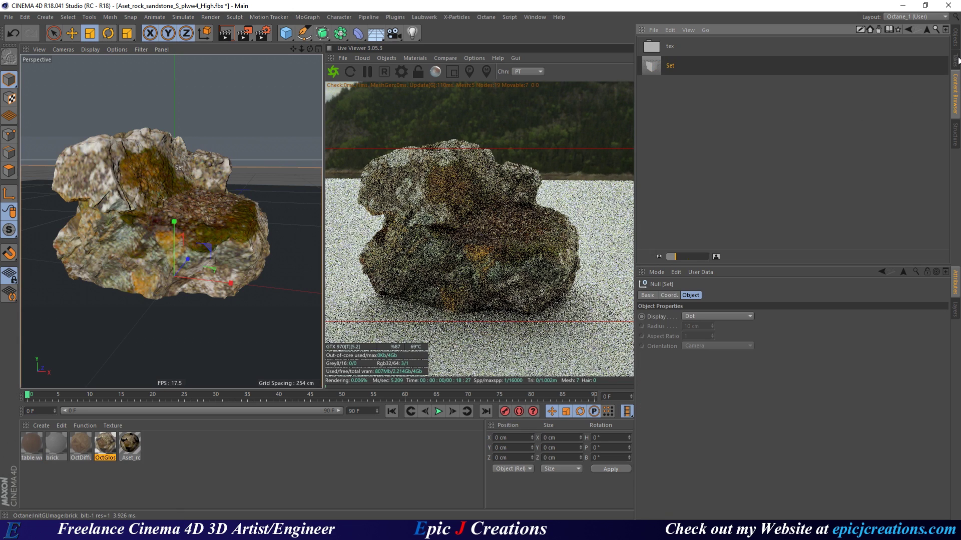
click(955, 39)
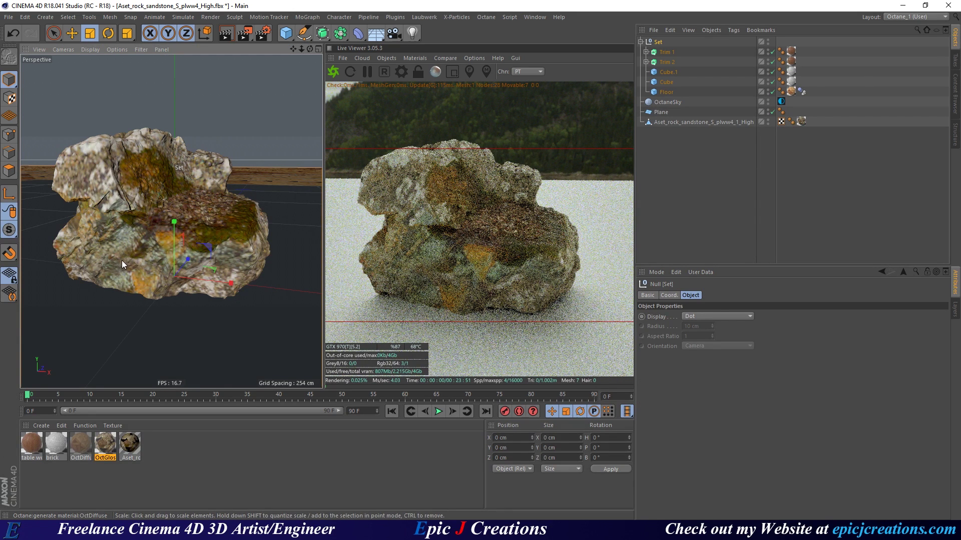
Frame the whole set in the view, restart the live render and select the sandstone rock
alt+drag(121, 260, 148, 251)
alt+drag(202, 223, 229, 243)
key(h)
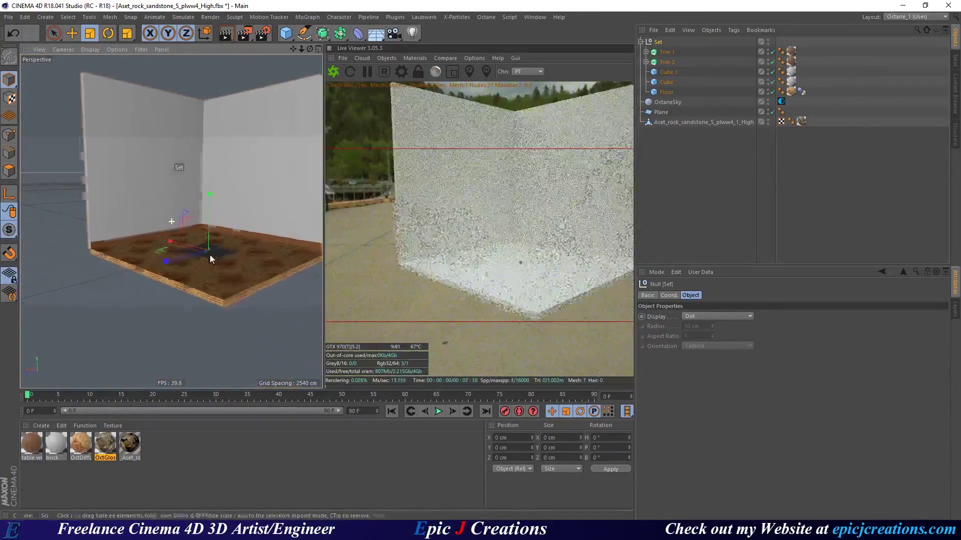
click(383, 72)
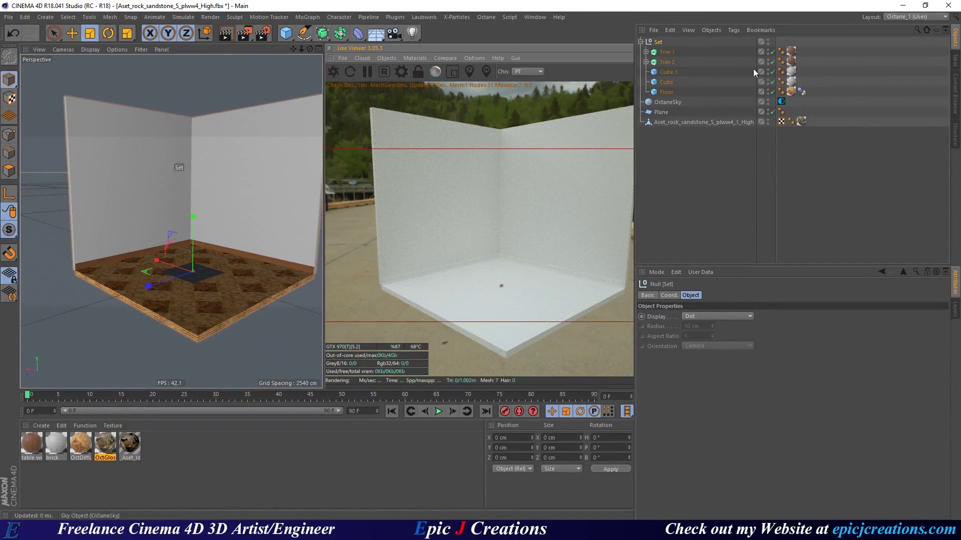
click(677, 122)
Scale the rock up to roughly 4726 cm wide and switch to Gouraud Shading (Lines)
key(t)
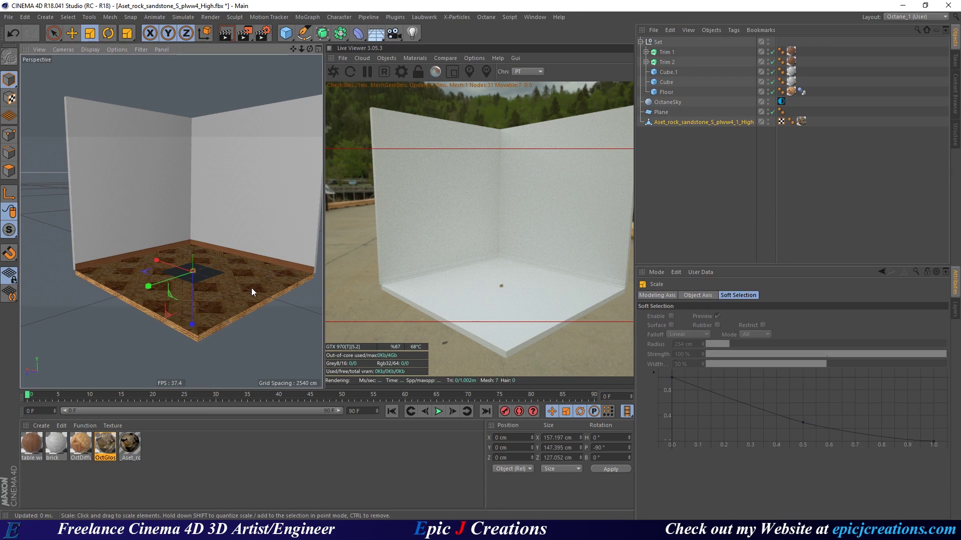
drag(245, 321, 481, 117)
drag(292, 253, 511, 121)
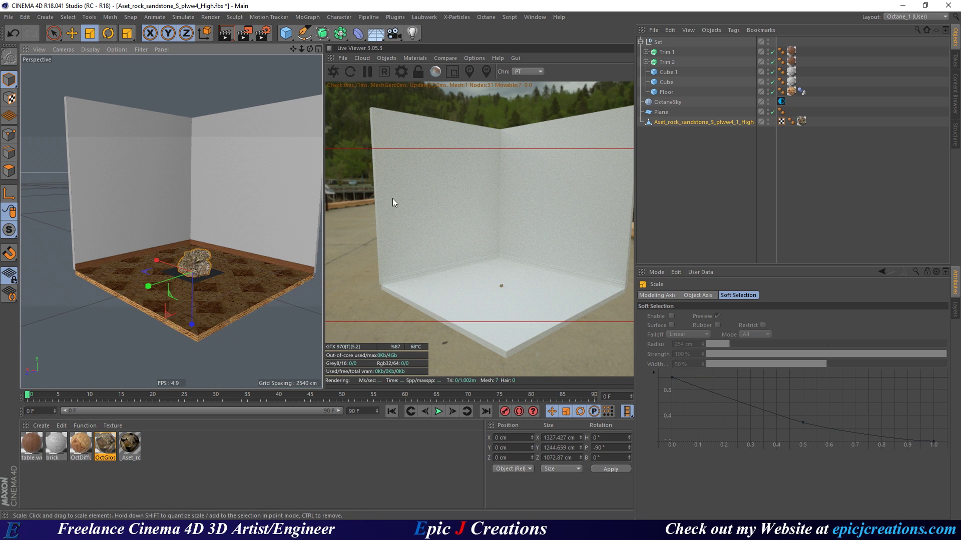
drag(392, 198, 226, 247)
scroll(200, 258, up, 2)
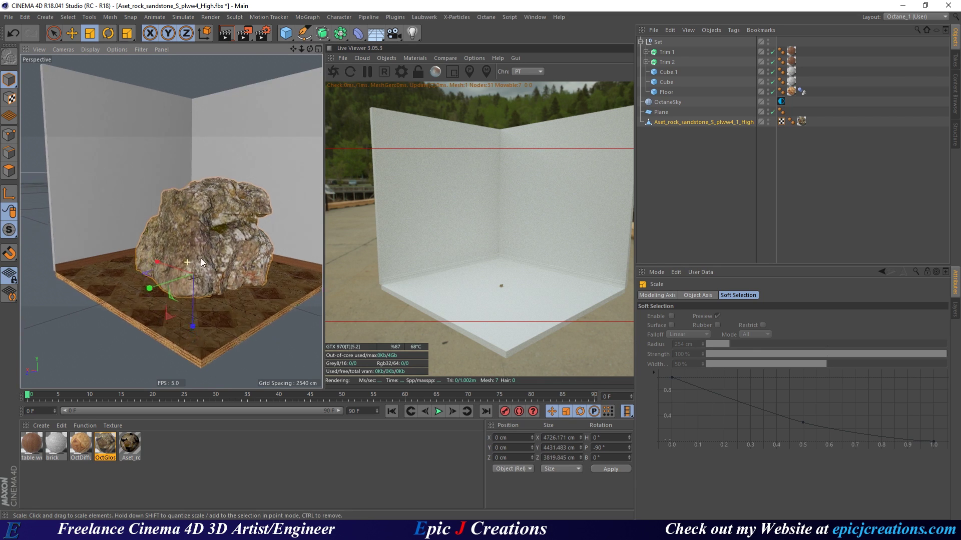
scroll(201, 259, up, 3)
key(n)
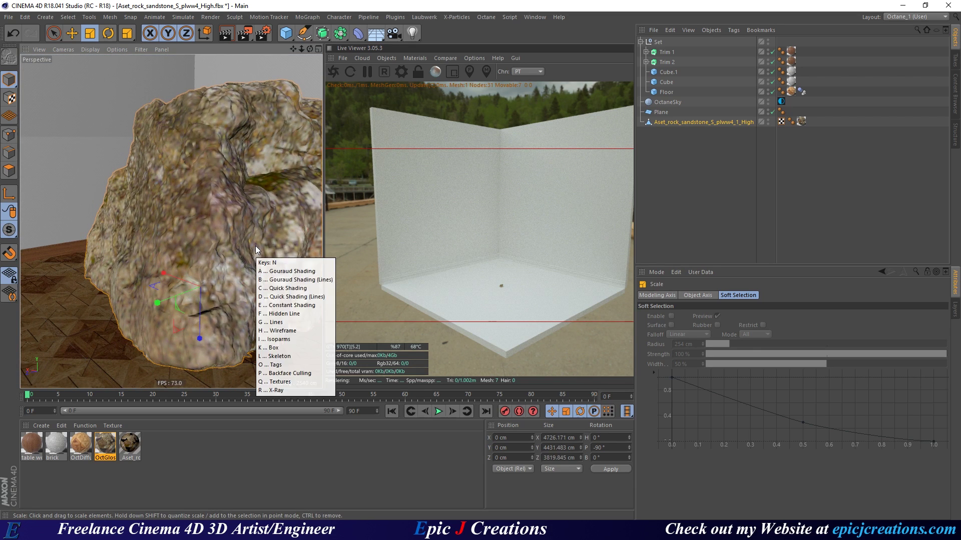
key(b)
alt+right_drag(208, 265, 278, 263)
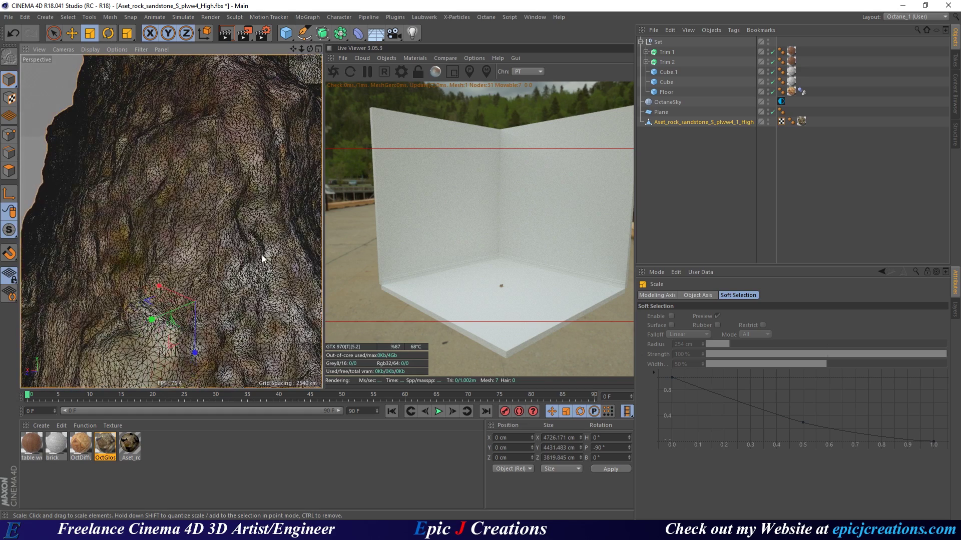
Select all the rock's polygons to check its count, then return to Model mode with plain shading
click(693, 122)
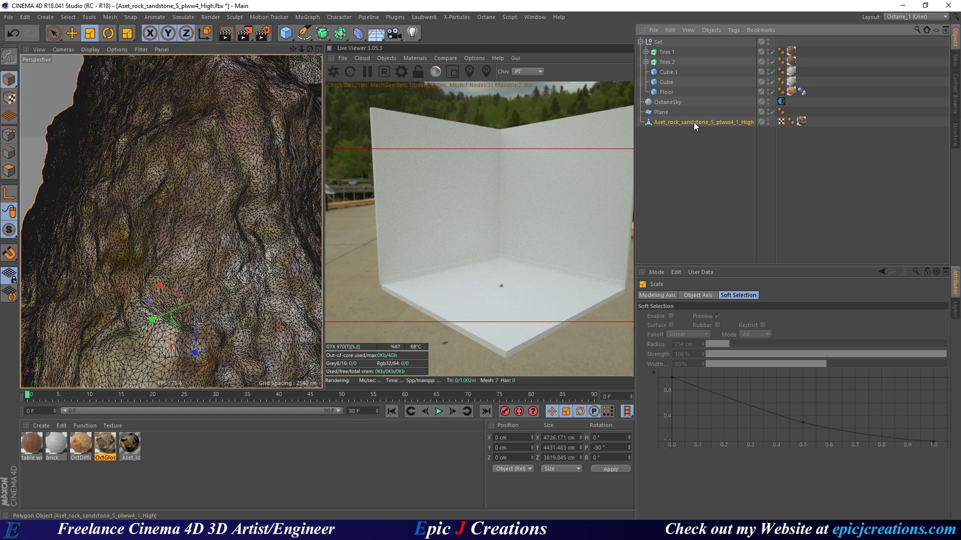
click(8, 172)
key(ctrl+a)
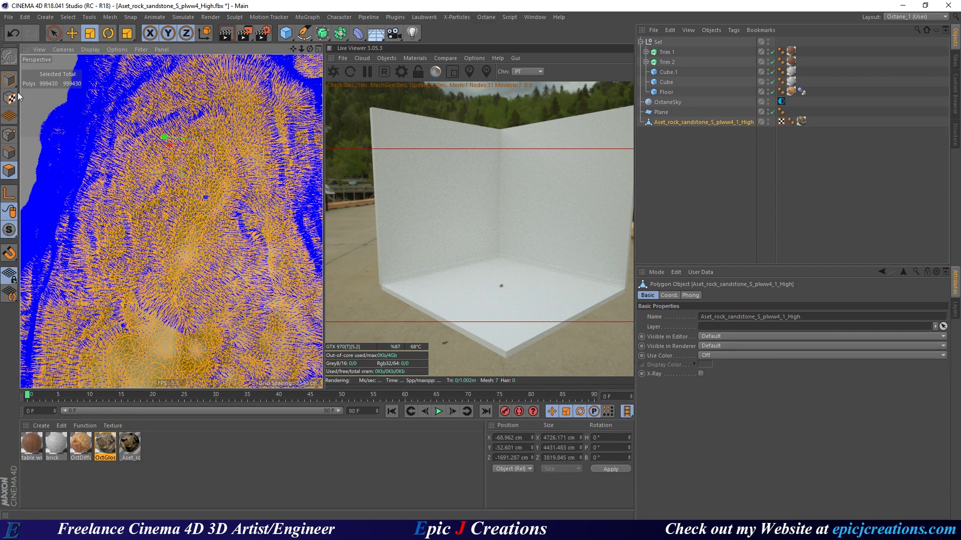
click(8, 80)
scroll(187, 196, down, 6)
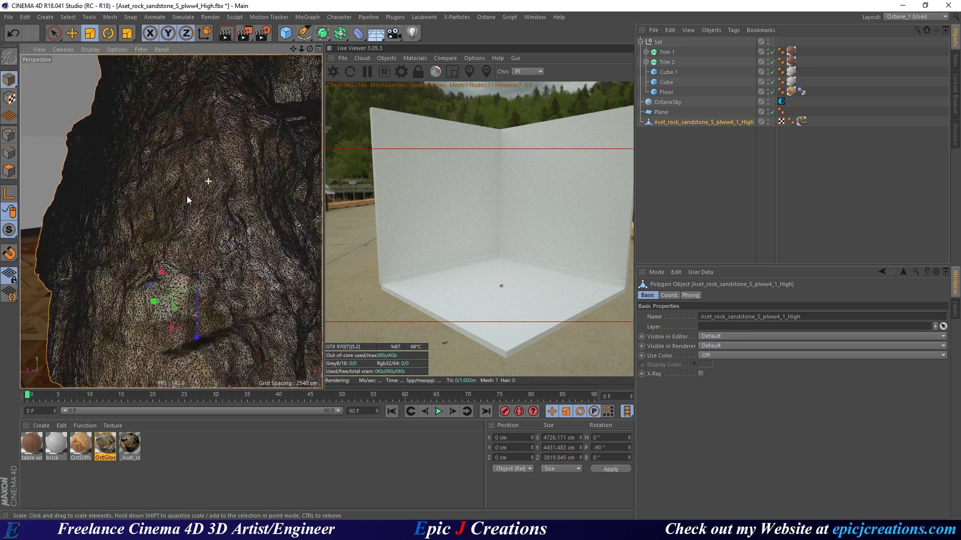
key(n)
key(a)
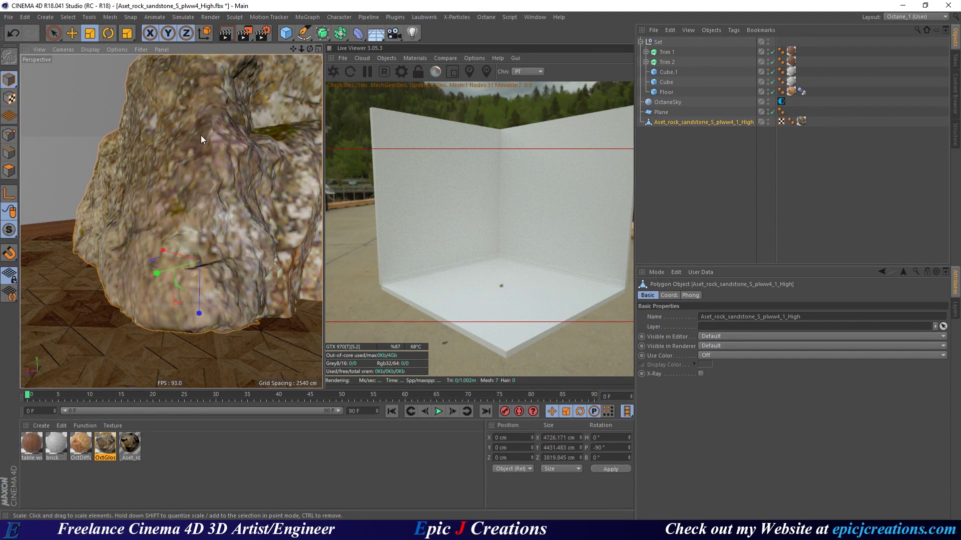
Rotate the rock on the set's floor with the Rotate tool
alt+drag(201, 135, 162, 203)
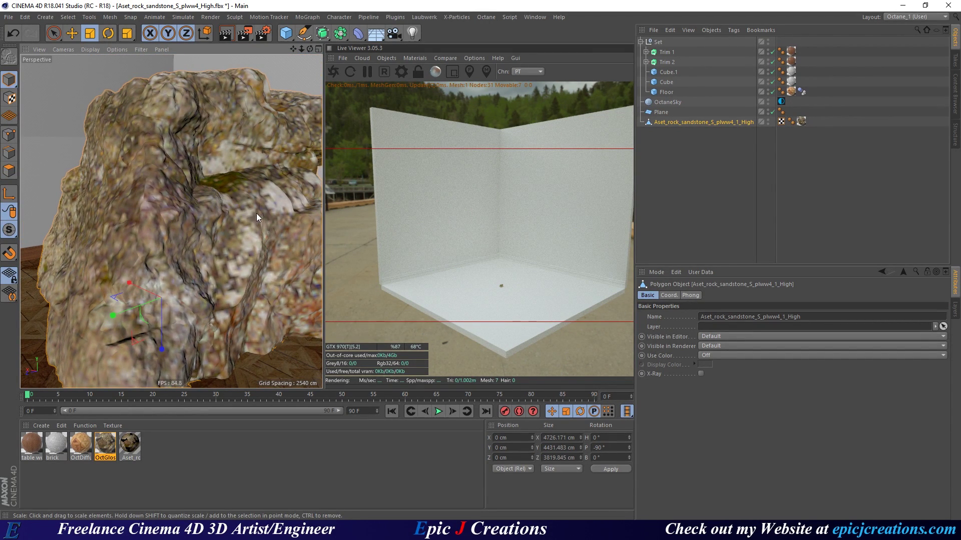
scroll(256, 213, down, 10)
alt+drag(232, 206, 209, 261)
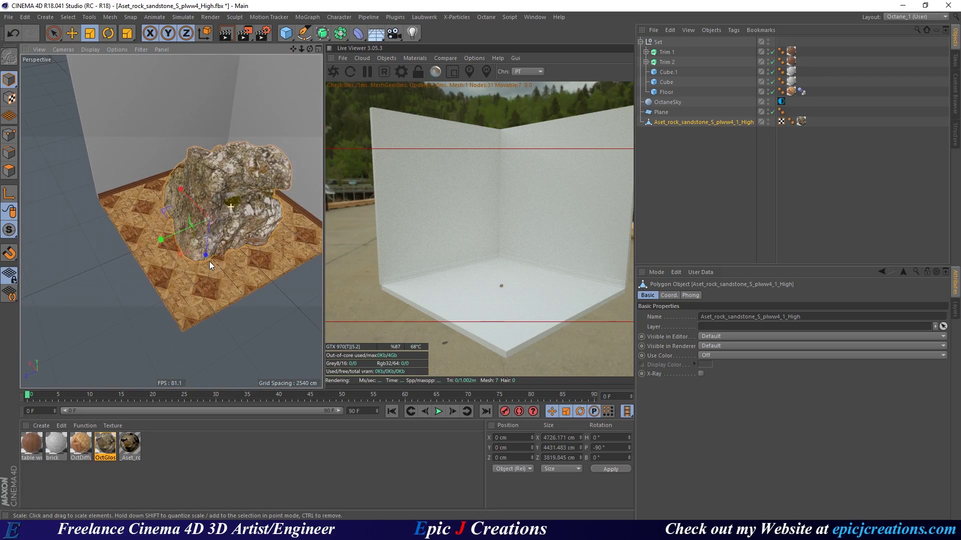
key(r)
drag(257, 236, 133, 137)
Settle the rock's bank at about 152° and delete the old ground Plane
click(334, 71)
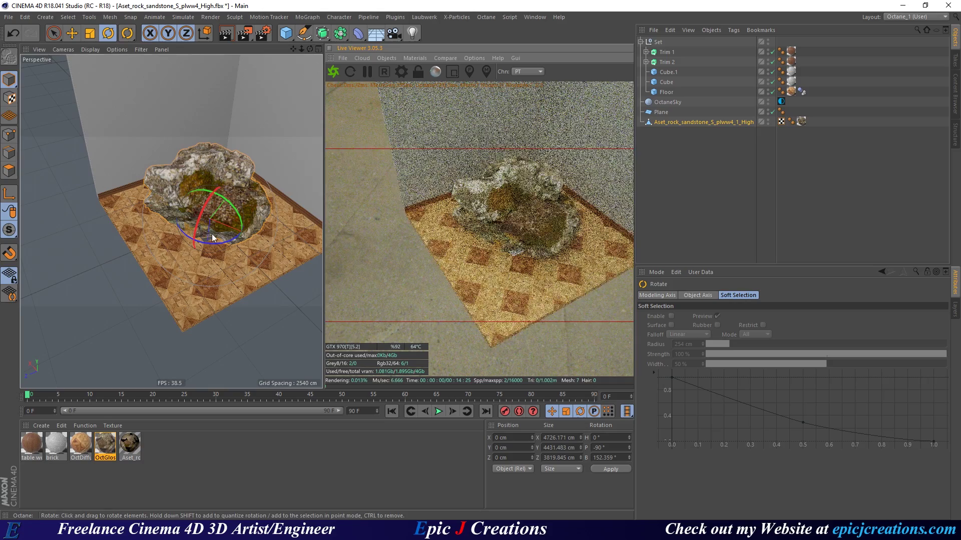
alt+drag(212, 233, 214, 205)
alt+right_drag(214, 205, 350, 183)
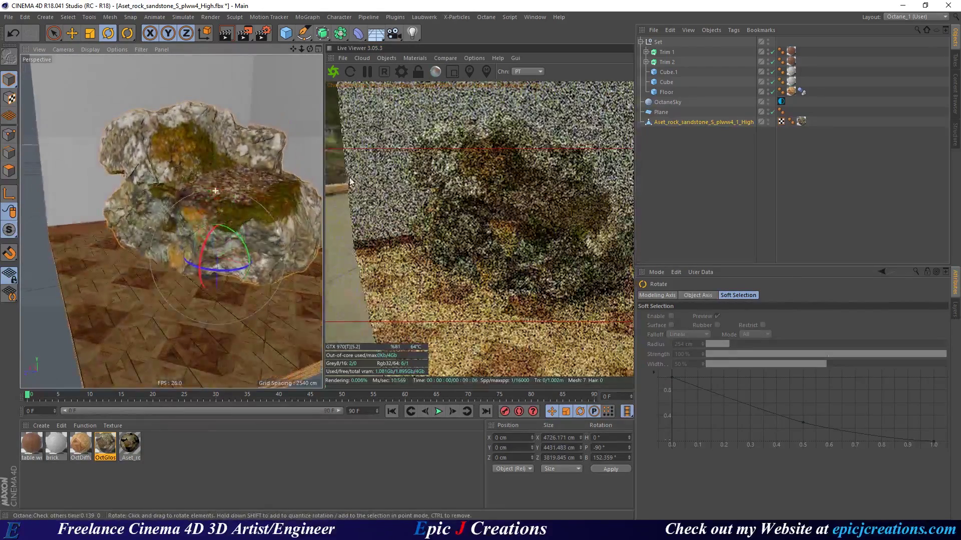
click(660, 112)
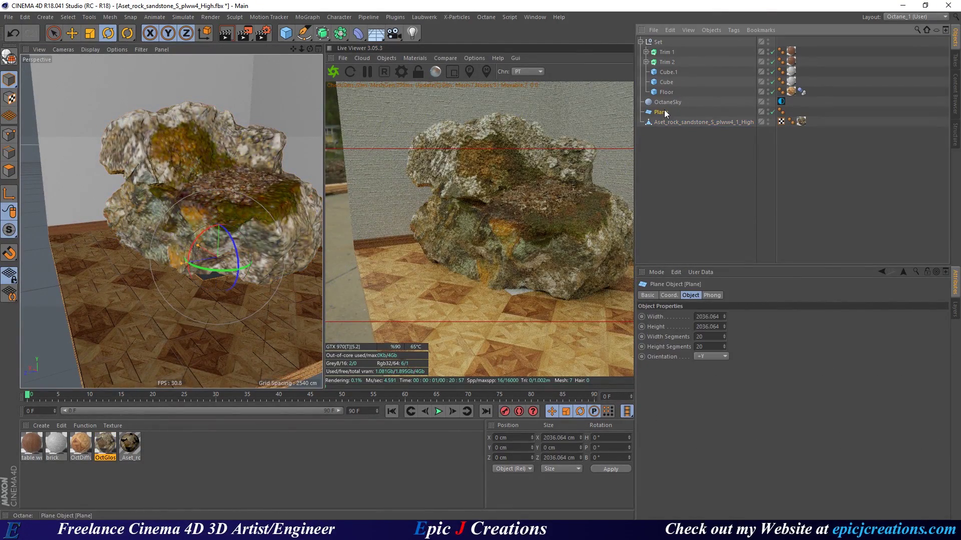
key(Delete)
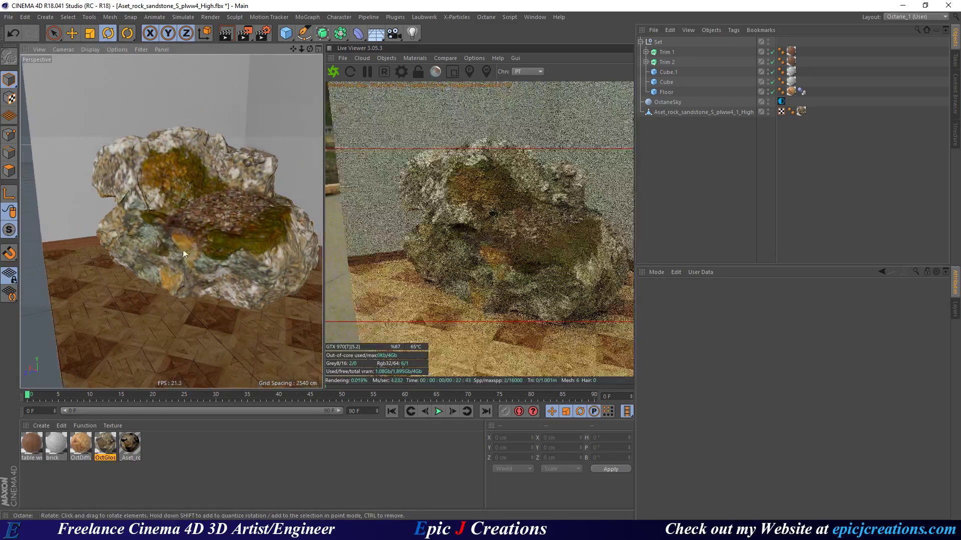
mouse_move(182, 249)
alt+mouse_down()
mouse_move(193, 229)
mouse_move(170, 240)
alt+mouse_up()
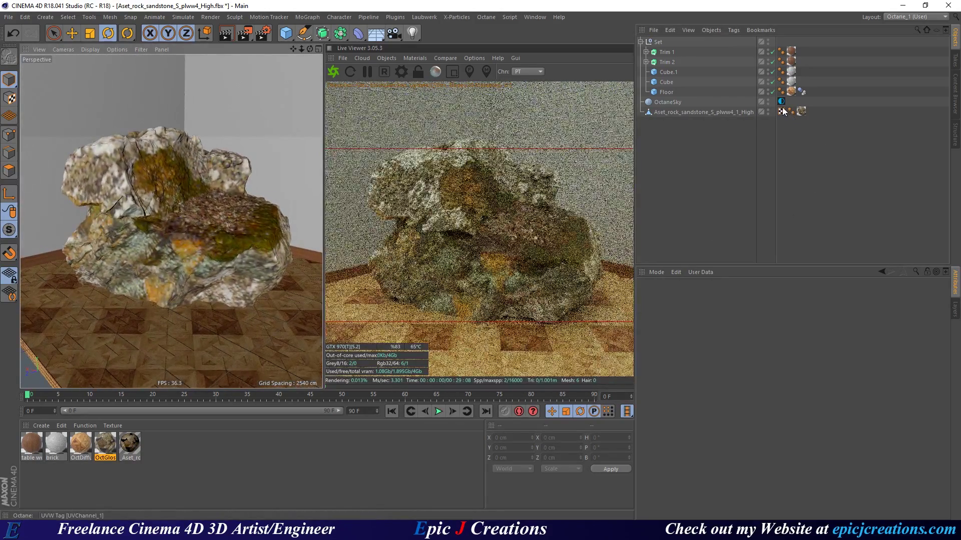
Swap the OctaneSky HDRI to royal_forest from the CV HDRIs library, after trying mall_open and fjord_cloudy
click(781, 102)
click(686, 360)
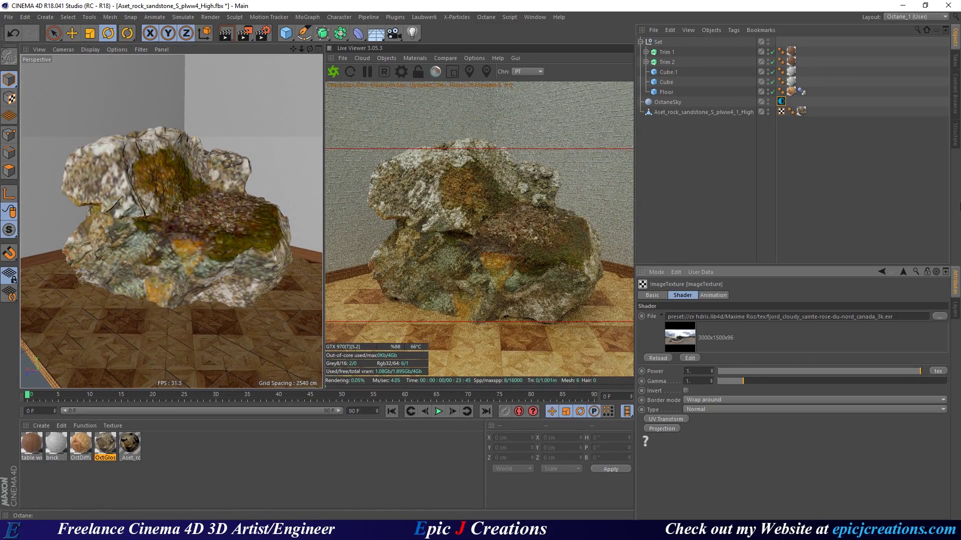
click(955, 100)
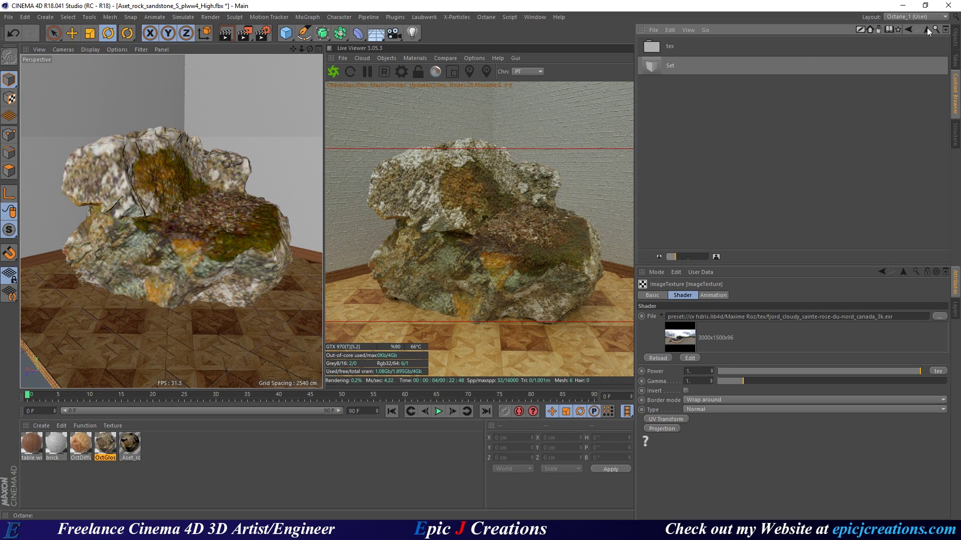
click(927, 29)
double_click(676, 62)
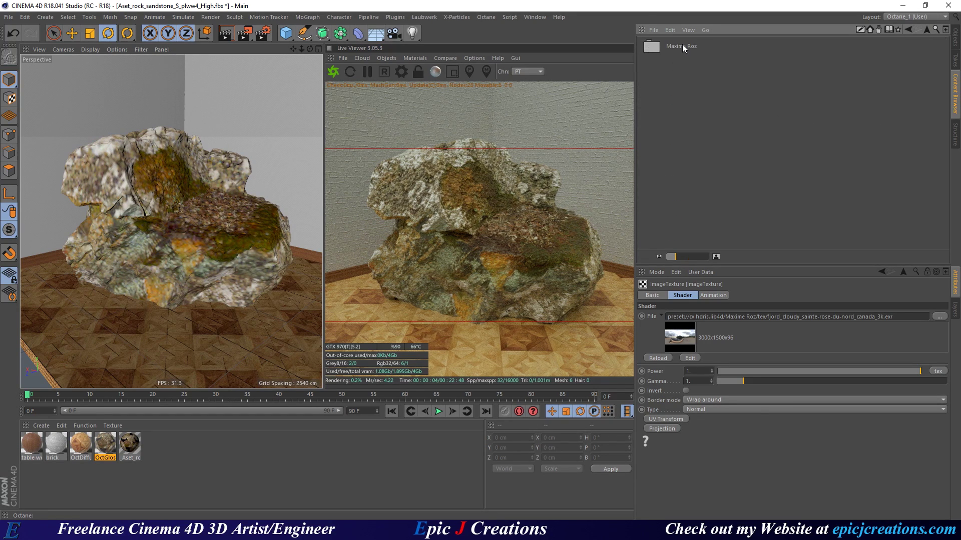
double_click(683, 44)
double_click(674, 45)
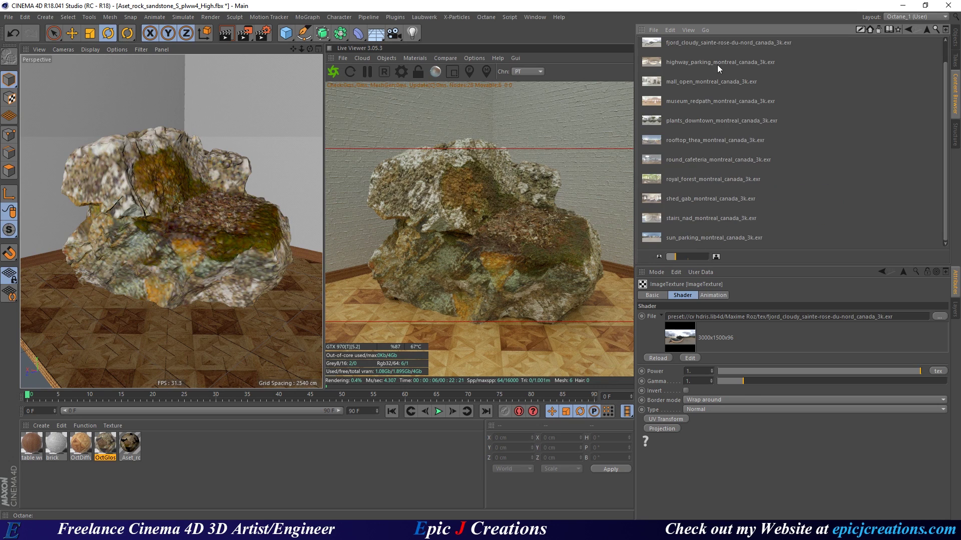
drag(656, 87, 688, 333)
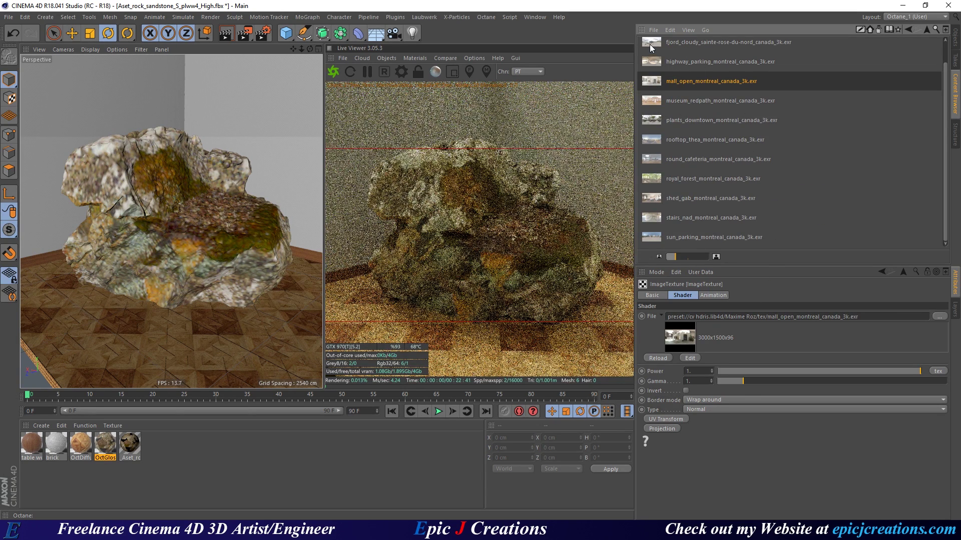
drag(649, 44, 680, 334)
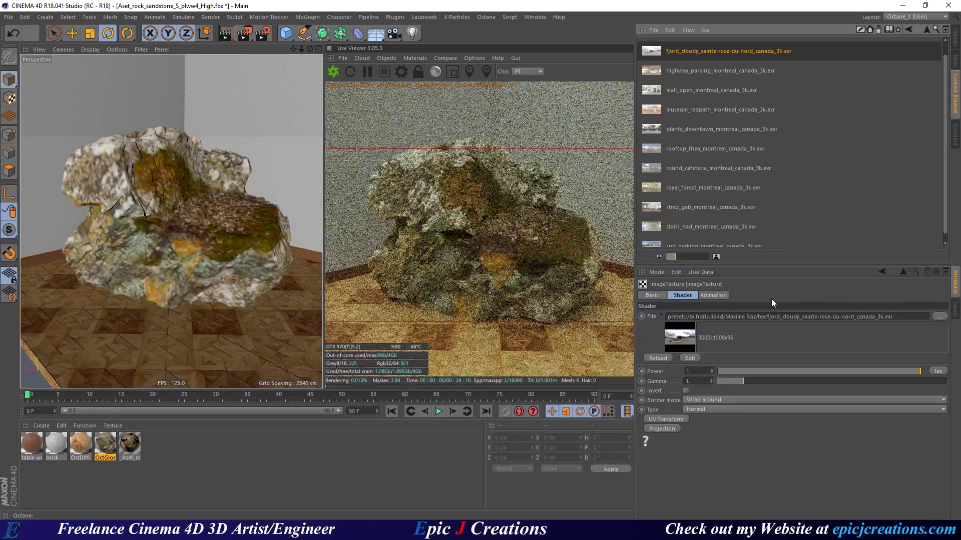
scroll(698, 171, down, 1)
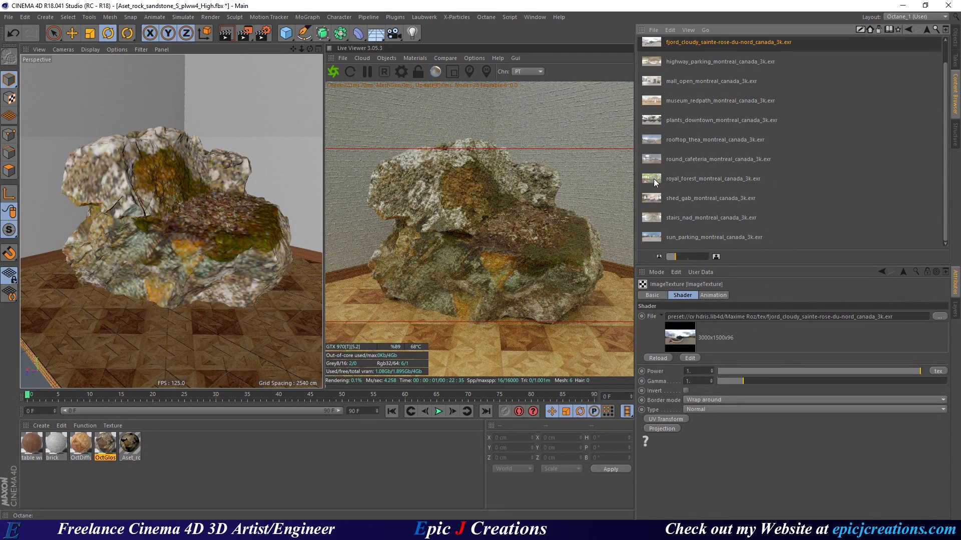
drag(656, 182, 735, 320)
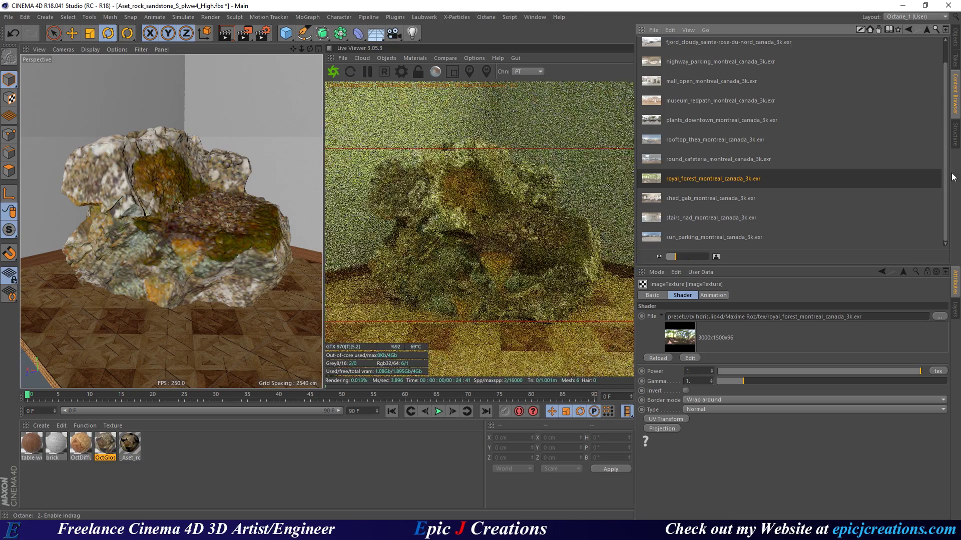
click(955, 48)
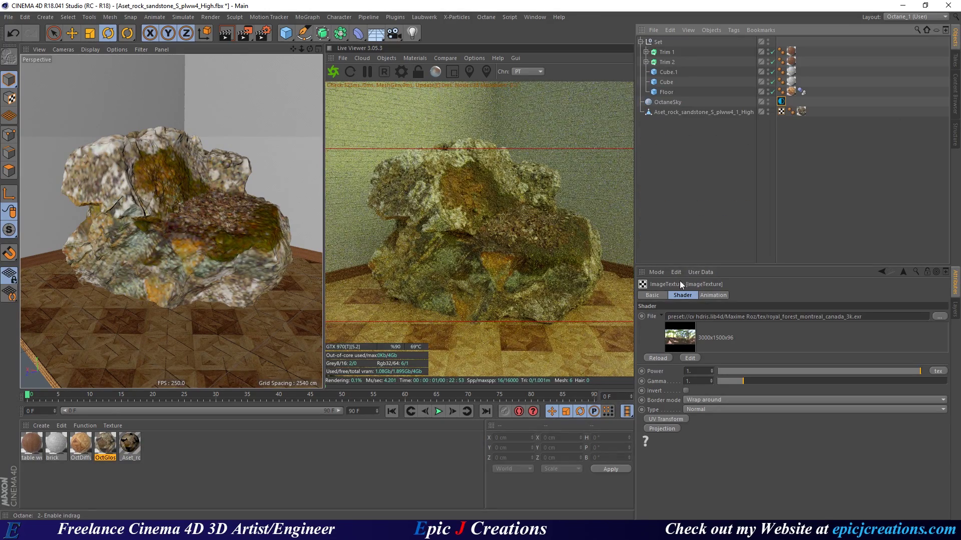
Open the rock material's node graph in the Octane Node Editor
mouse_move(173, 248)
mouse_down()
mouse_move(187, 236)
mouse_move(178, 252)
mouse_move(176, 235)
mouse_up()
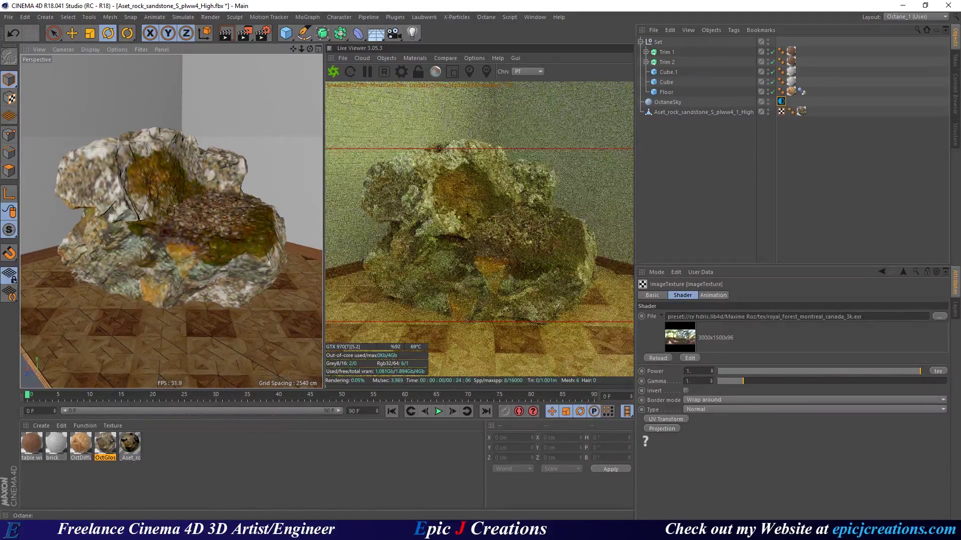
double_click(105, 445)
drag(376, 98, 367, 105)
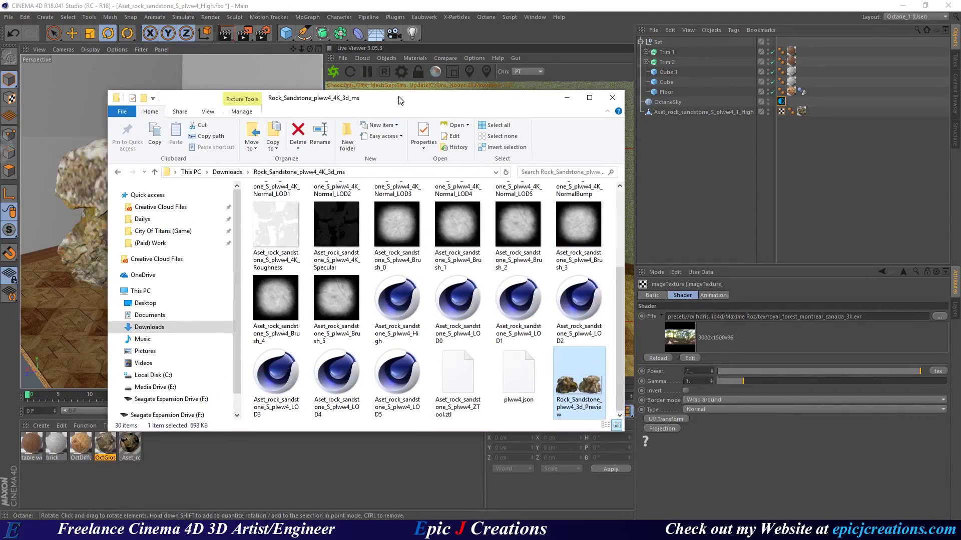
drag(400, 101, 360, 97)
scroll(465, 316, up, 2)
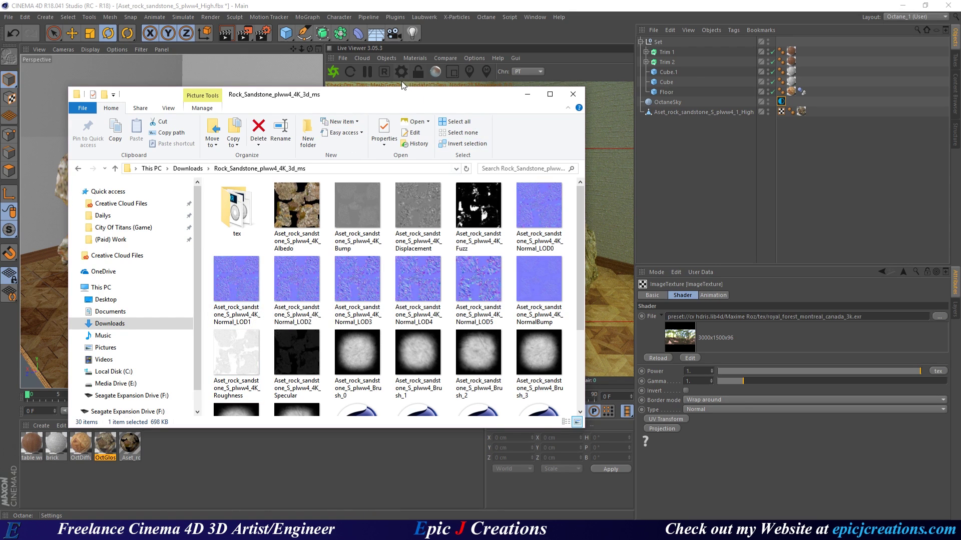
Drag the Normal_LOD1 map from the rock's Downloads folder into the Octane node graph
drag(409, 97, 216, 108)
drag(42, 296, 409, 344)
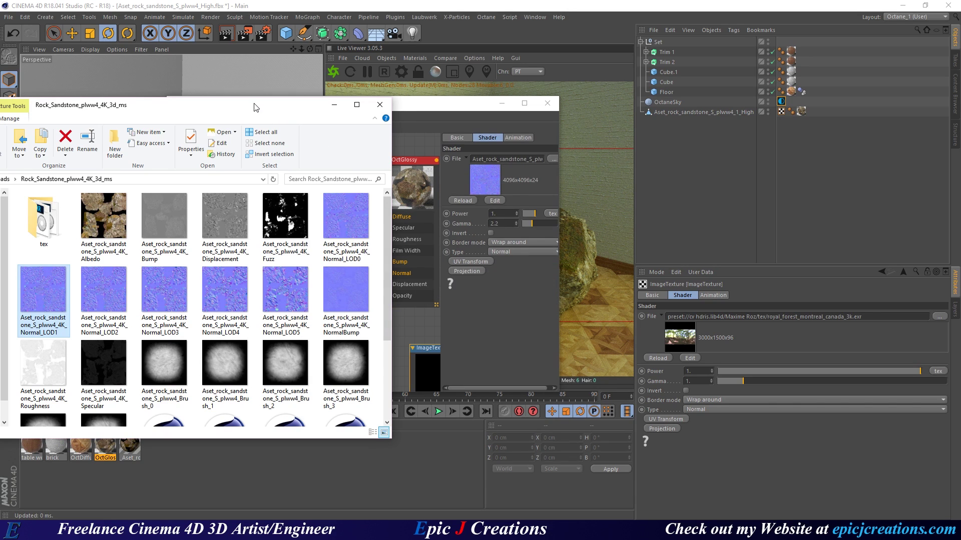
Place the Normal_LOD1 texture node beside OctGlossy and wire it to the Normal input
middle_drag(393, 325, 370, 308)
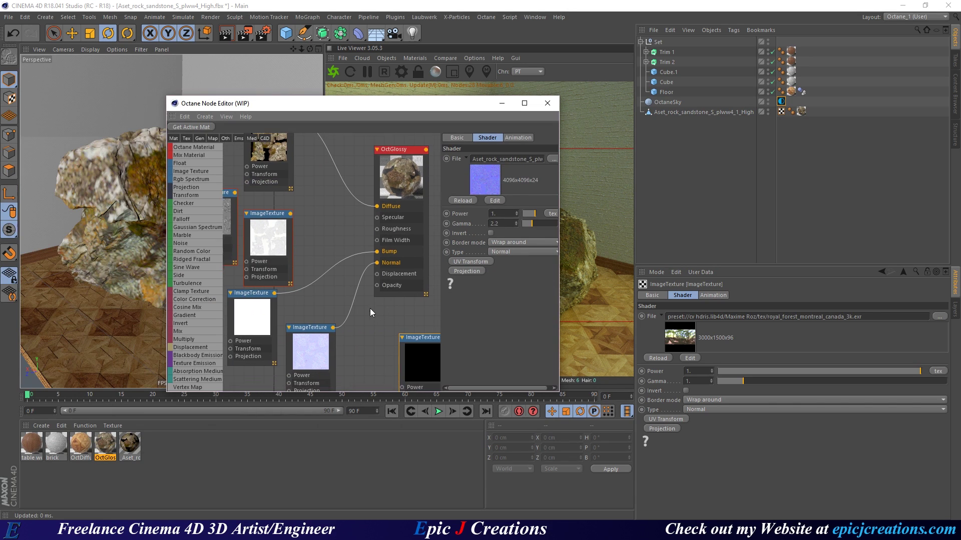
drag(408, 345, 285, 212)
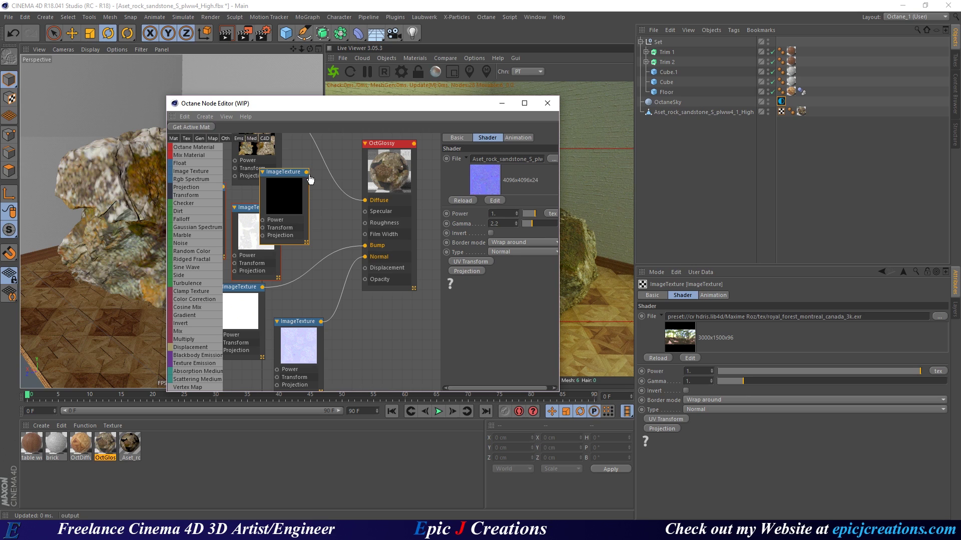
drag(306, 171, 366, 258)
drag(416, 104, 201, 113)
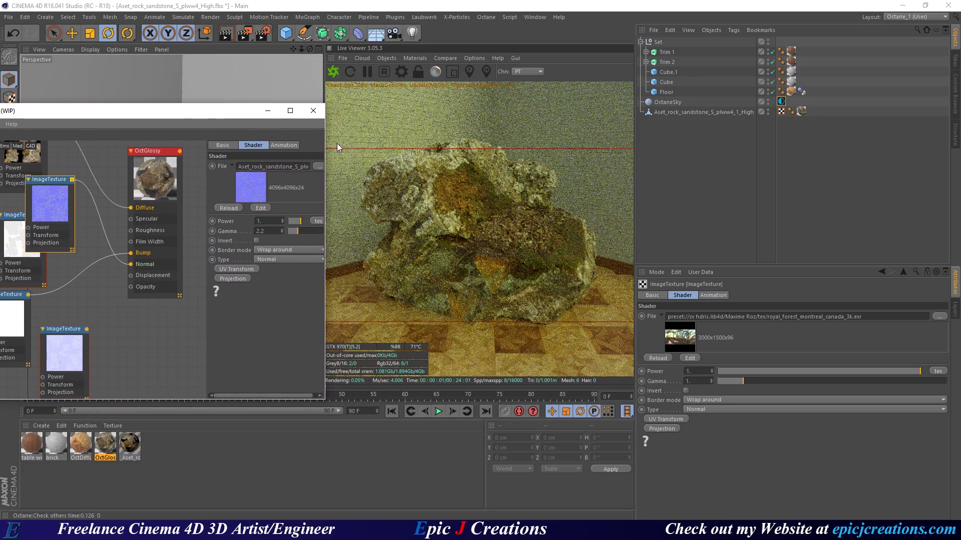
Enable region render in the Live Viewer and box a patch of the rock
scroll(450, 223, up, 5)
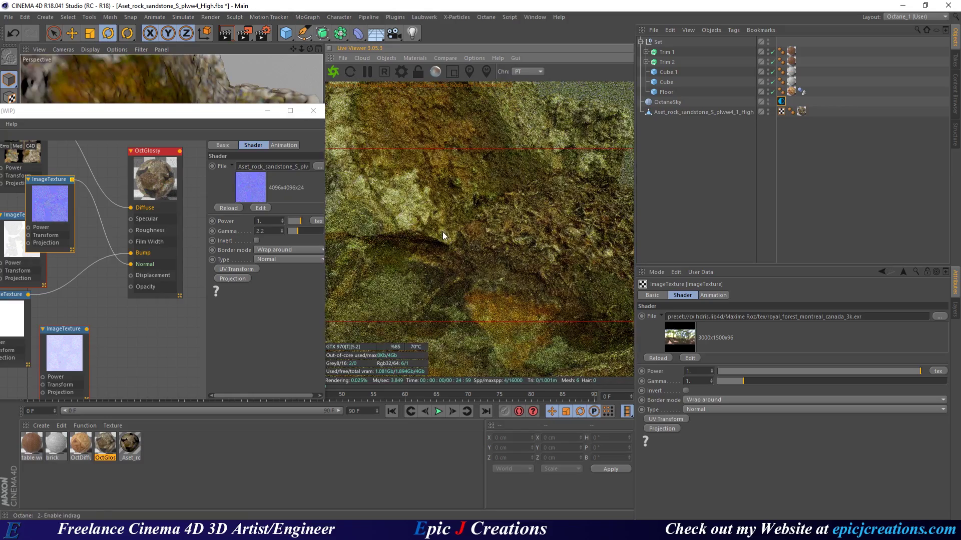
scroll(409, 197, down, 5)
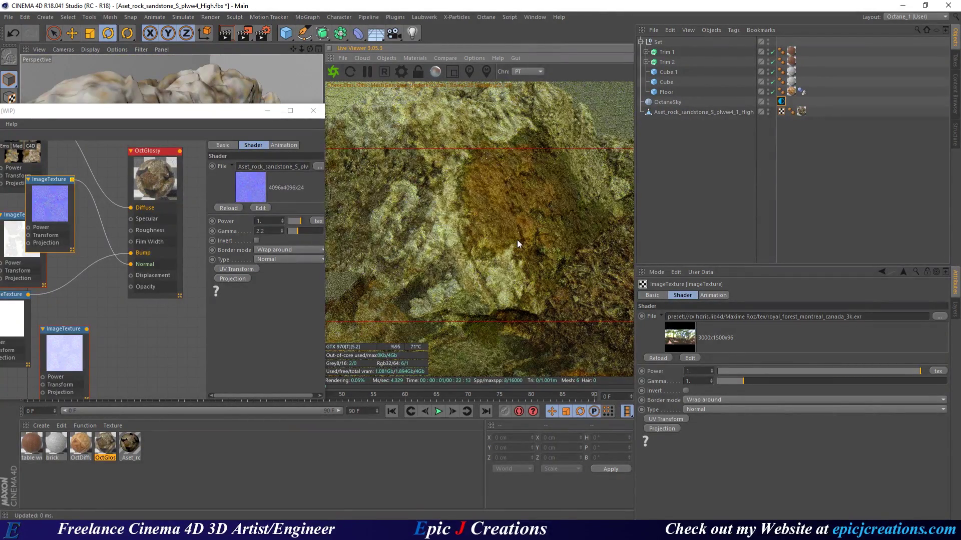
scroll(515, 249, down, 3)
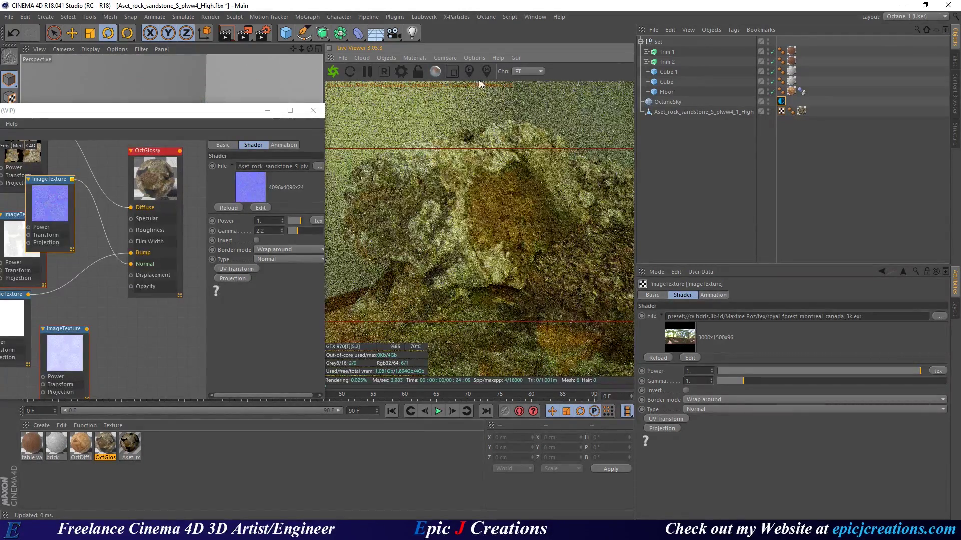
click(452, 71)
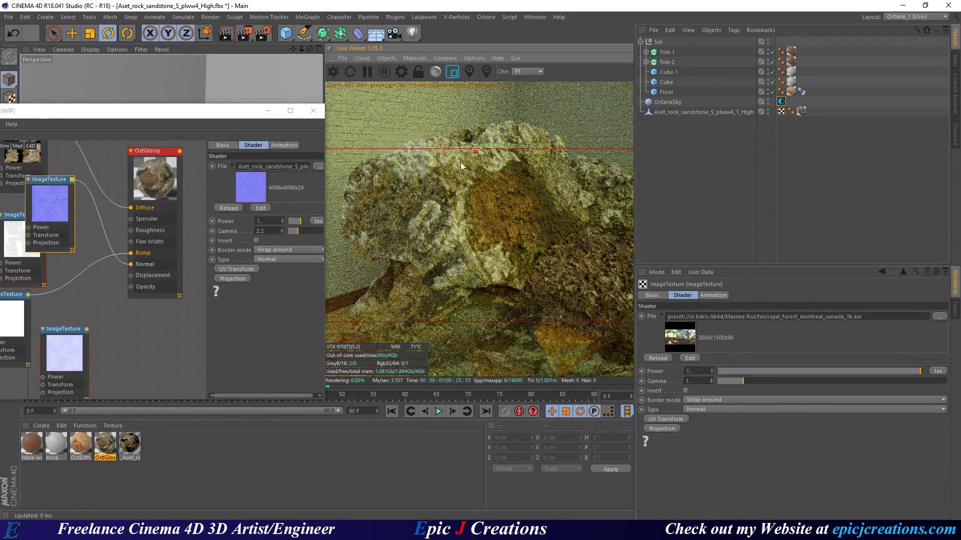
drag(478, 150, 384, 261)
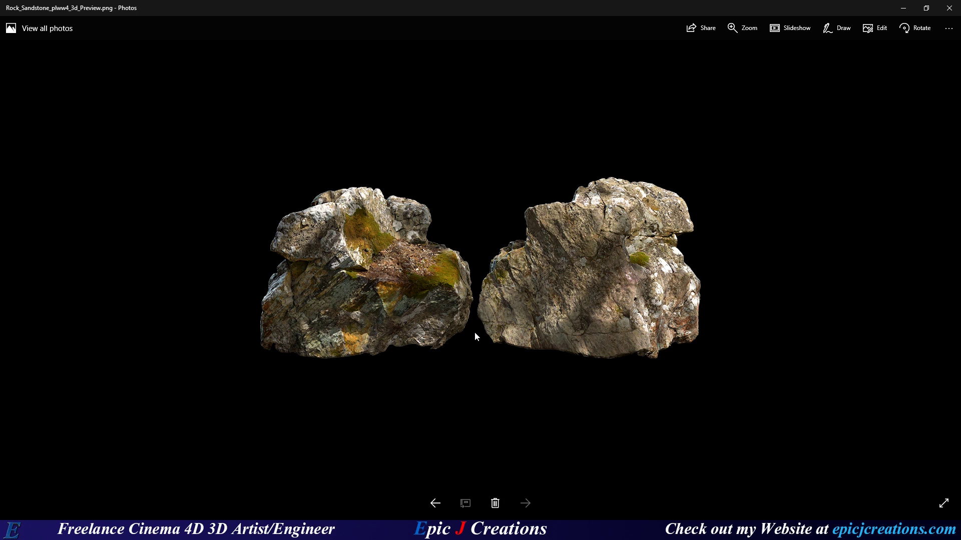
scroll(482, 315, up, 2)
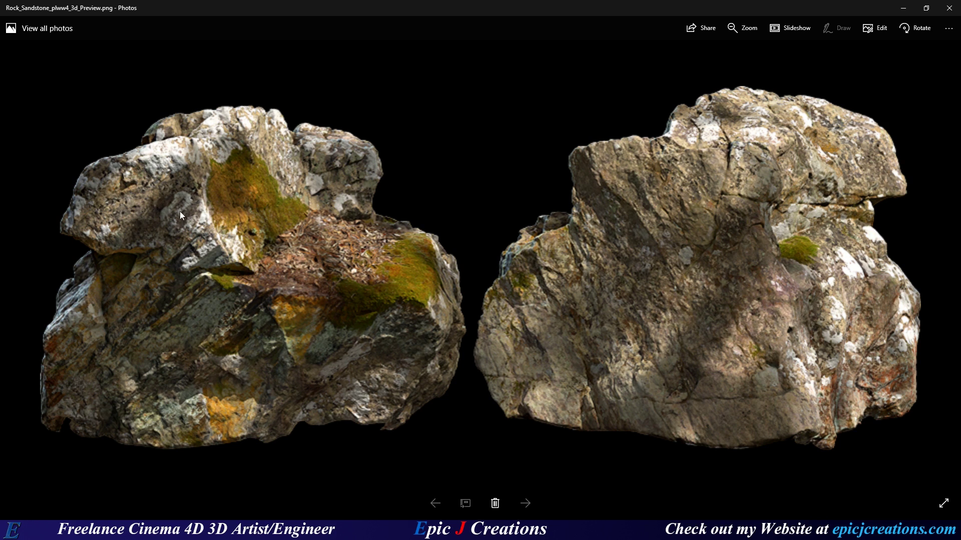
Switch the rock's OctGlossy material type from Glossy to Diffuse
click(956, 4)
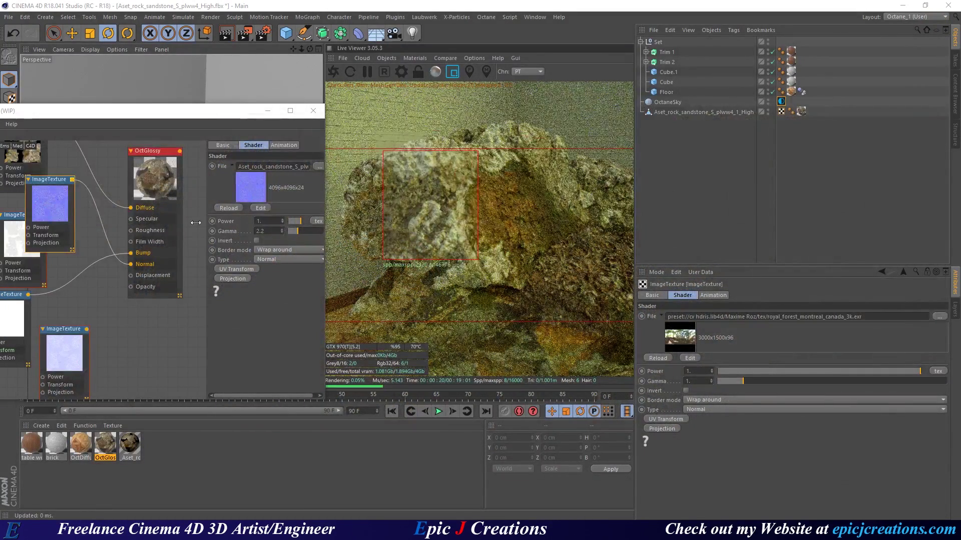
click(159, 172)
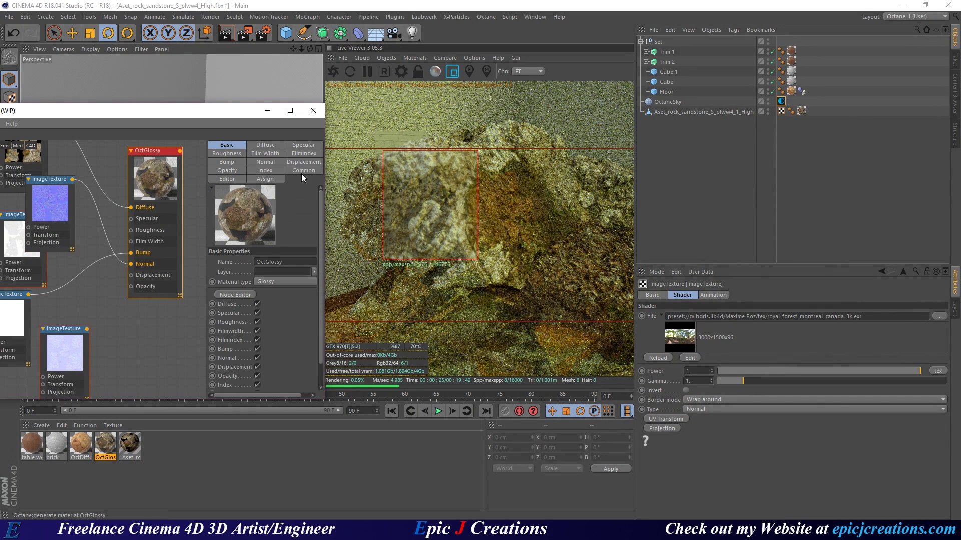
click(274, 280)
click(278, 291)
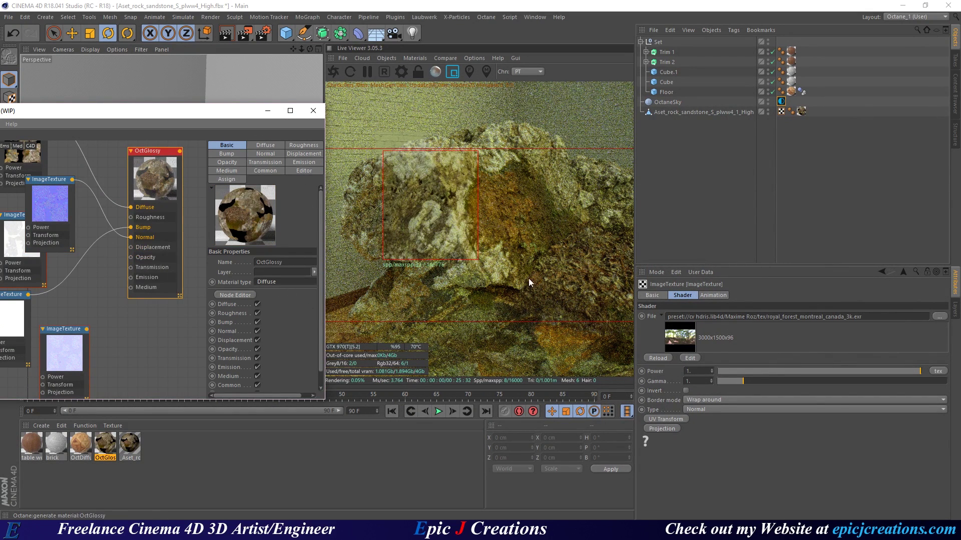
Close the node graph and turn off region rendering so Octane renders the full frame
drag(470, 245, 554, 163)
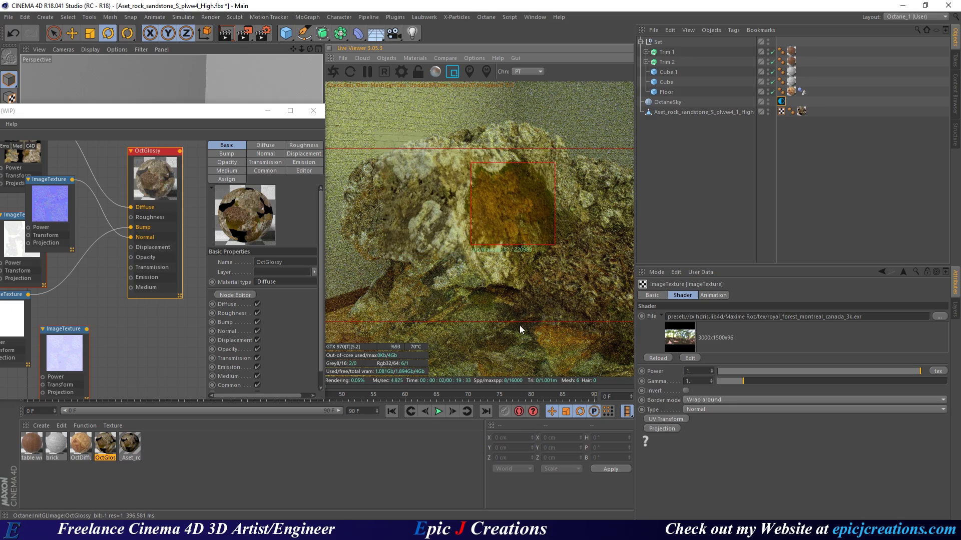
click(313, 110)
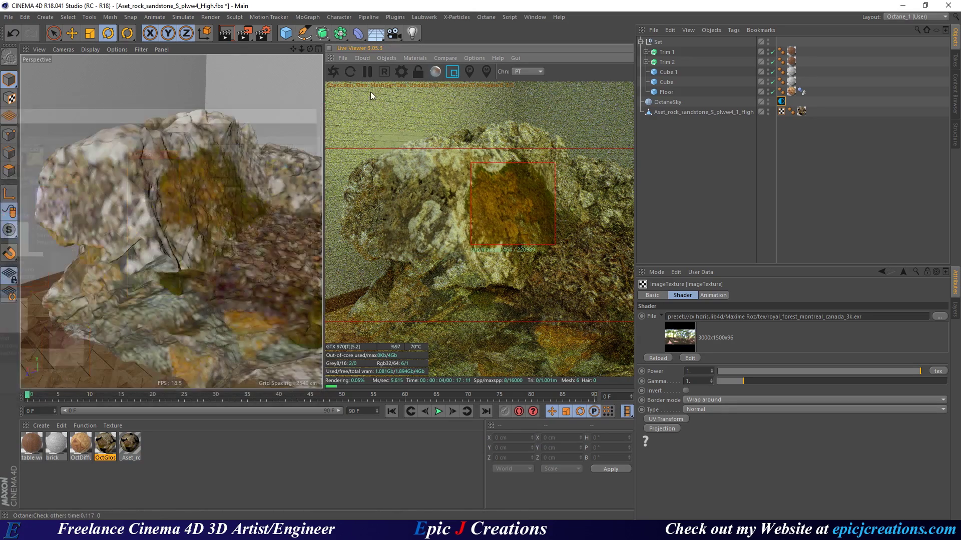
click(453, 71)
alt+drag(266, 284, 225, 259)
Zoom the perspective view toward the rock's front while the forest-lit render refines
scroll(208, 258, up, 3)
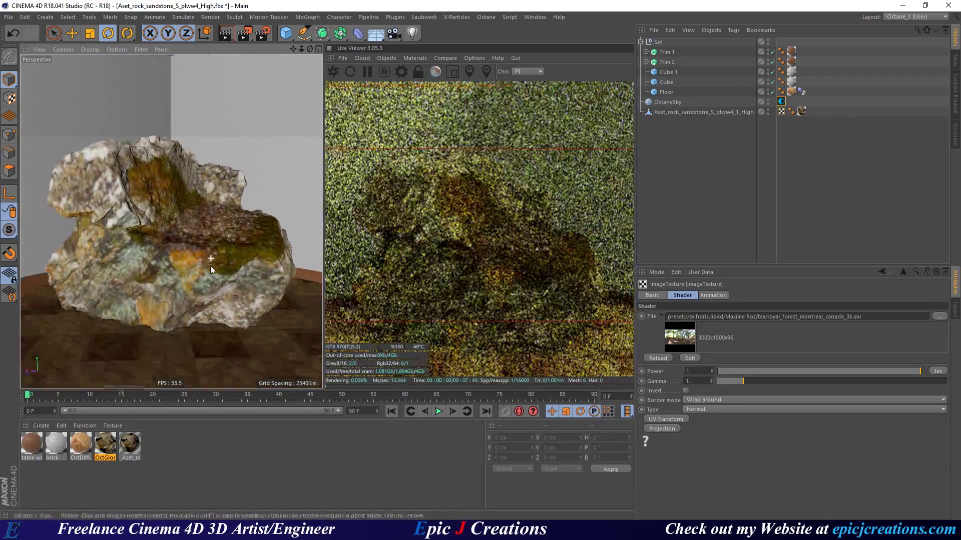